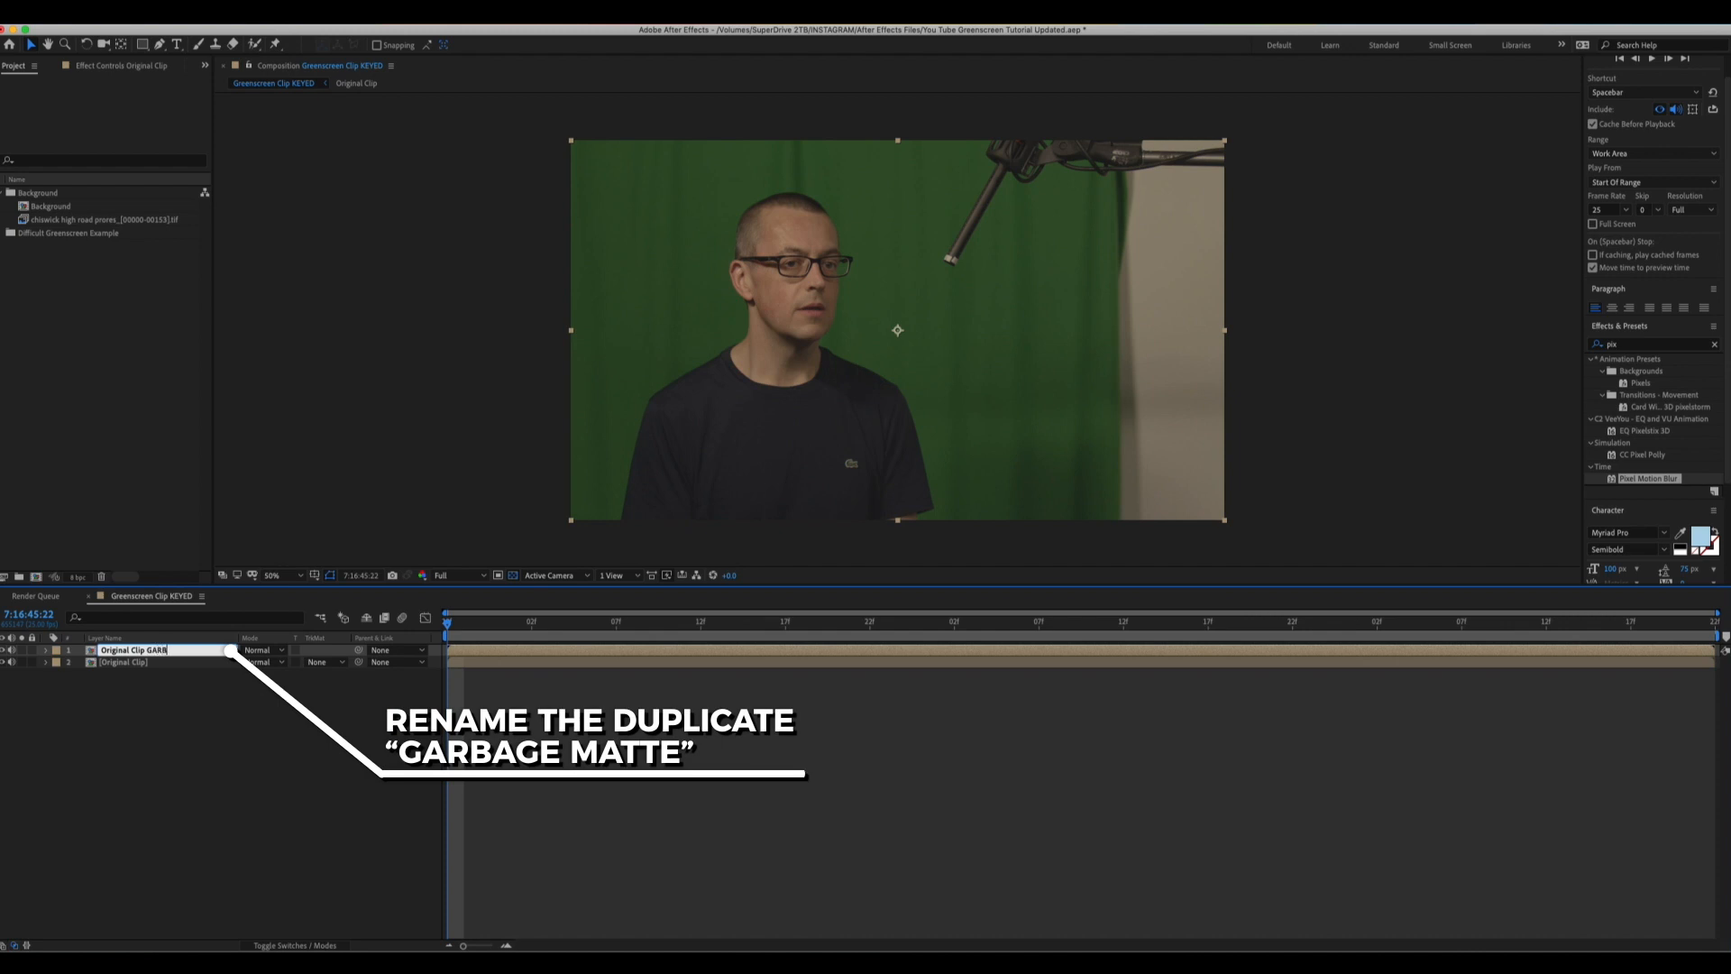
# Finish renaming the duplicate layer as Original Clip GARBAGE MATTE and hide the Original Clip layer below it
pyautogui.write('AGE MATTE')
pyautogui.press('Return')
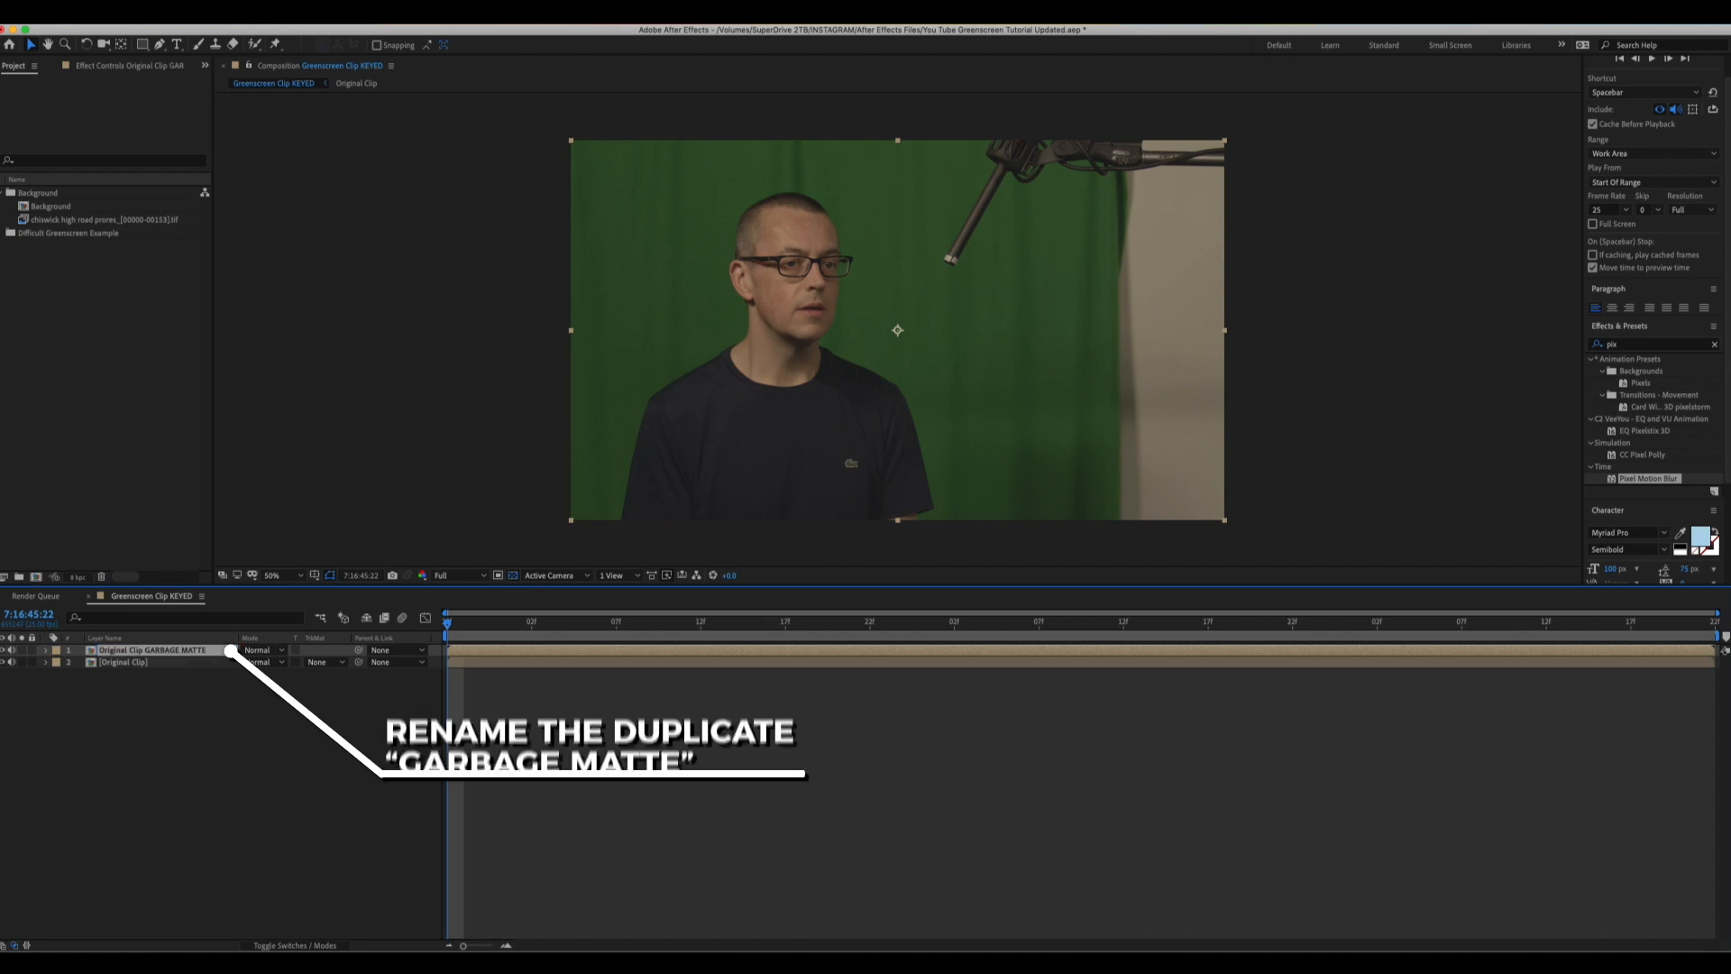
pyautogui.click(4, 662)
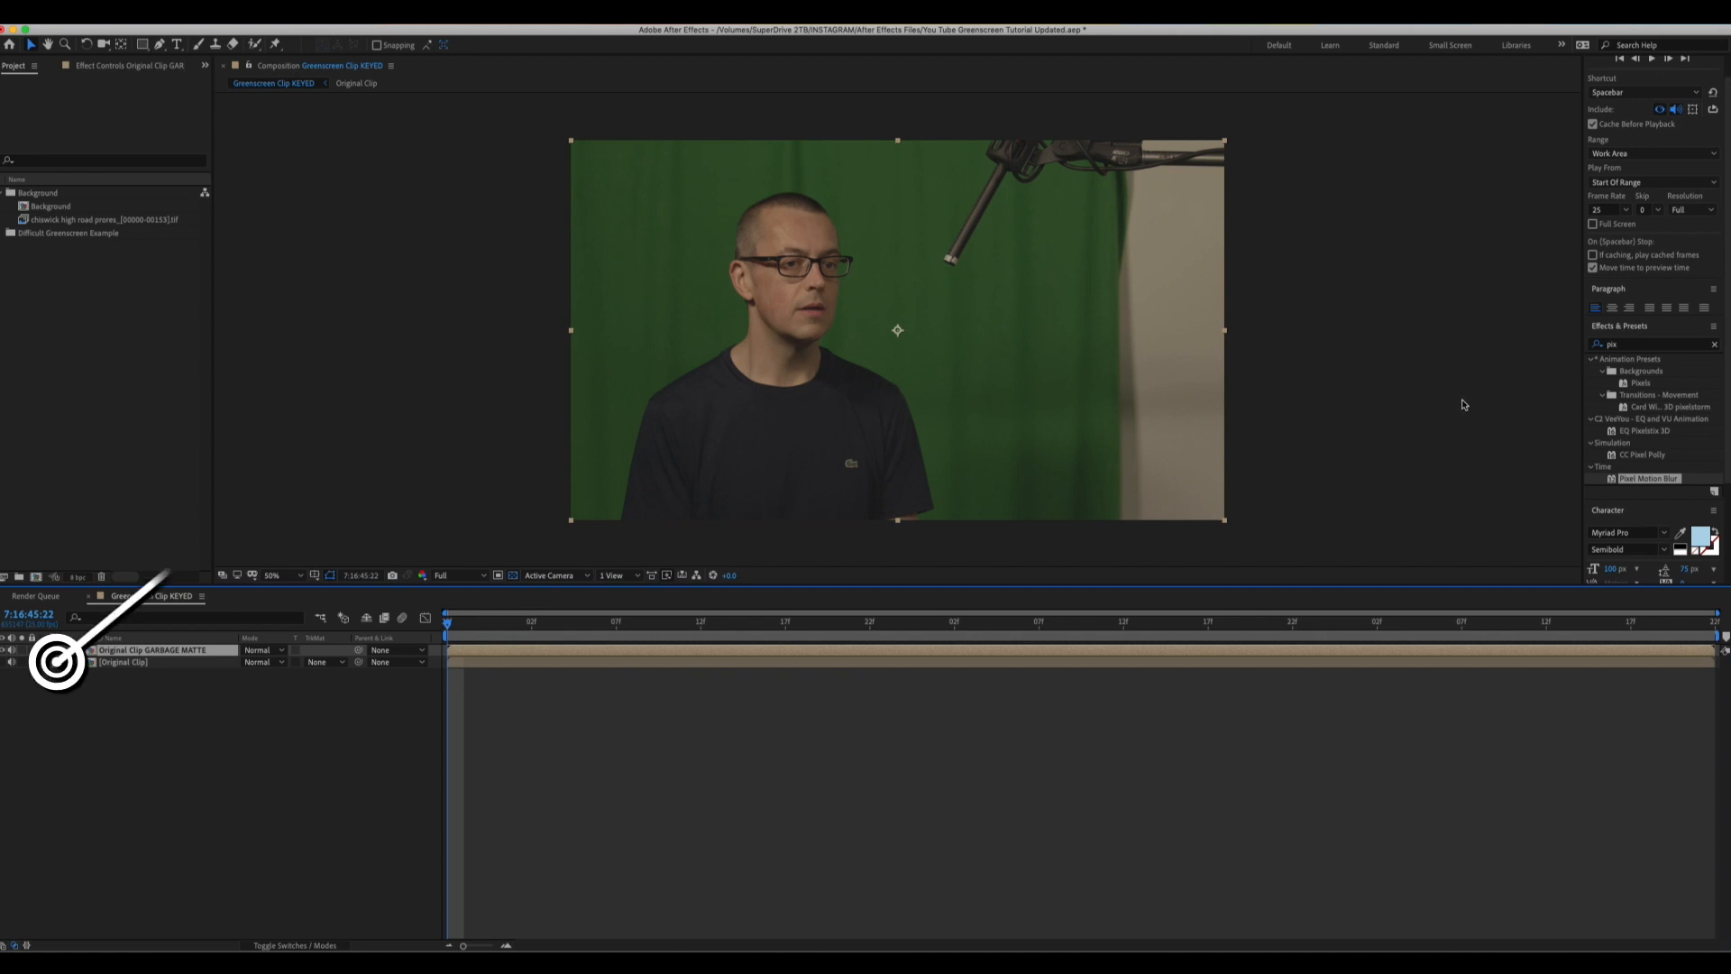
# Search the effects for "key" and apply Keylight (1.2) to the Original Clip GARBAGE MATTE layer
pyautogui.click(1628, 323)
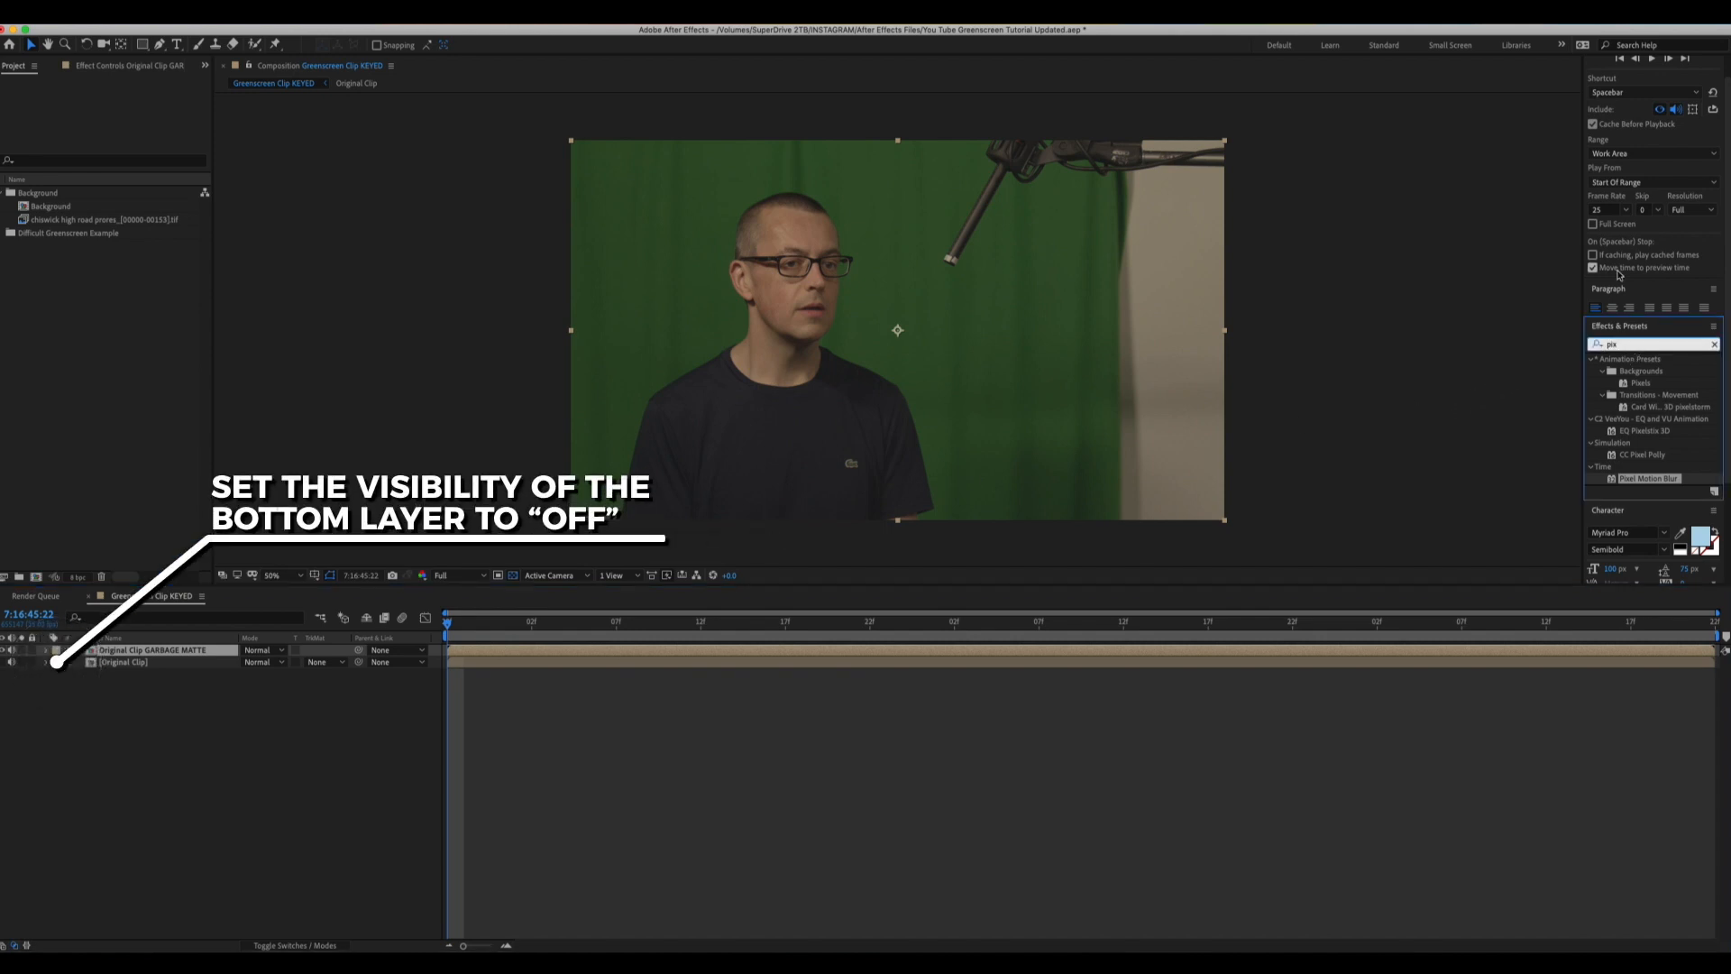
pyautogui.click(1617, 343)
pyautogui.press('BackSpace')
pyautogui.press('BackSpace')
pyautogui.press('BackSpace')
pyautogui.write('ke')
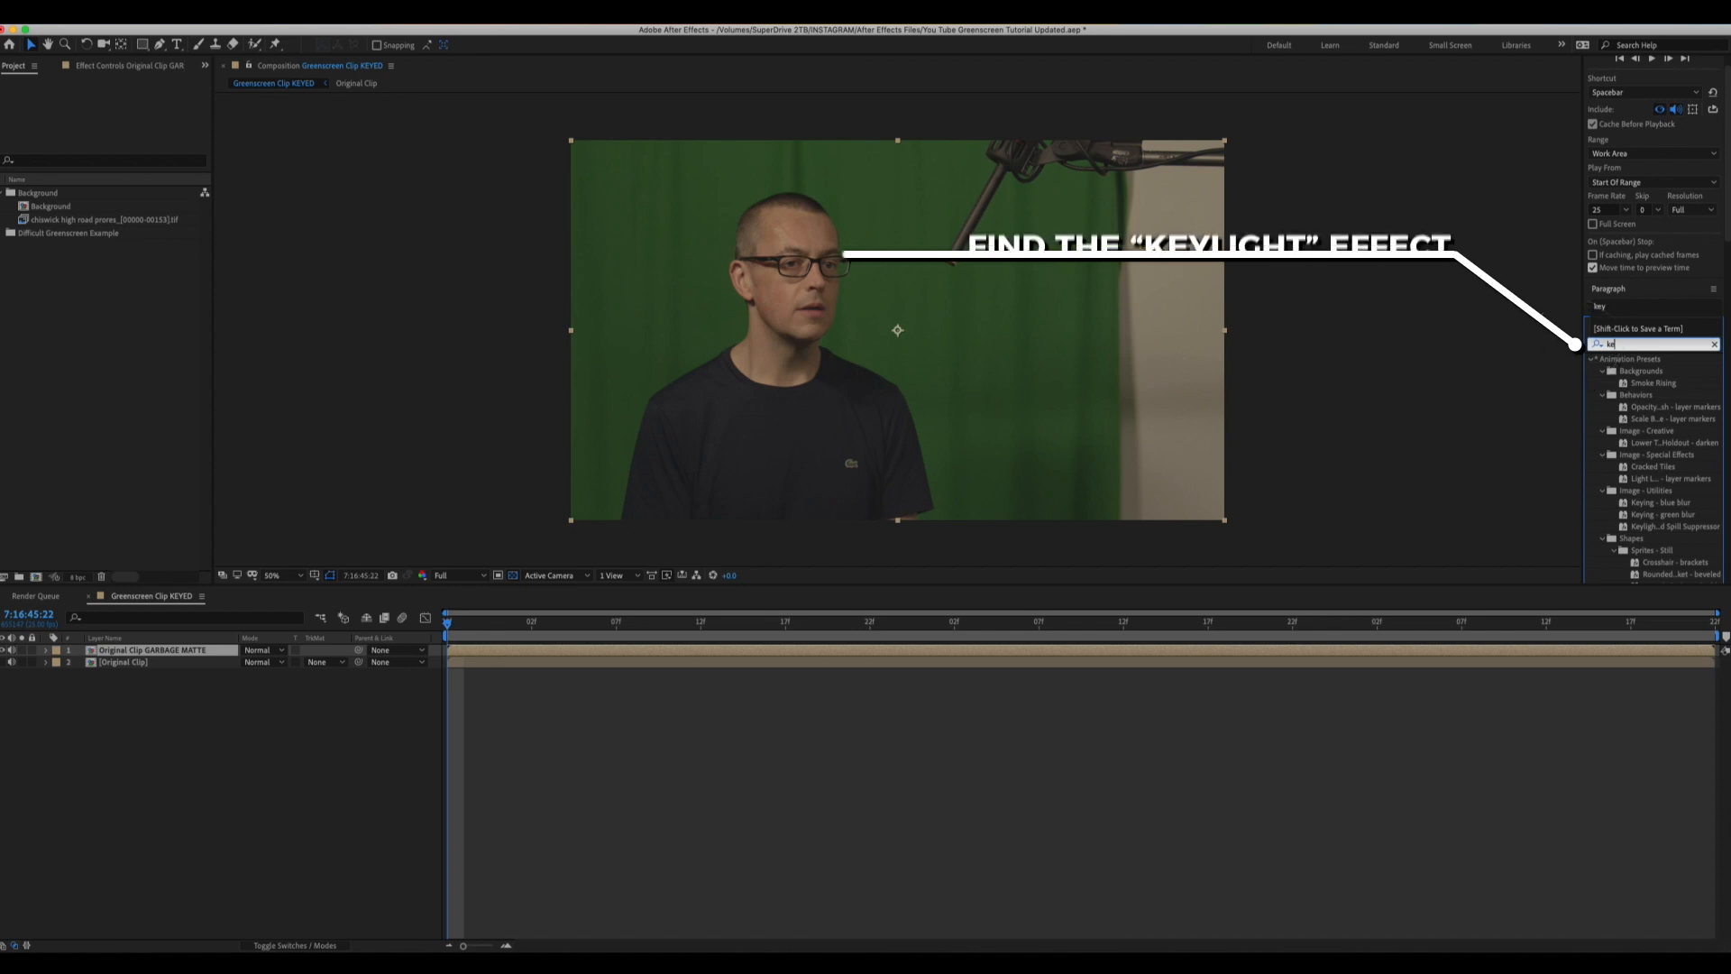
pyautogui.write('y')
pyautogui.moveTo(1638, 505); pyautogui.dragTo(145, 651)
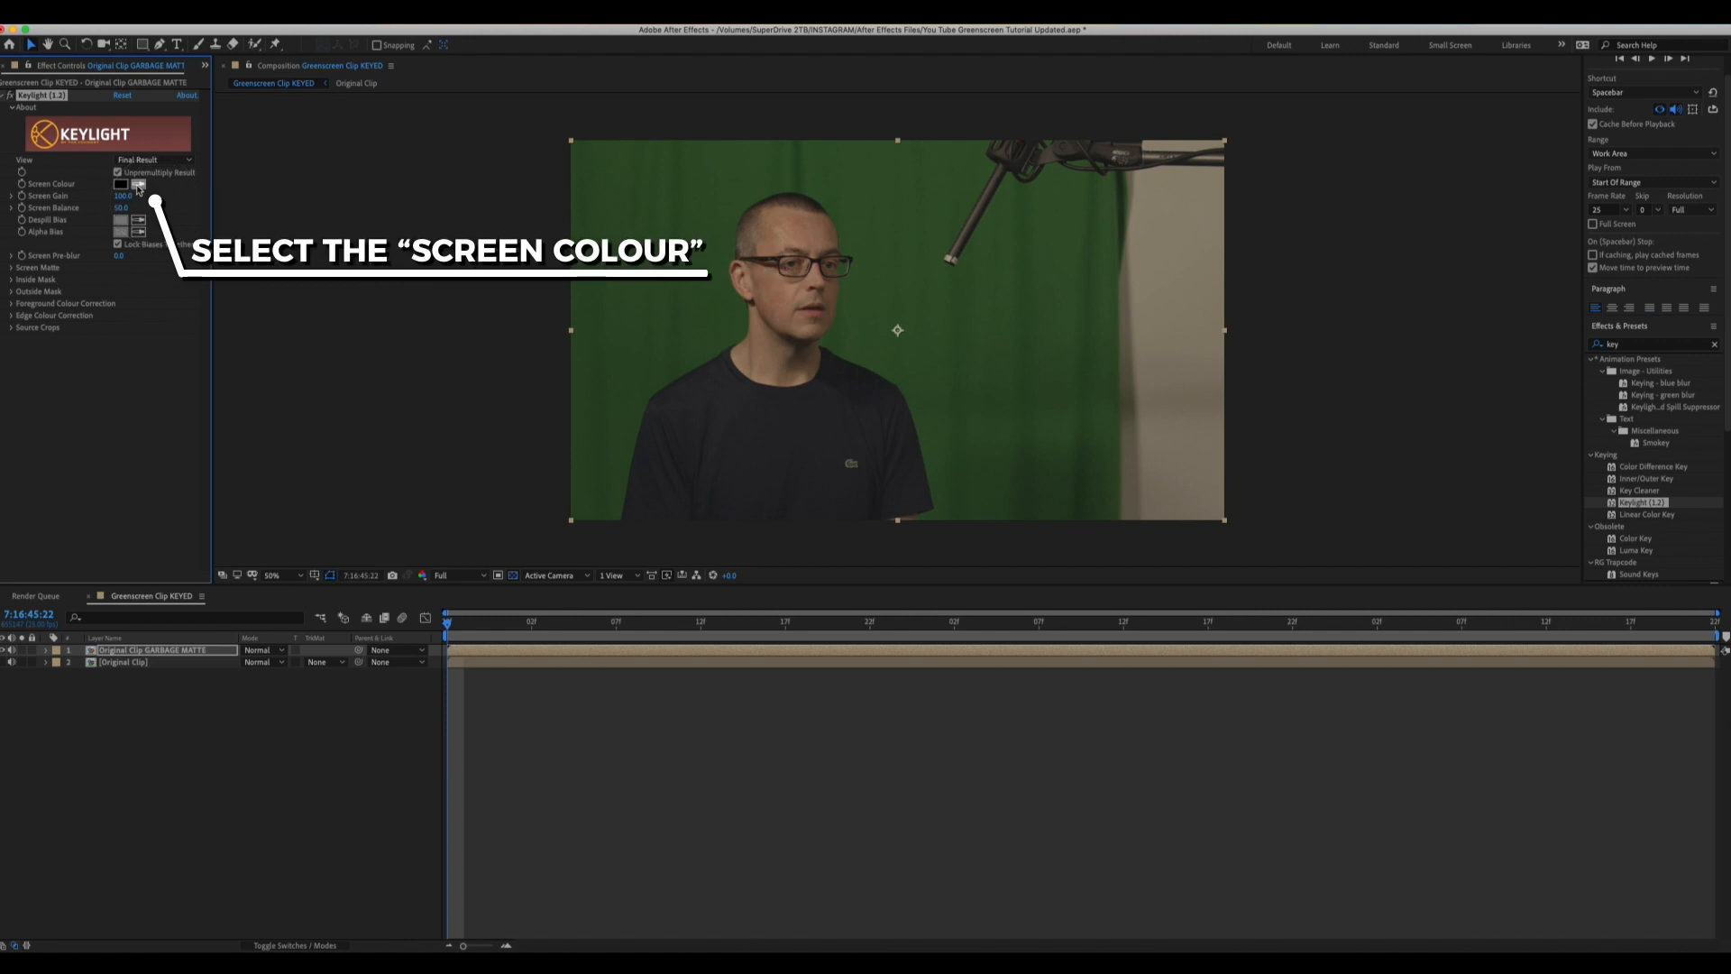
# Sample the green backdrop beside the man as Keylight's Screen Colour and set its View to Screen Matte
pyautogui.click(893, 361)
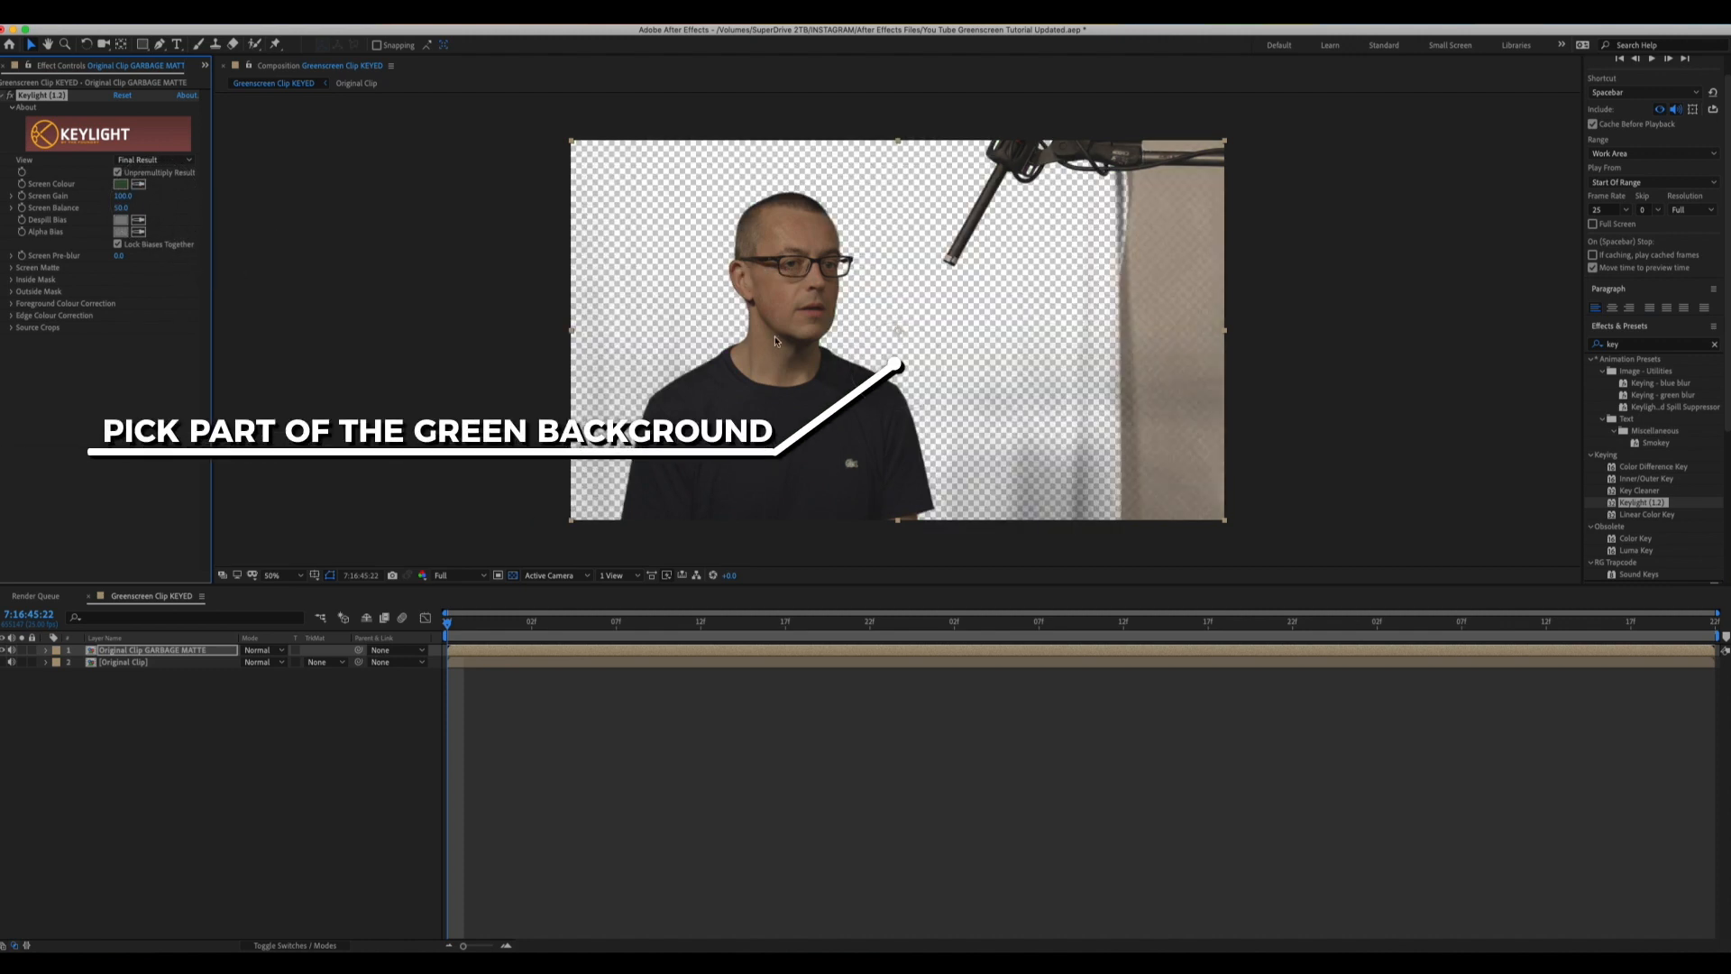
pyautogui.click(141, 160)
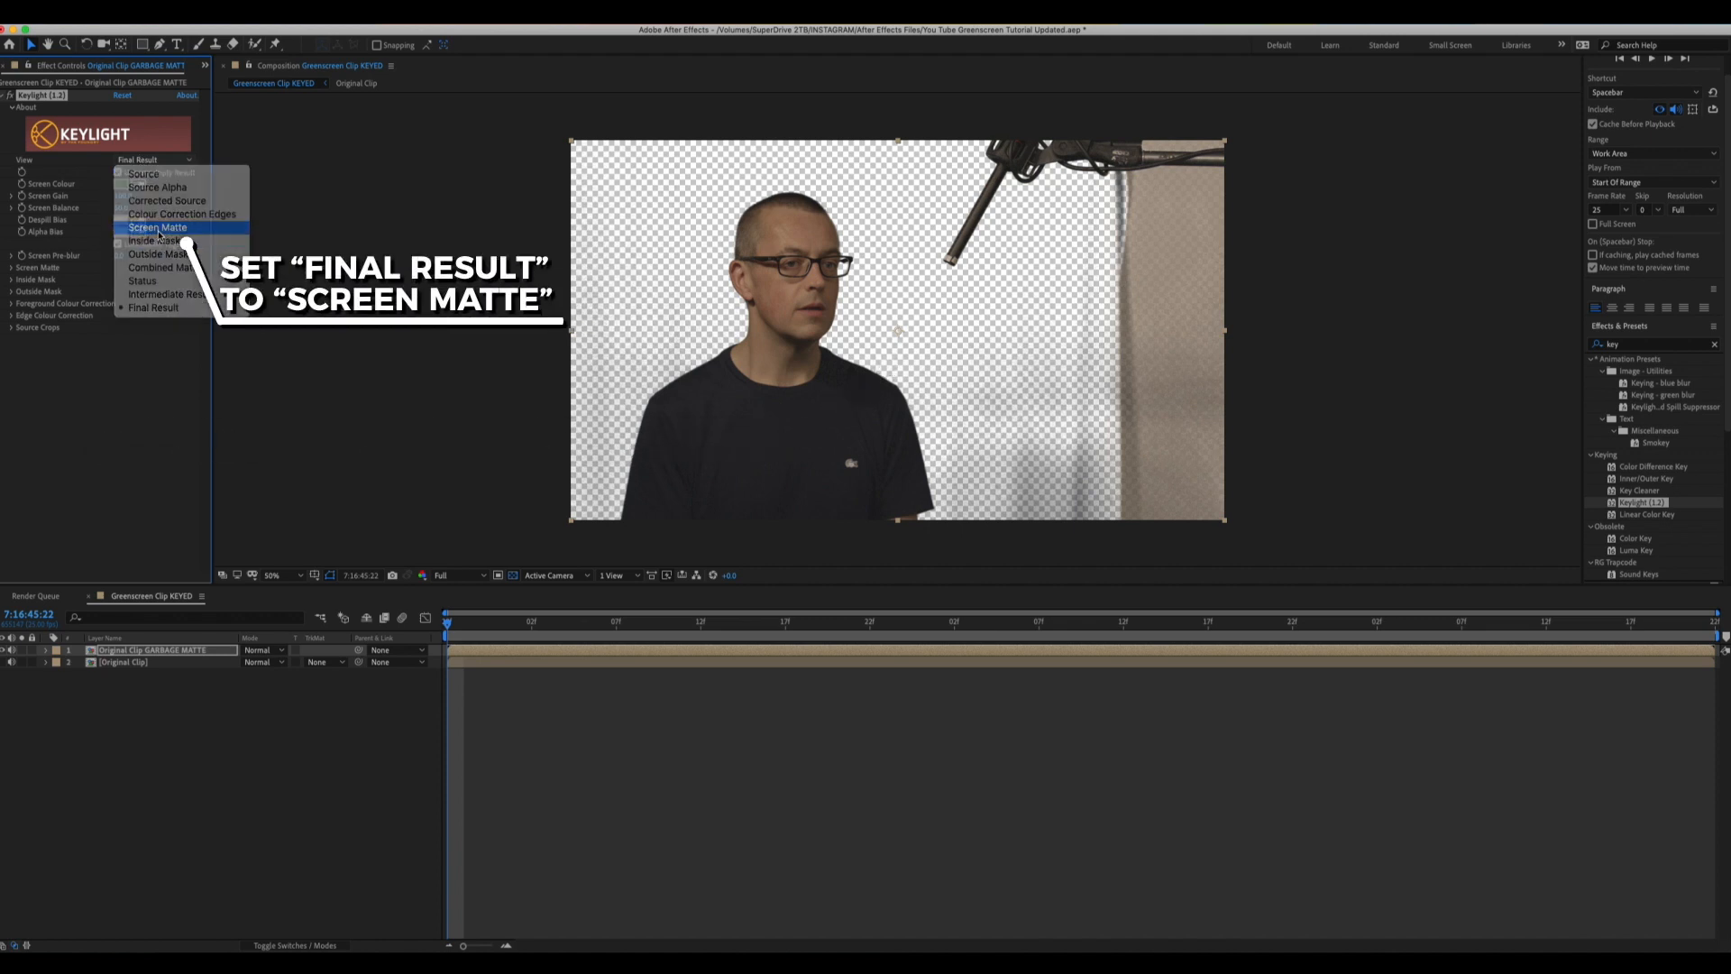
pyautogui.click(157, 227)
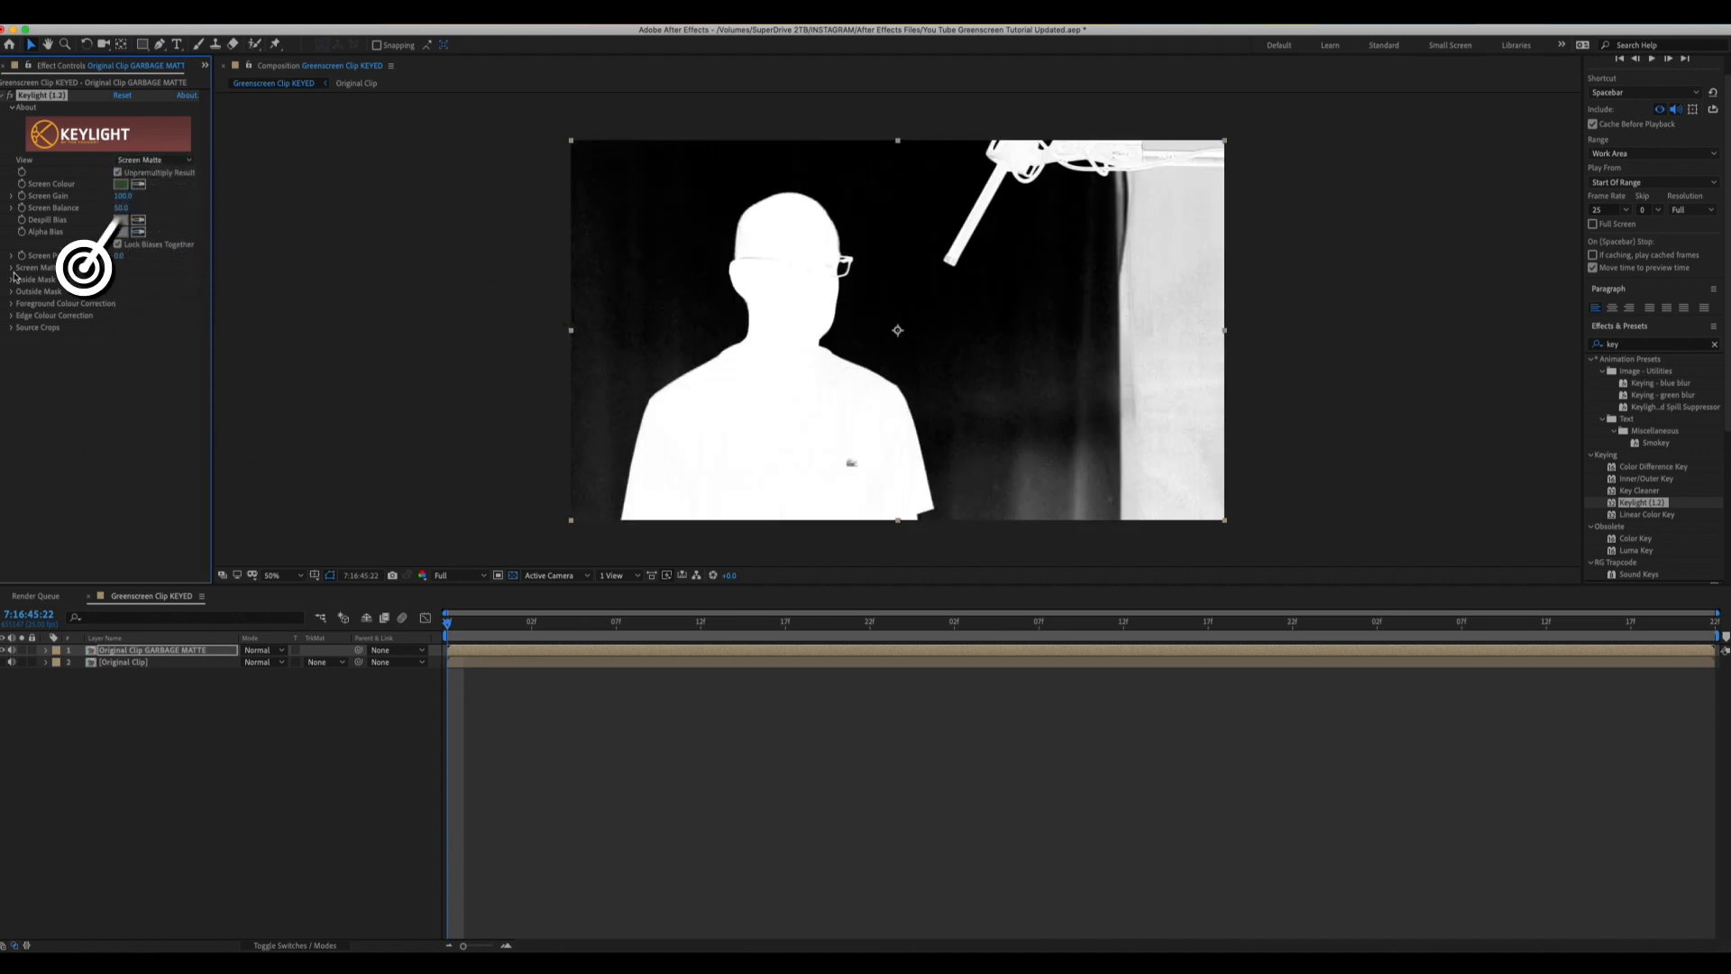
# Raise Clip Black, Screen Despot Black and Screen Shrink/Grow and lower Clip White for a solid, expanded matte, then return the View to Final Result
pyautogui.click(11, 268)
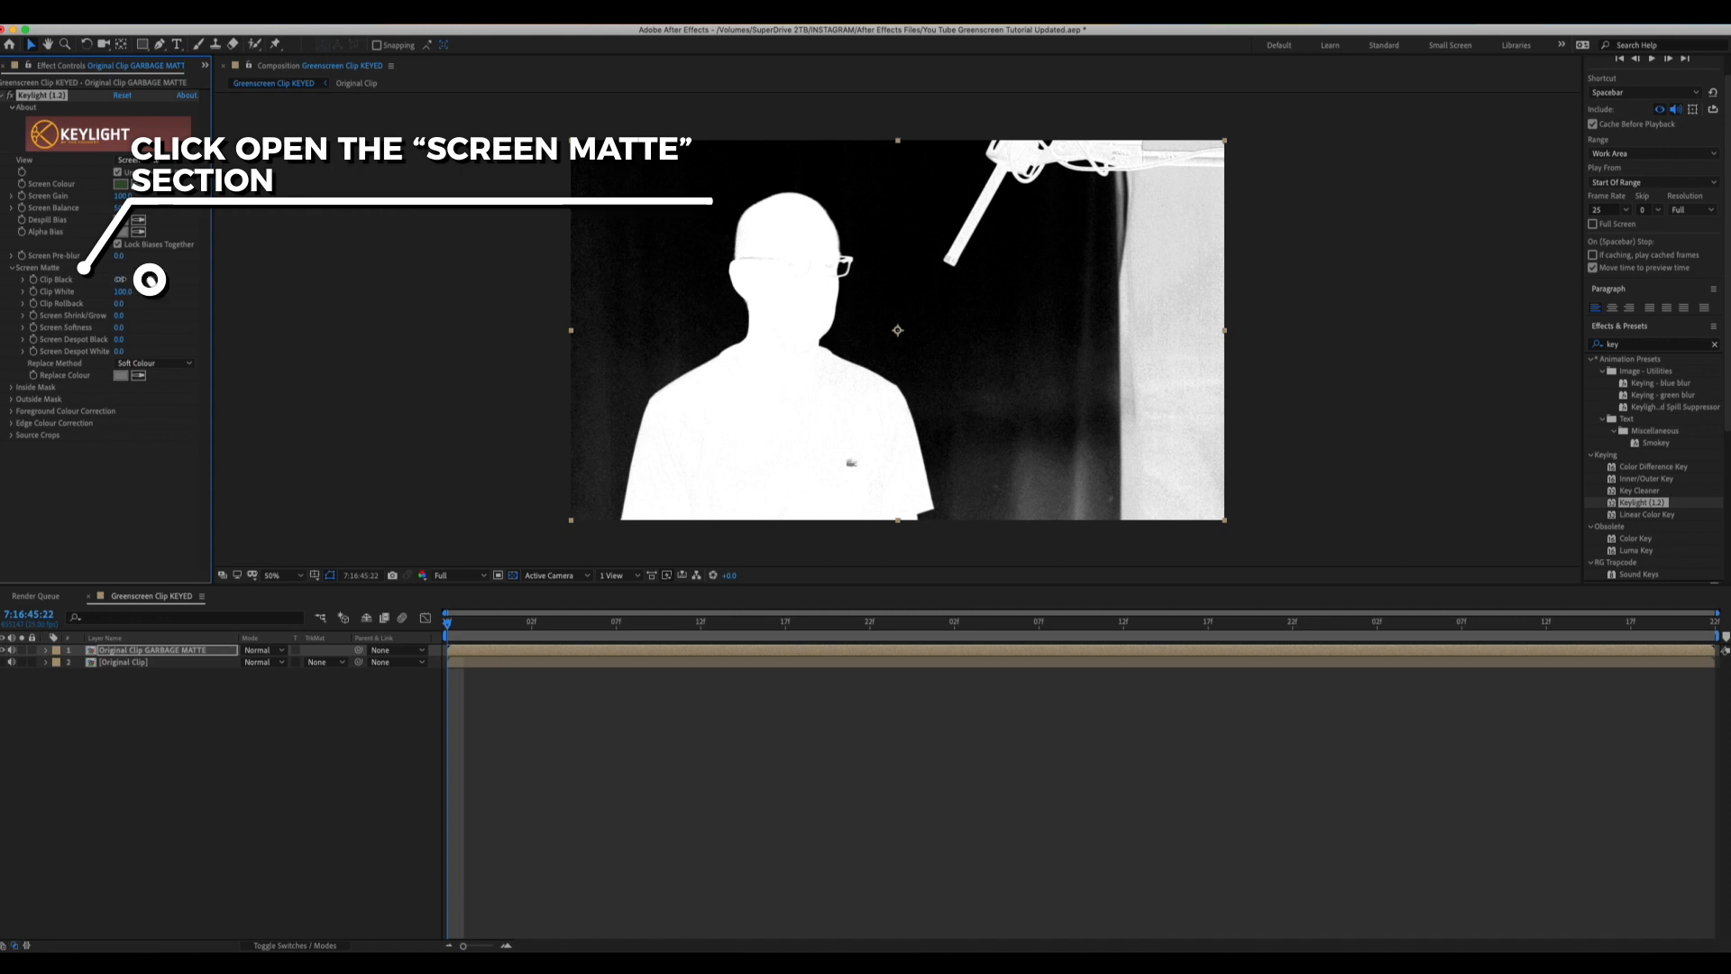
pyautogui.moveTo(120, 280)
pyautogui.mouseDown()
pyautogui.moveTo(150, 275)
pyautogui.moveTo(108, 294)
pyautogui.mouseUp()
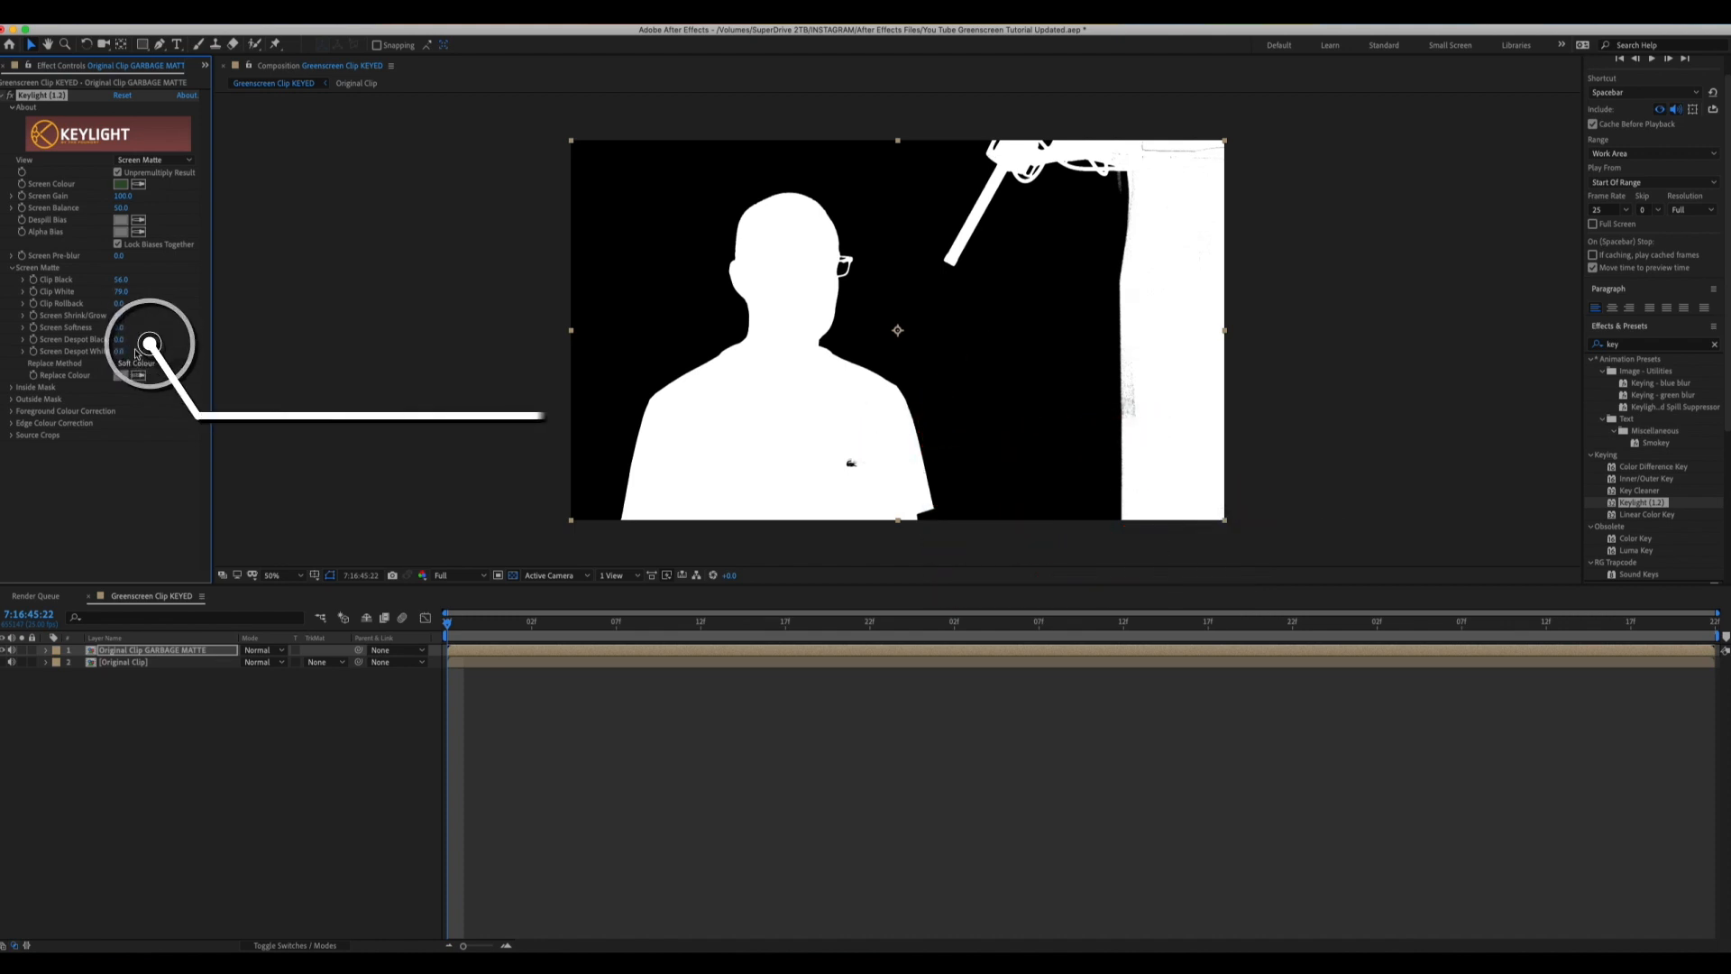
pyautogui.moveTo(119, 339); pyautogui.dragTo(151, 332)
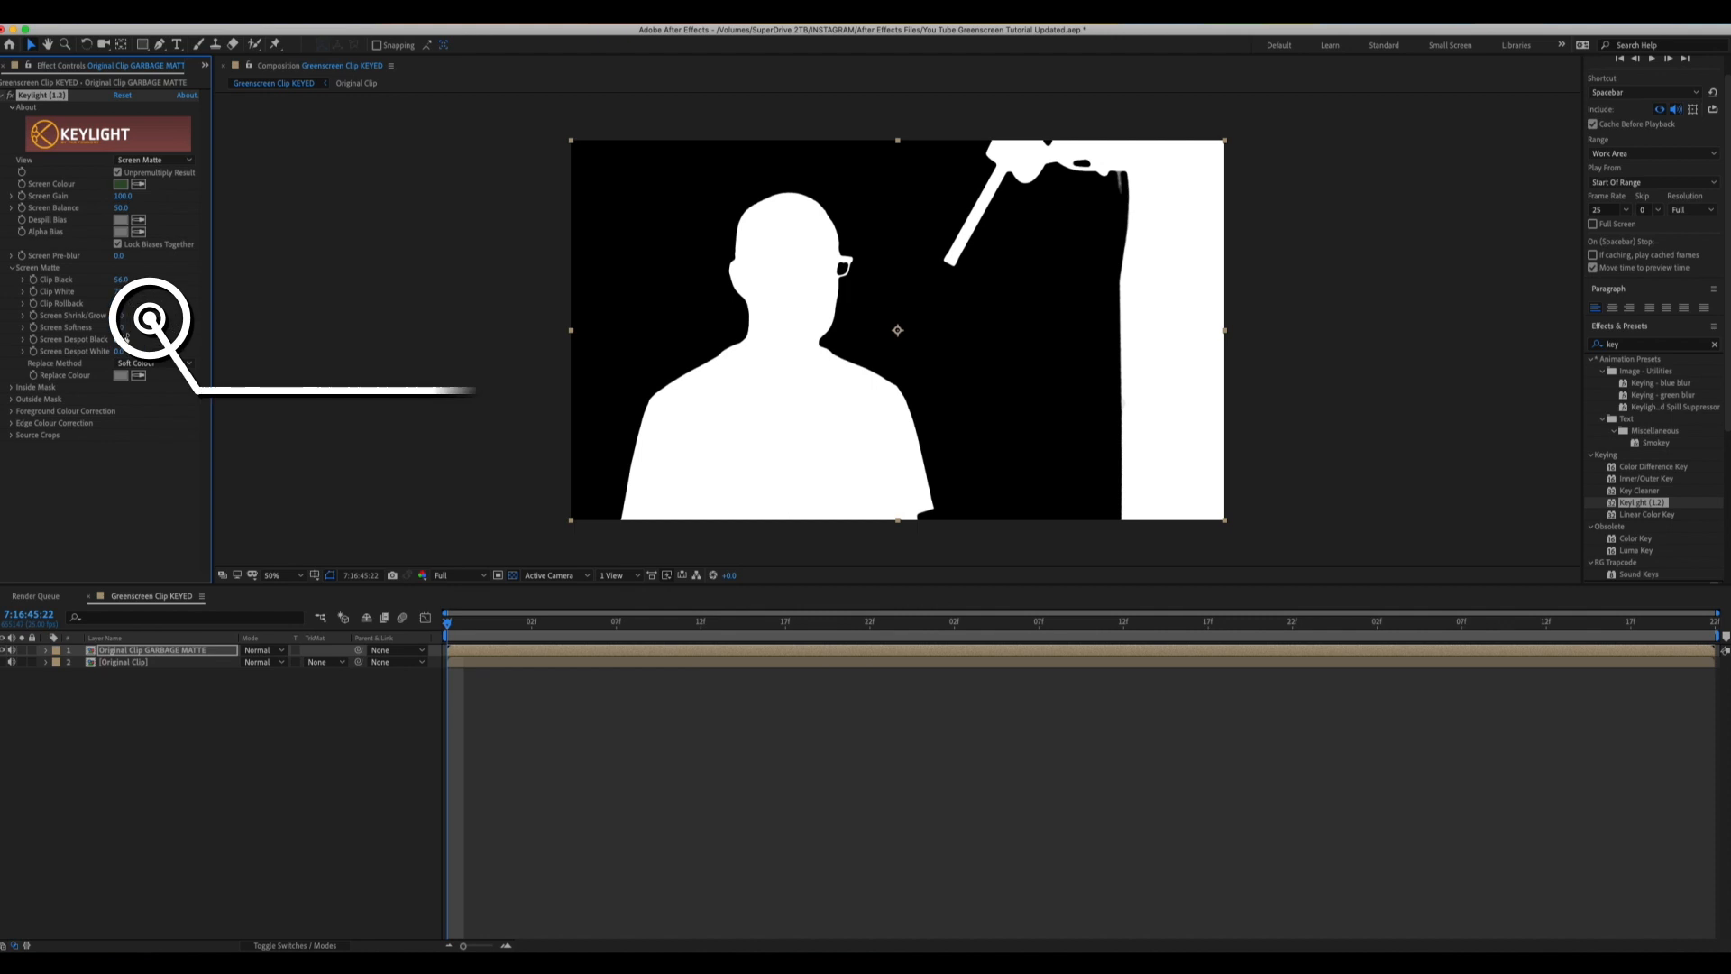
pyautogui.moveTo(119, 315); pyautogui.dragTo(190, 309)
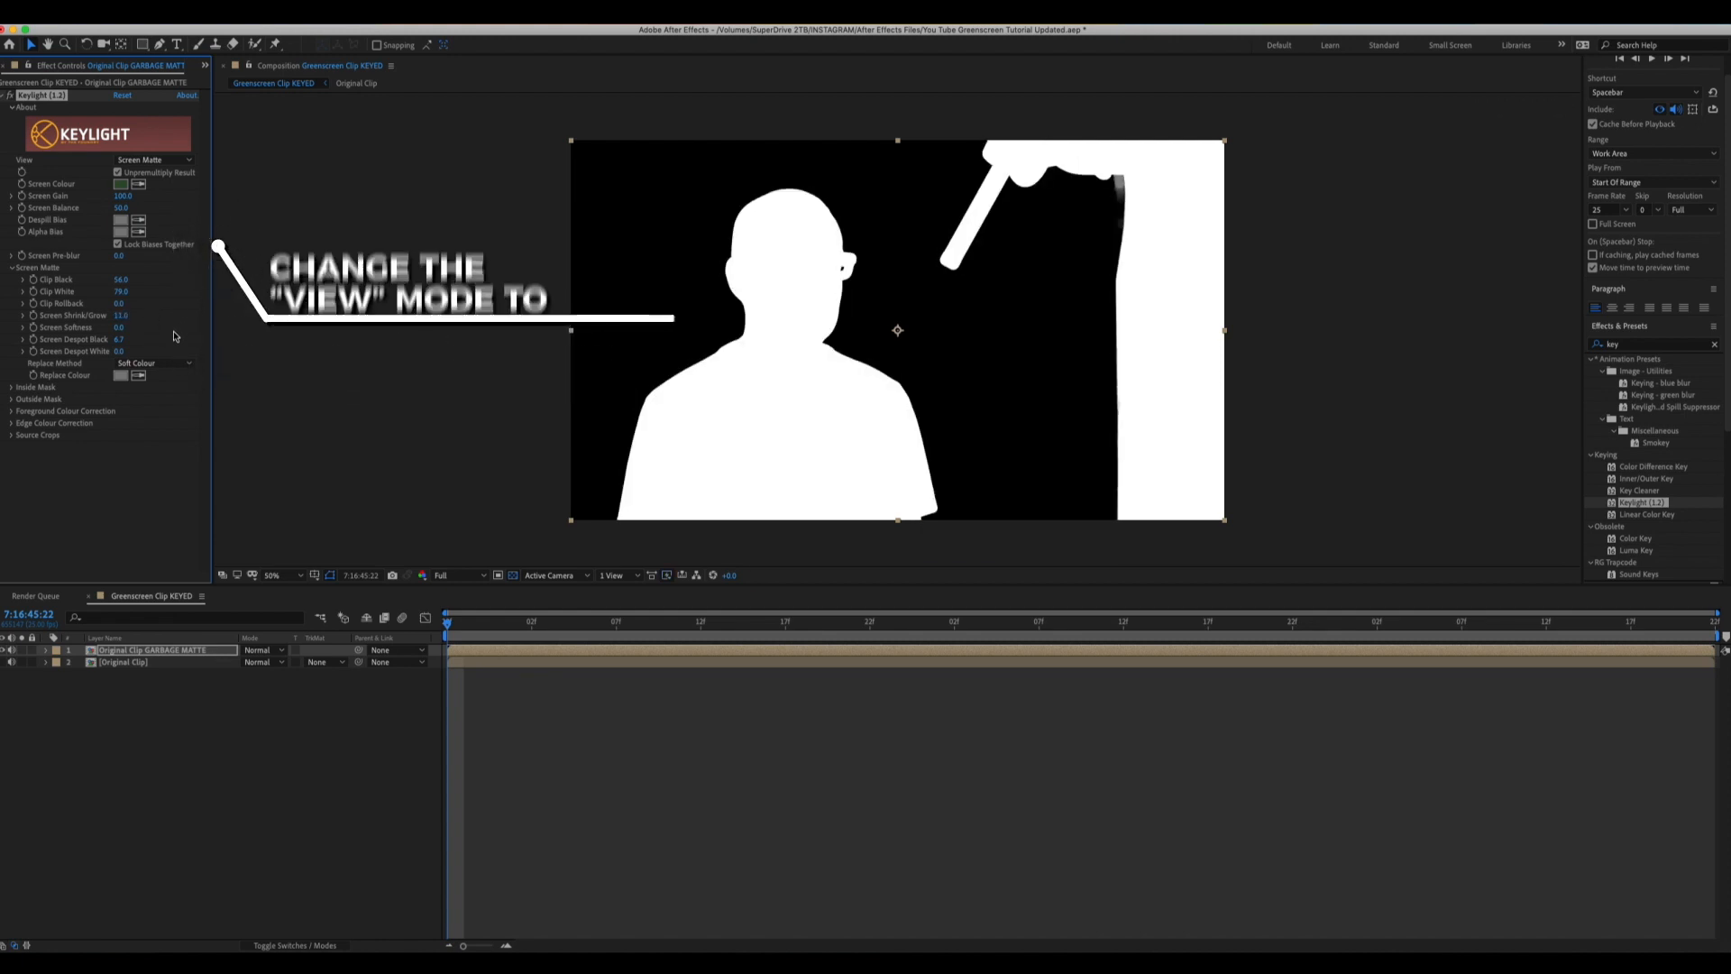
pyautogui.click(142, 160)
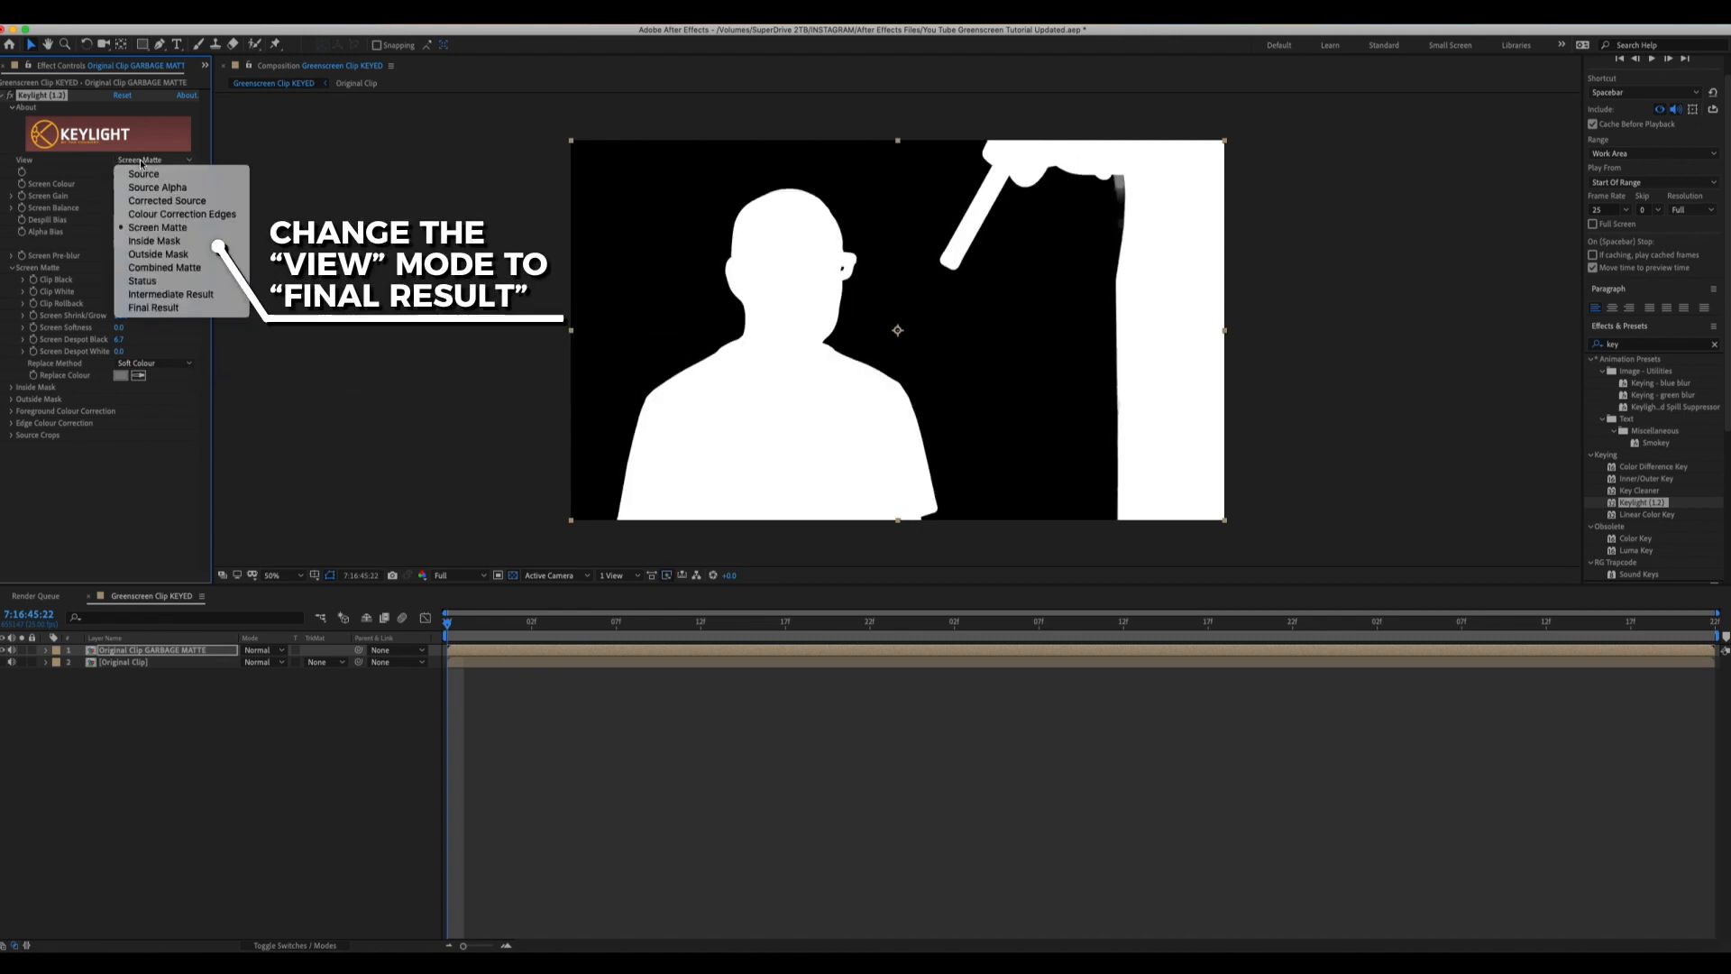
pyautogui.click(161, 309)
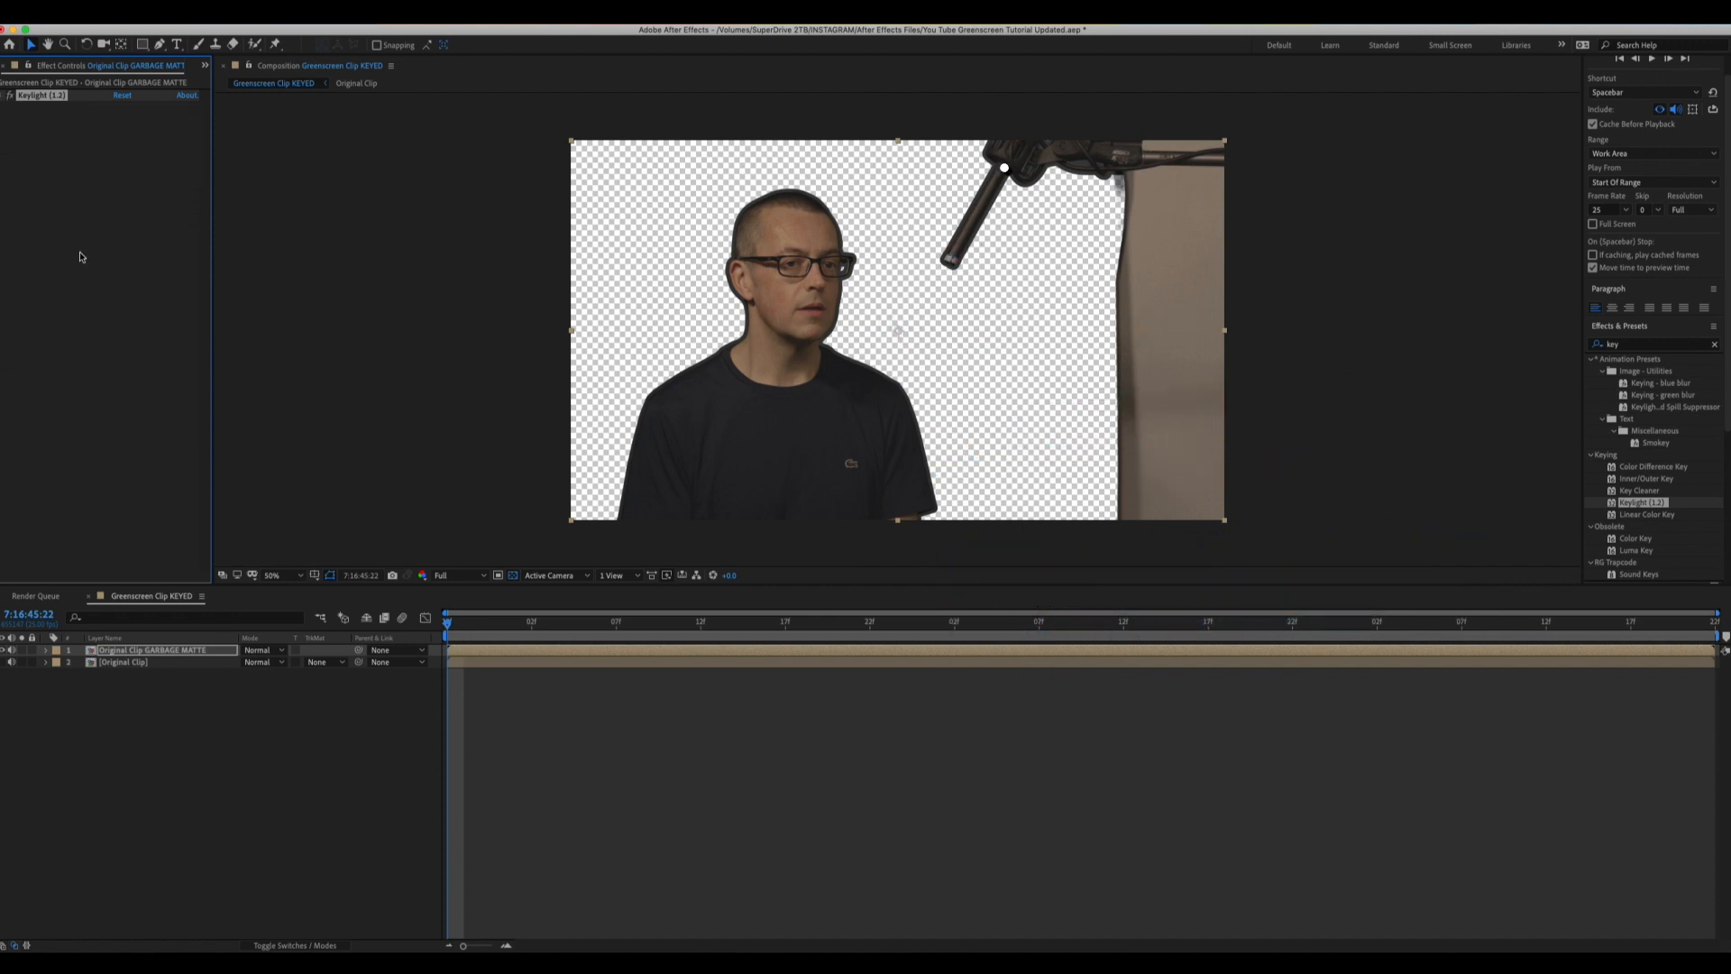
# Draw a closed Pen mask around the man on the GARBAGE MATTE layer, excluding the microphone arm and the wall
pyautogui.click(118, 650)
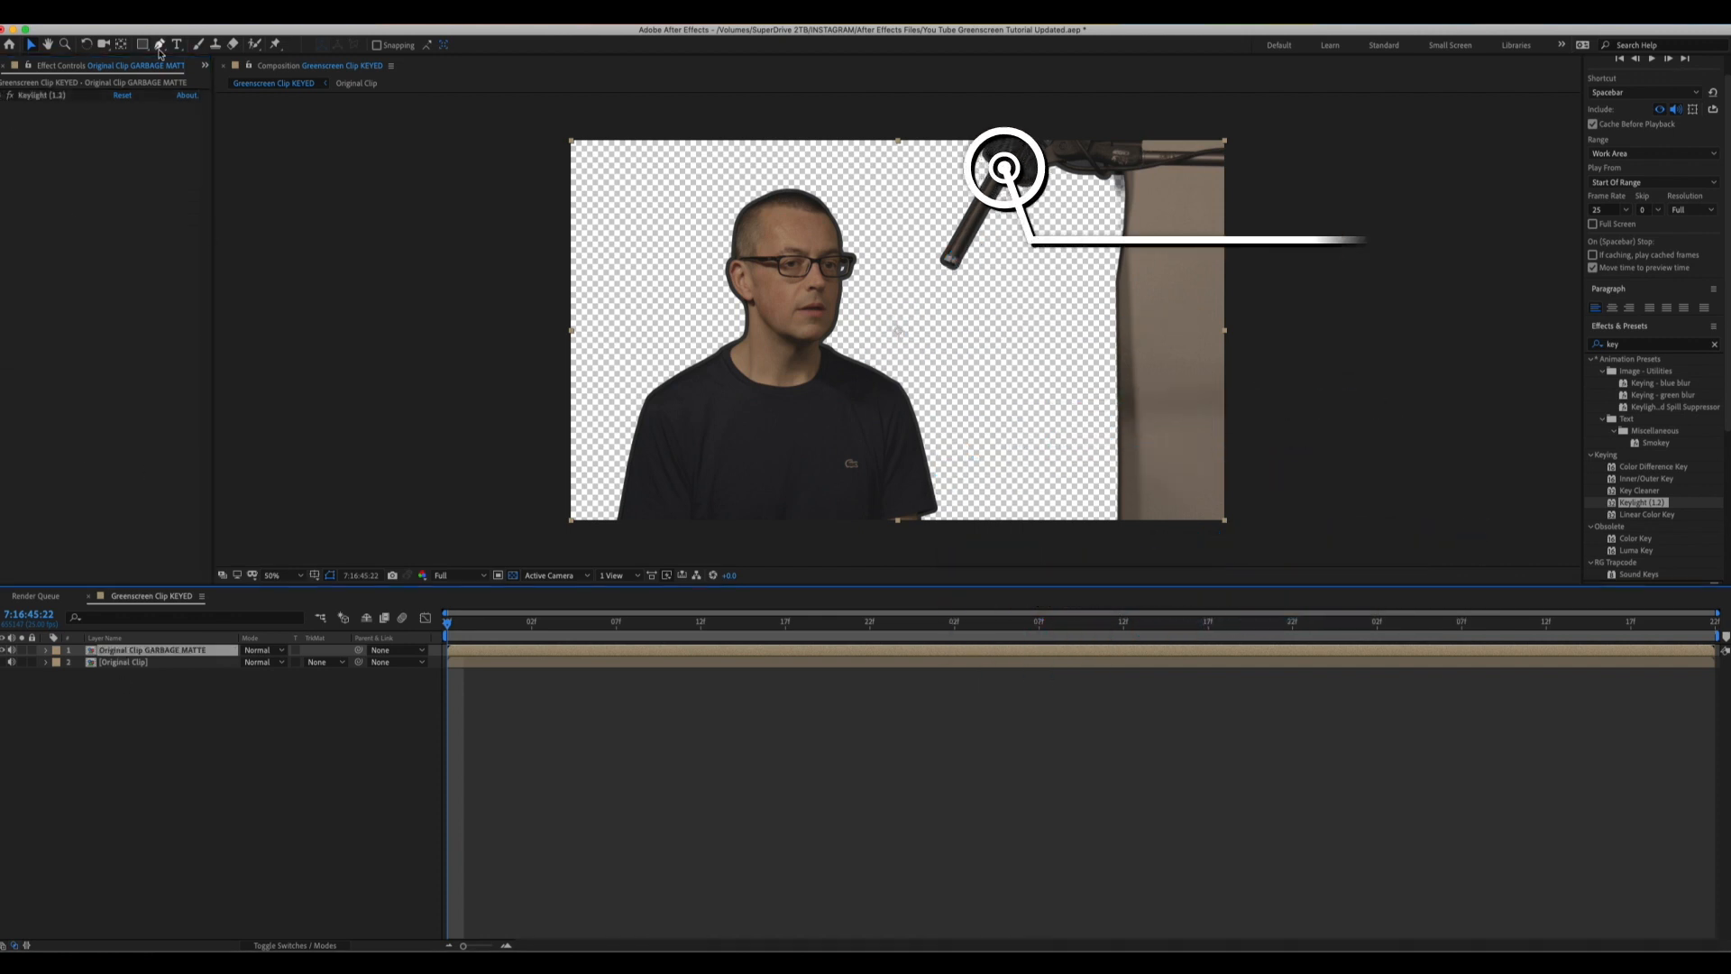
pyautogui.click(159, 44)
pyautogui.click(565, 131)
pyautogui.click(987, 126)
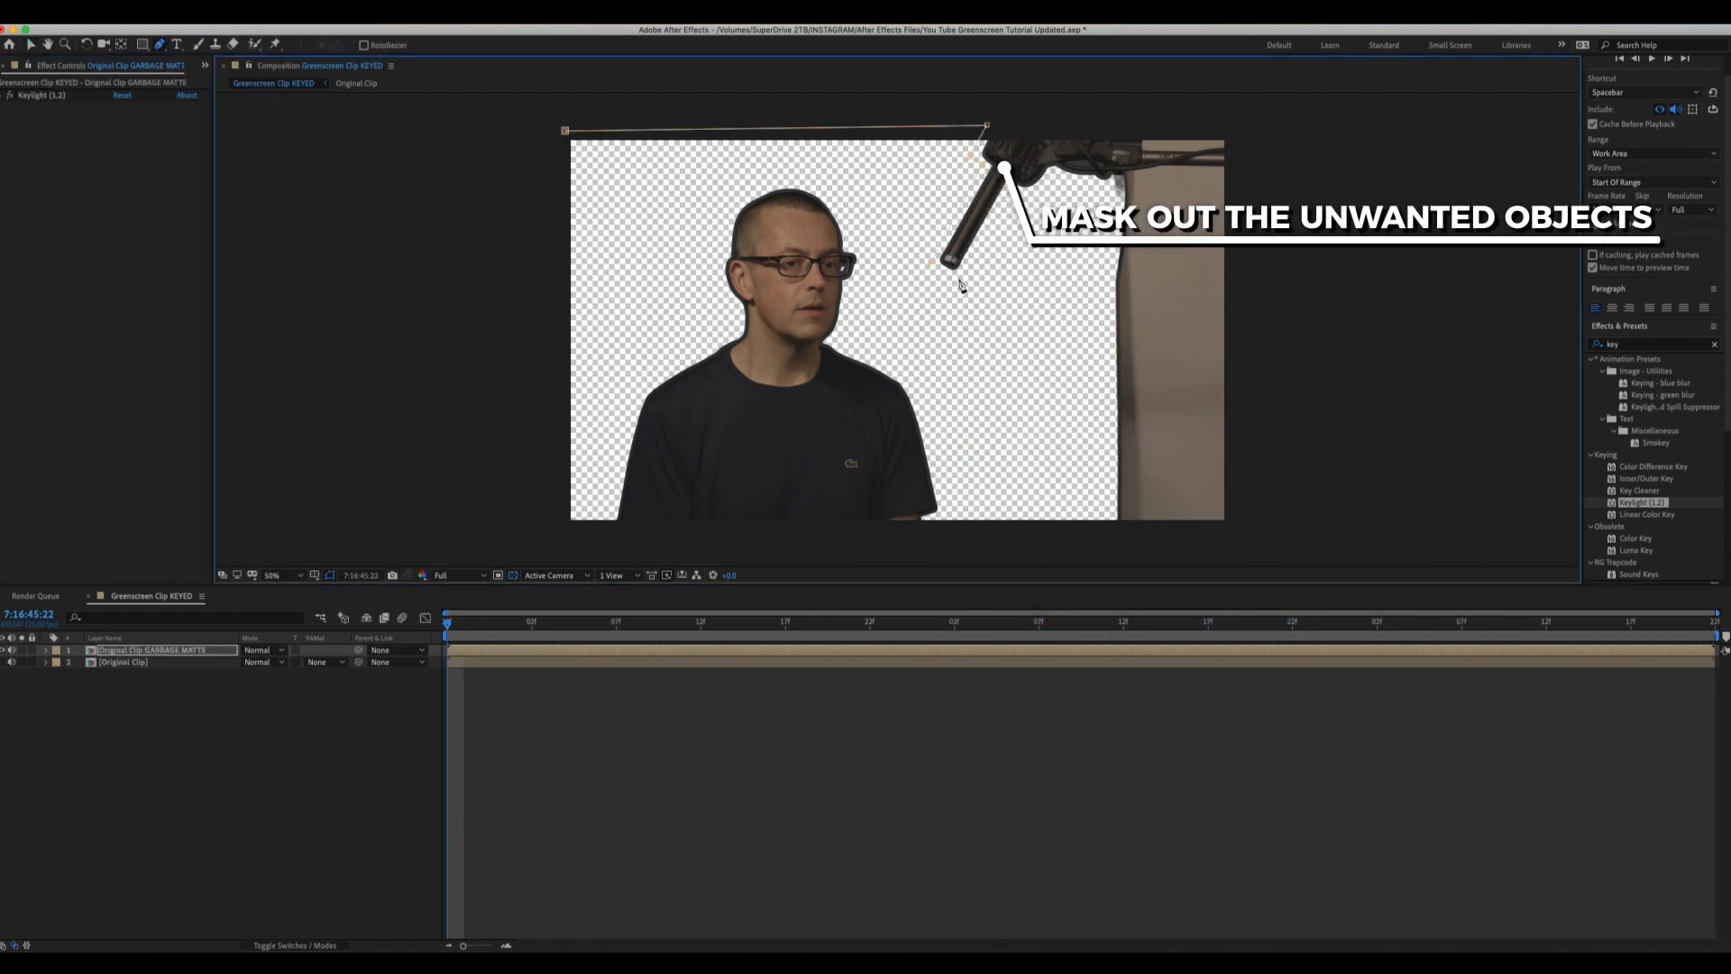
pyautogui.click(1113, 528)
pyautogui.click(560, 525)
pyautogui.click(564, 130)
pyautogui.click(117, 707)
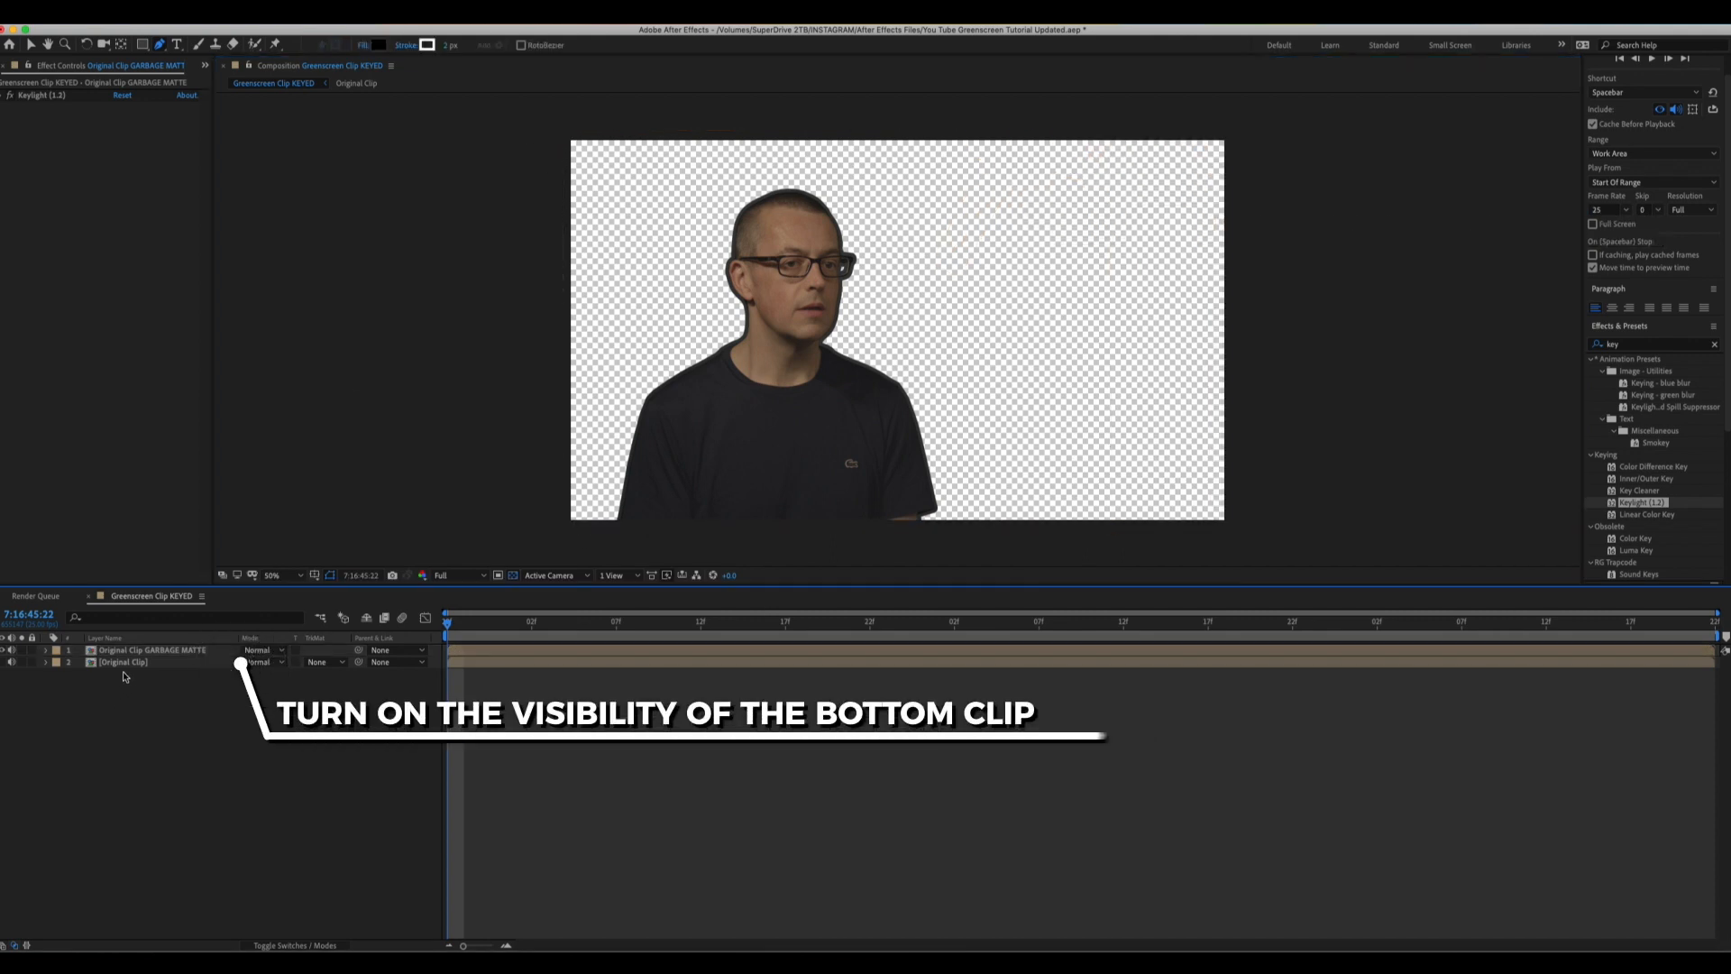
# Make the Original Clip layer visible and set its track matte to Alpha Matte "Original Clip GARBAGE MATTE"
pyautogui.click(9, 661)
pyautogui.click(154, 662)
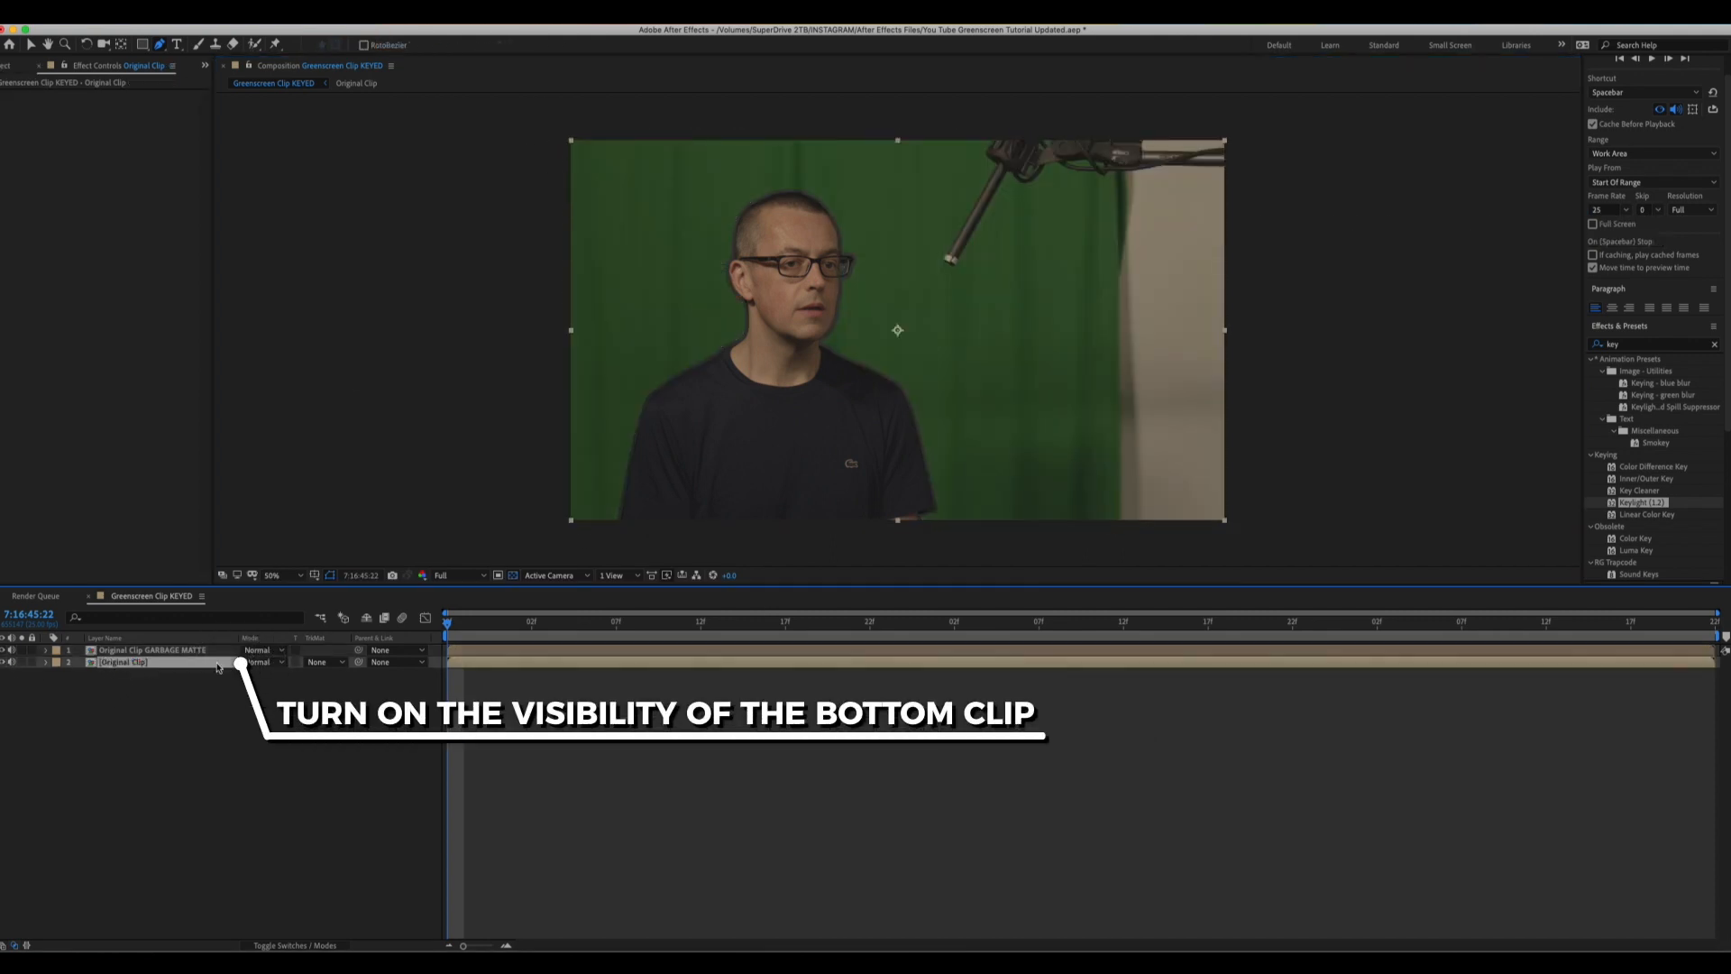
pyautogui.click(338, 665)
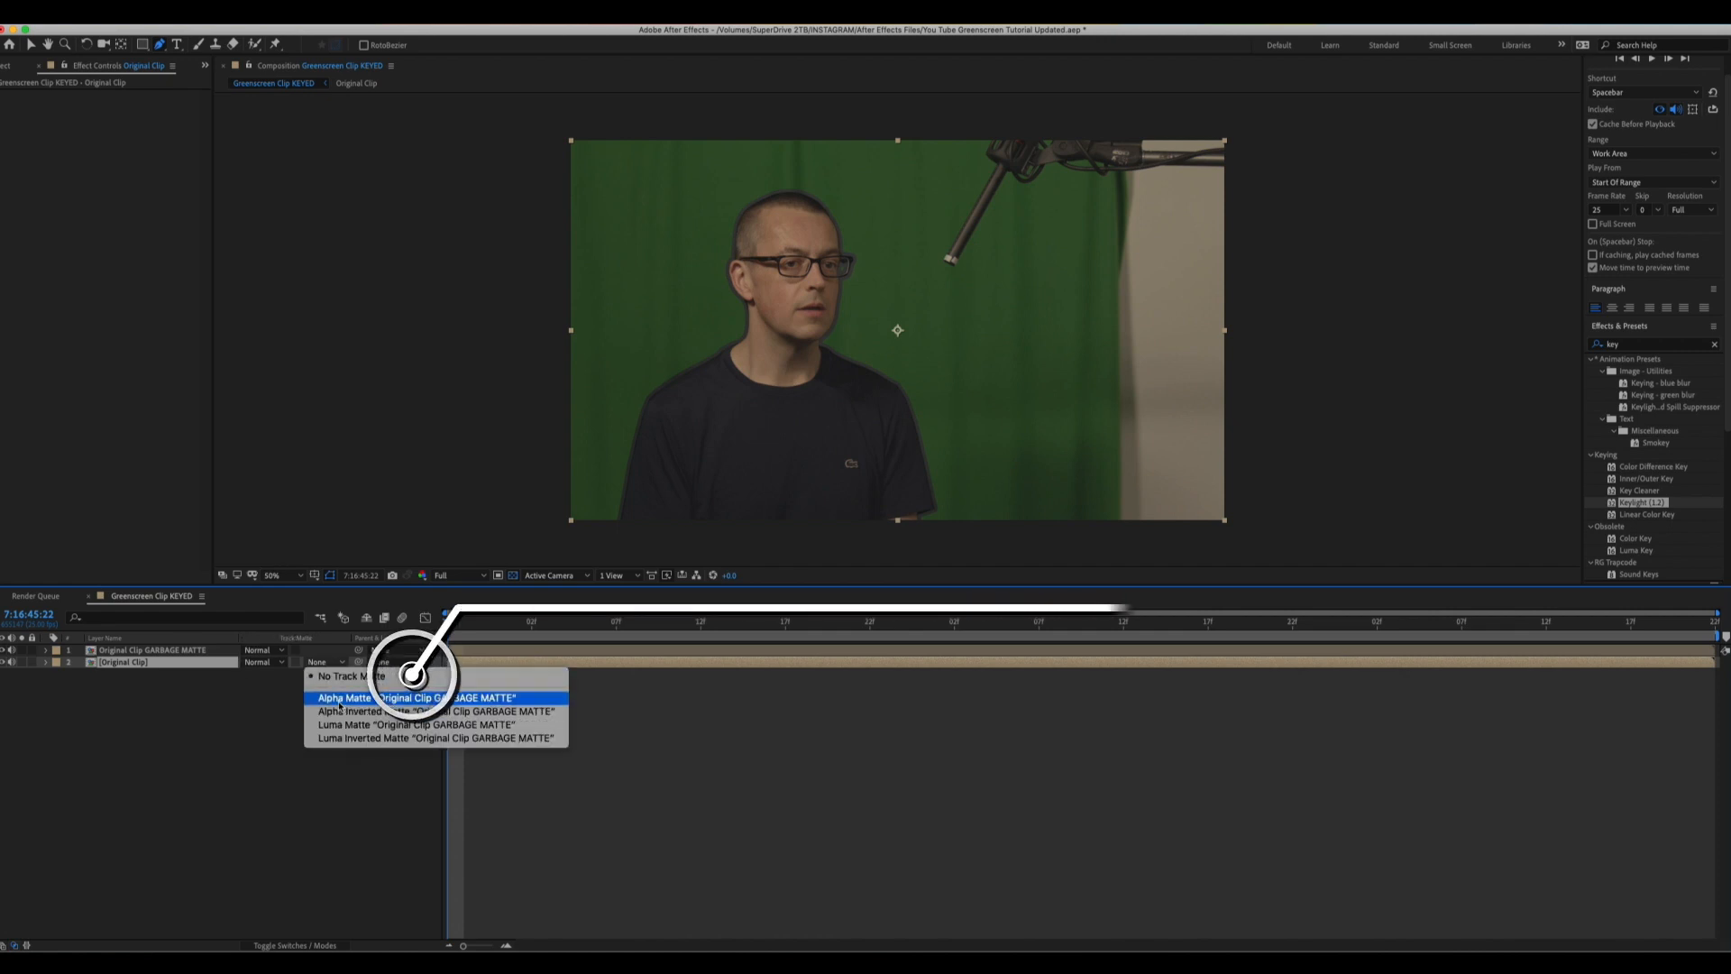
pyautogui.click(340, 699)
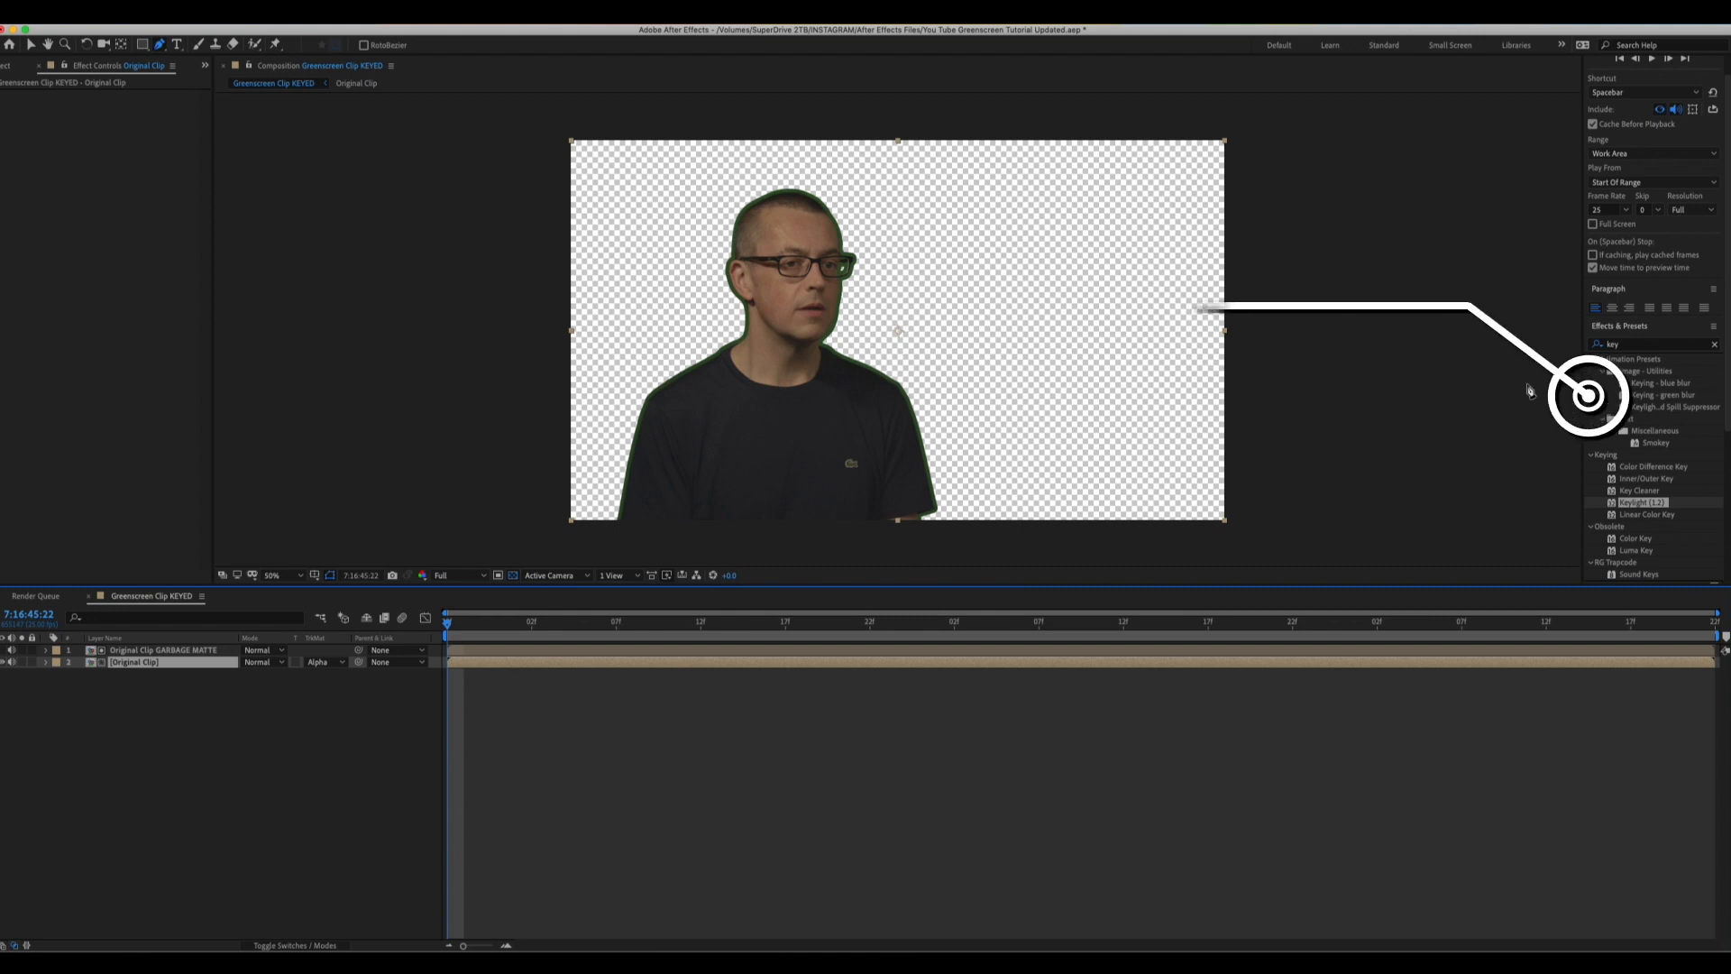
# Apply Keylight (1.2) to the Original Clip layer and rename the effect Keylight (1.2) CORE
pyautogui.click(767, 805)
pyautogui.moveTo(765, 803); pyautogui.dragTo(123, 664)
pyautogui.press('v')
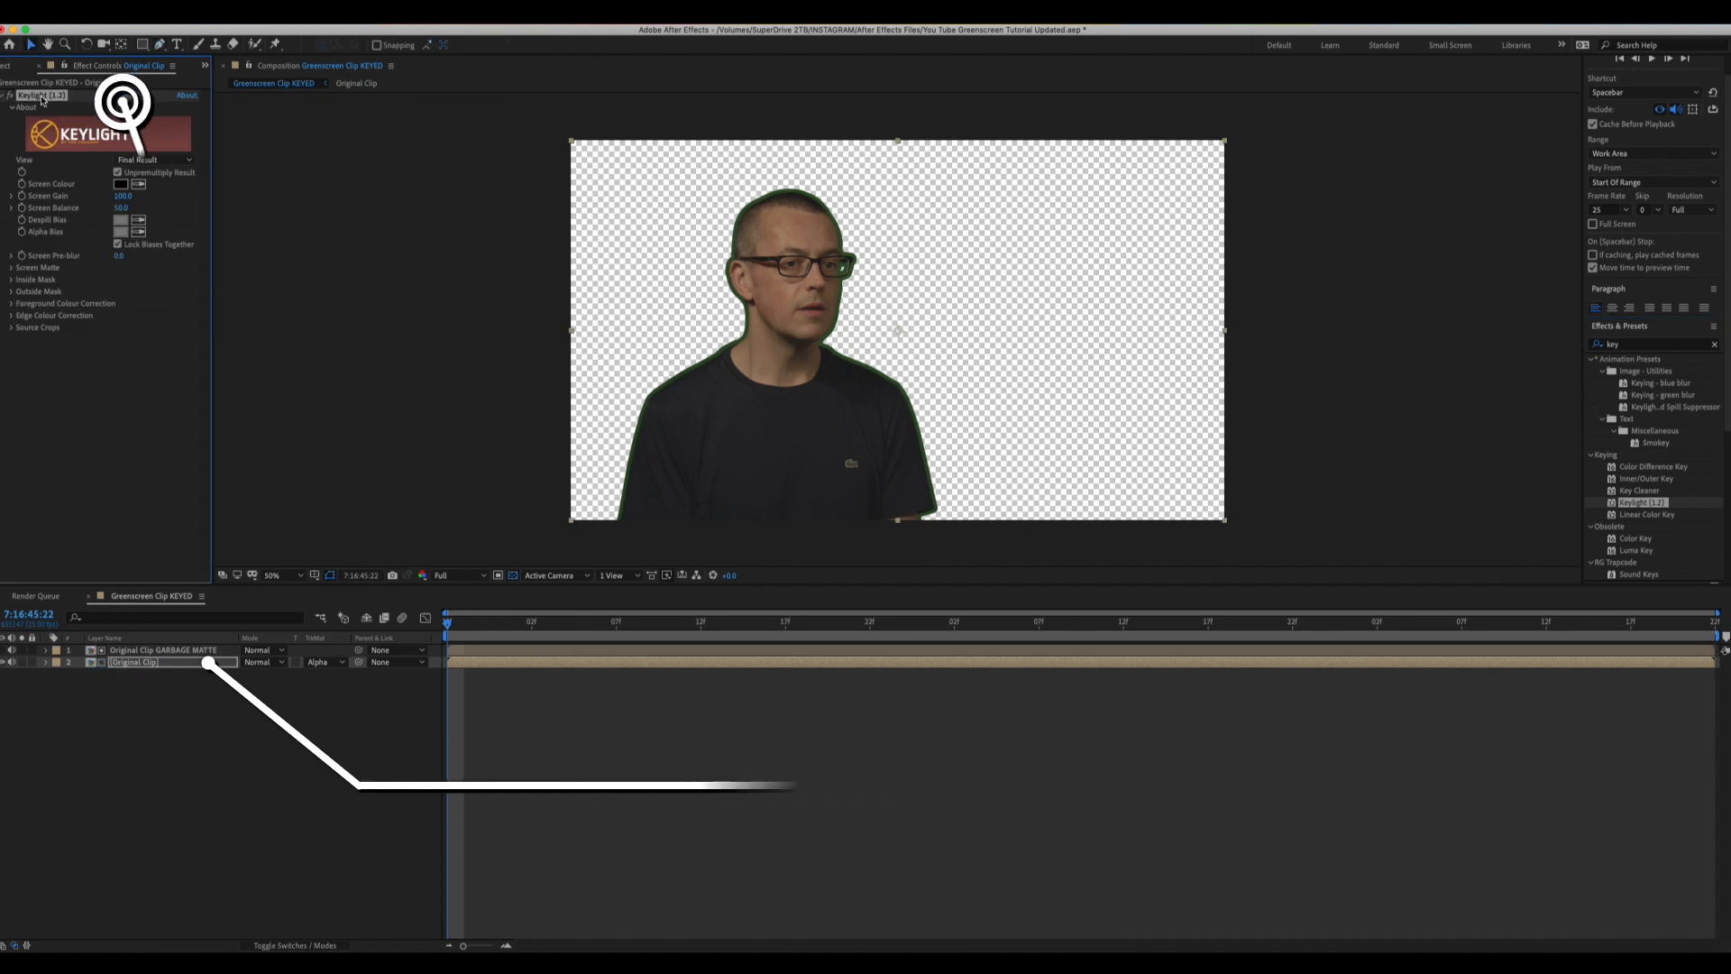
pyautogui.press('Return')
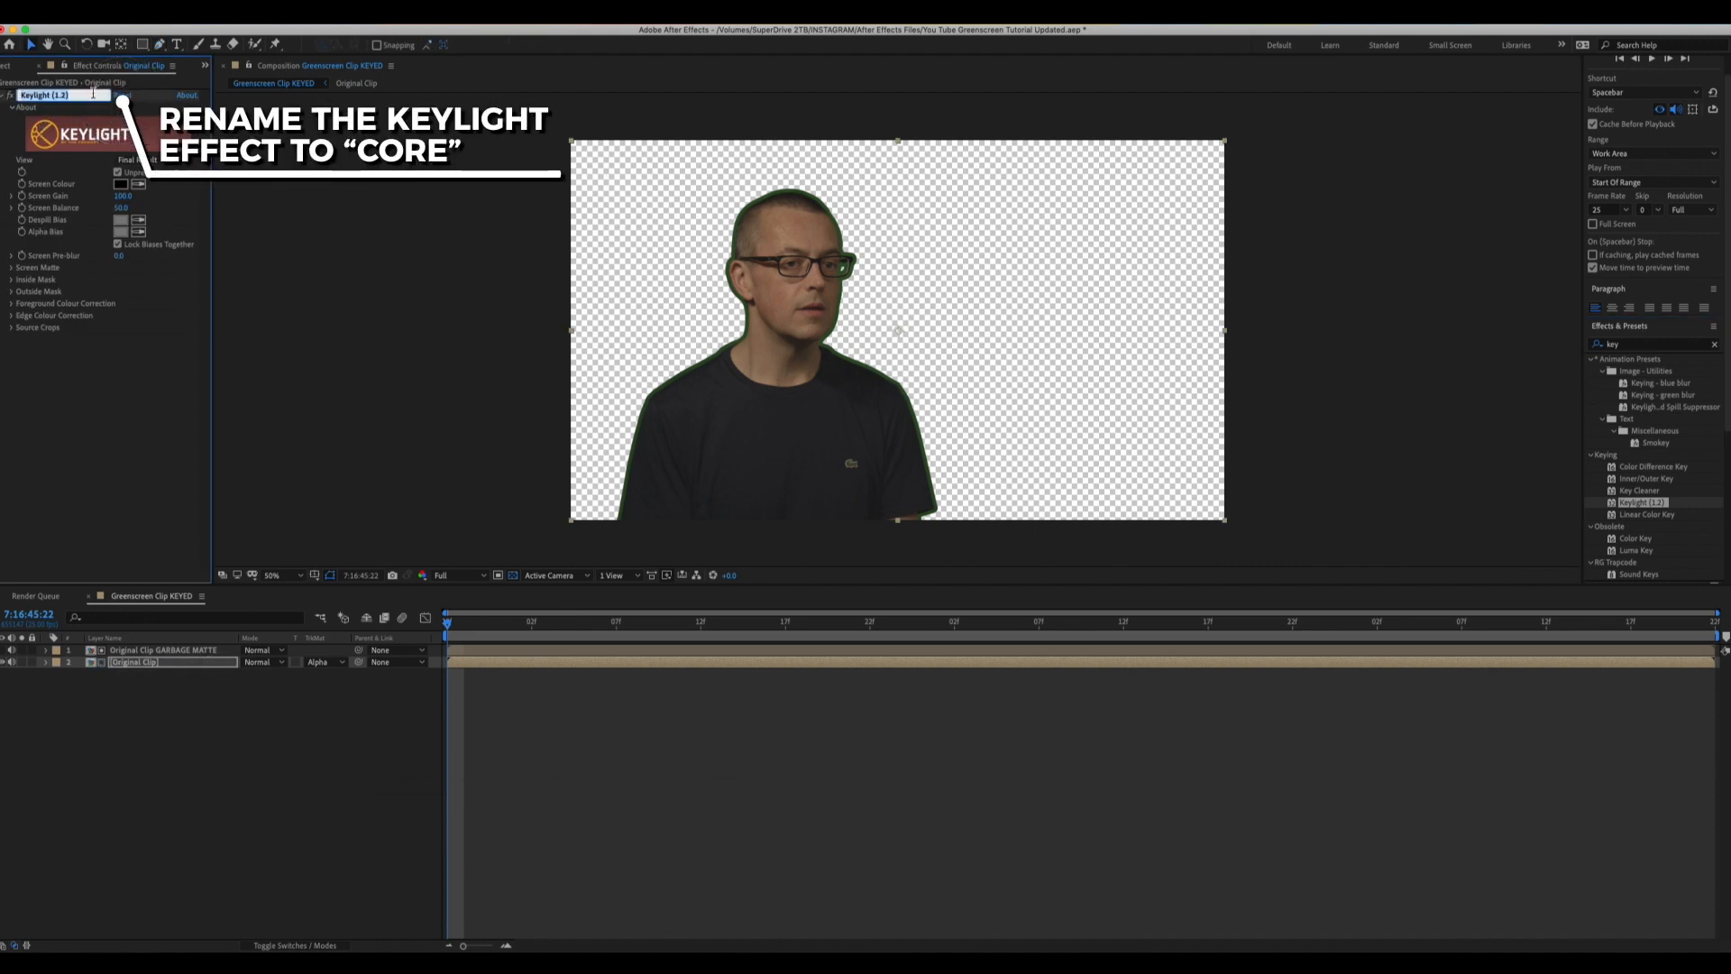
pyautogui.write('CORE')
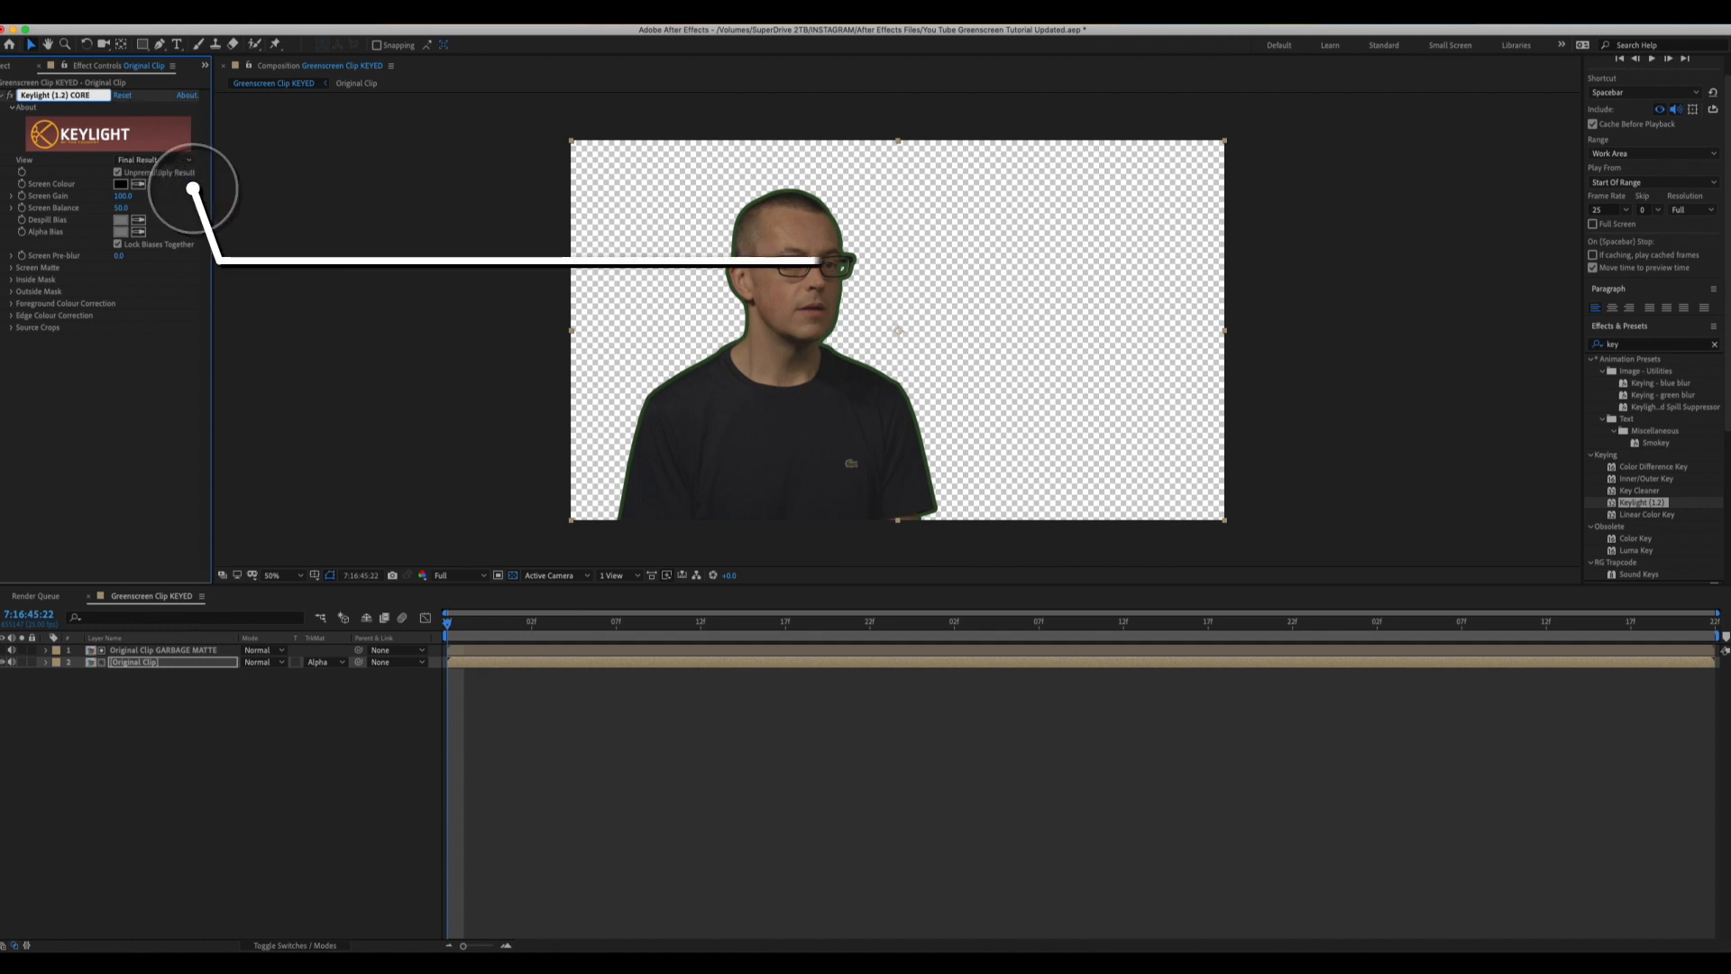
pyautogui.press('Return')
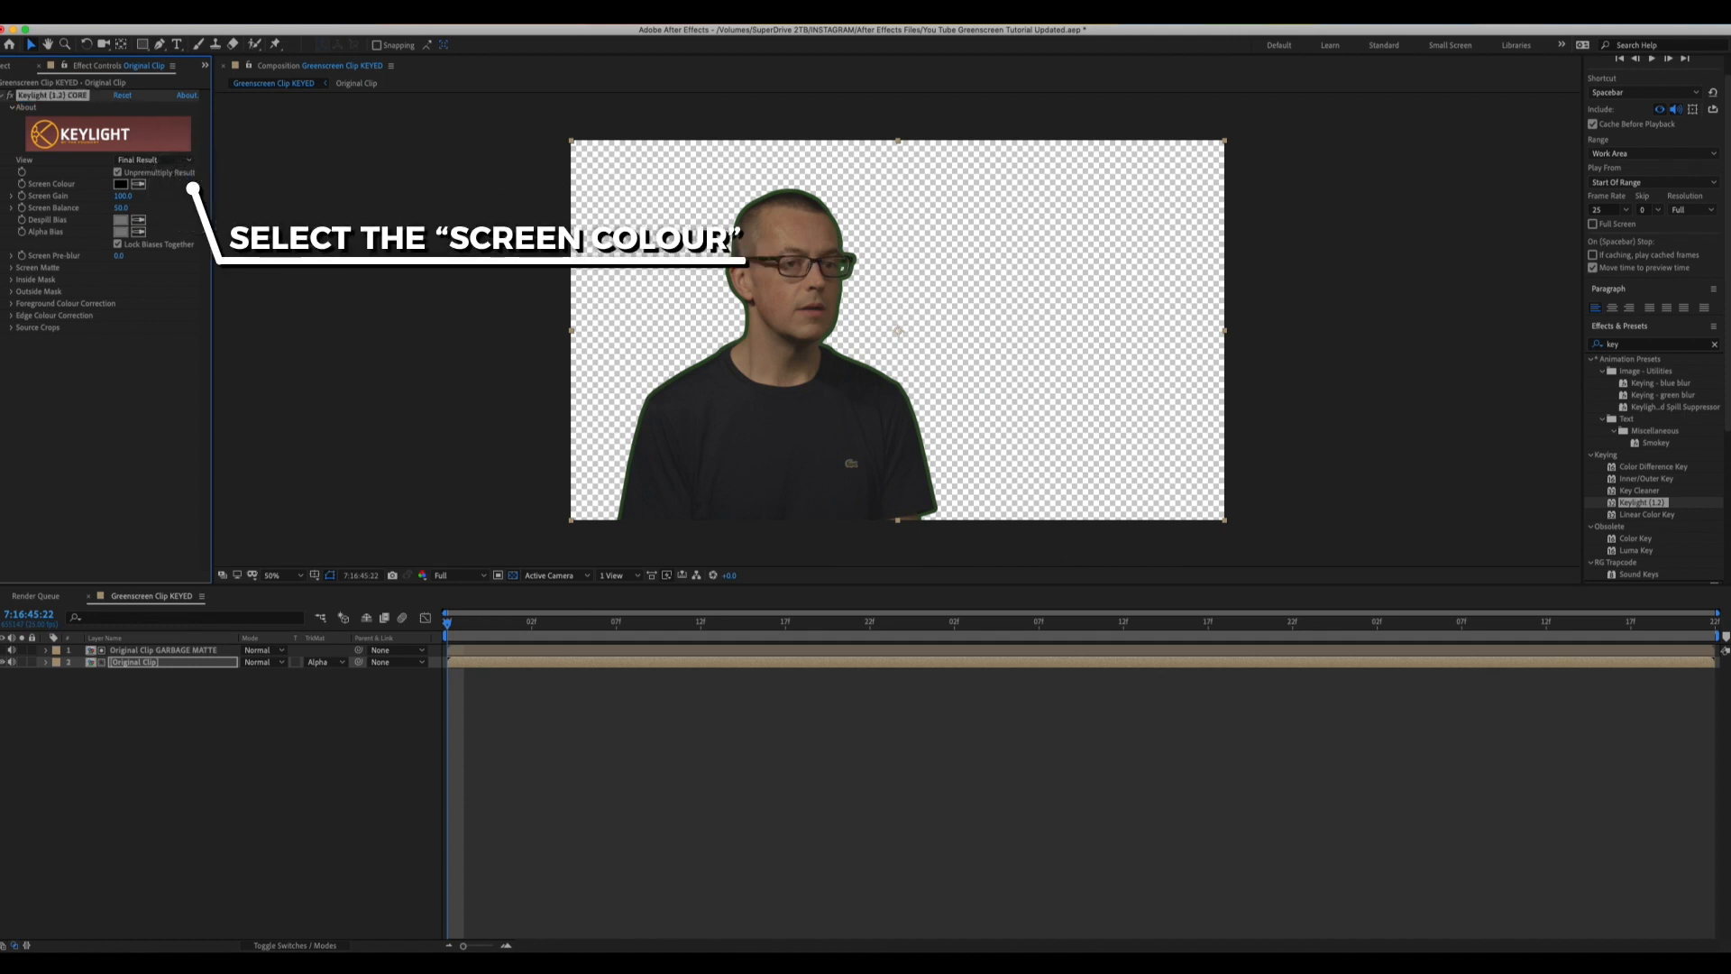
# Sample the thin green edge around the man as the CORE effect's Screen Colour and set its View to Screen Matte
pyautogui.click(138, 184)
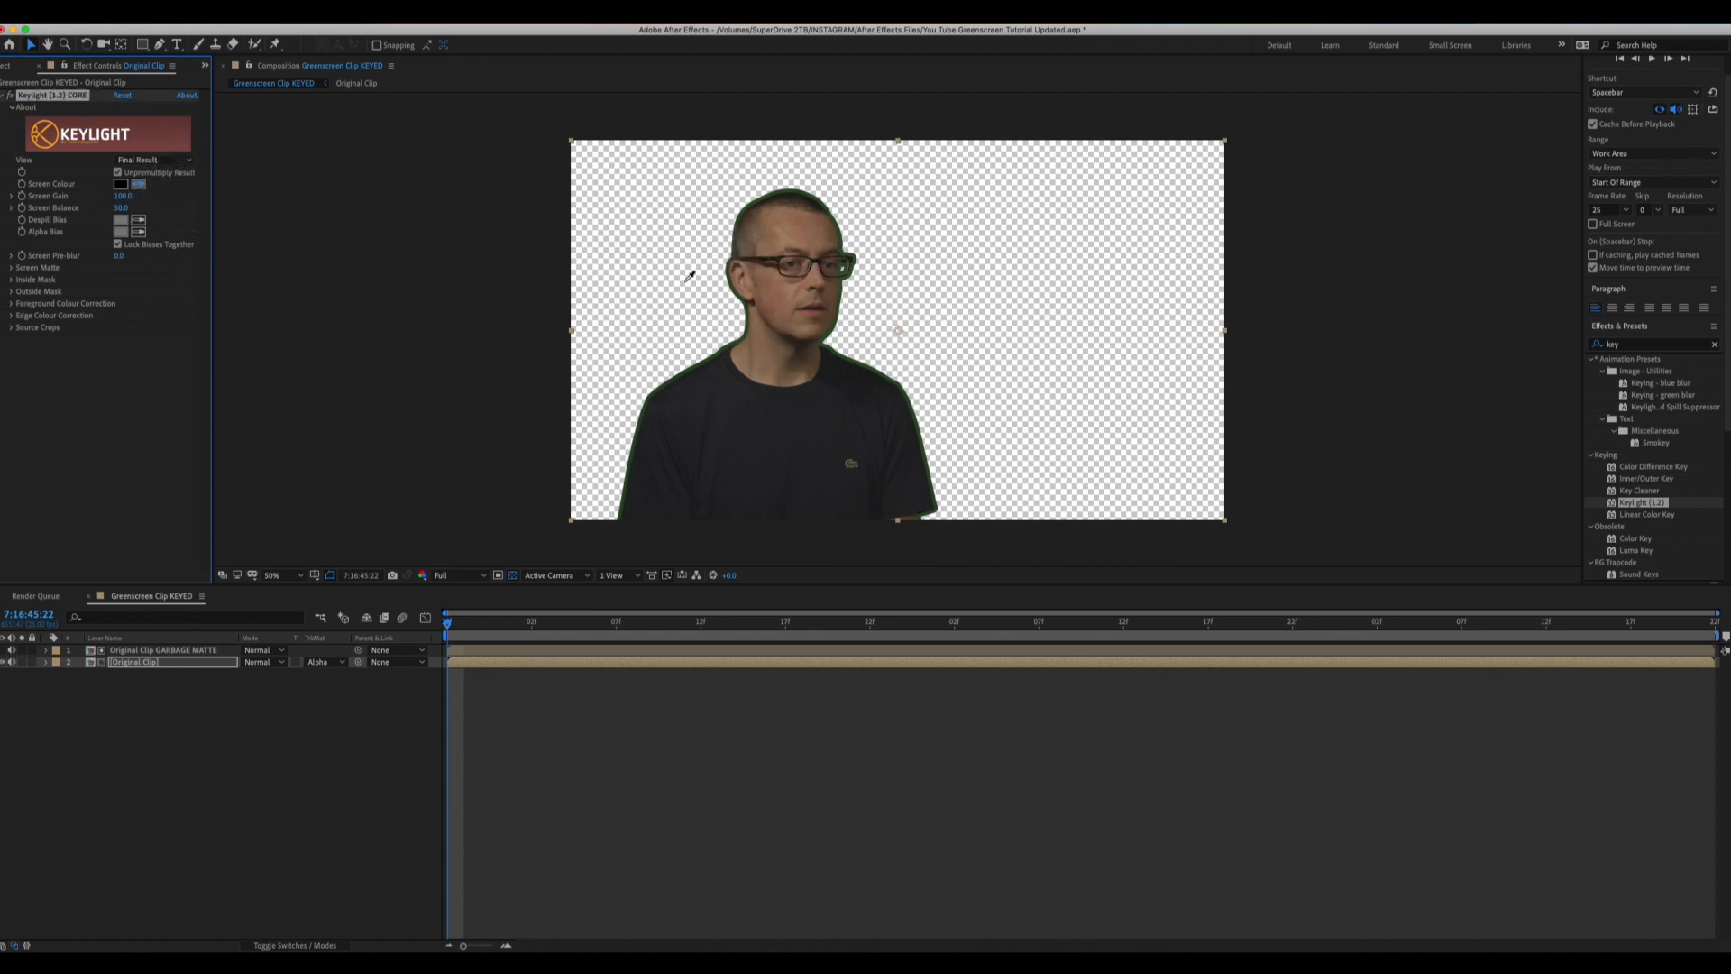
pyautogui.click(840, 294)
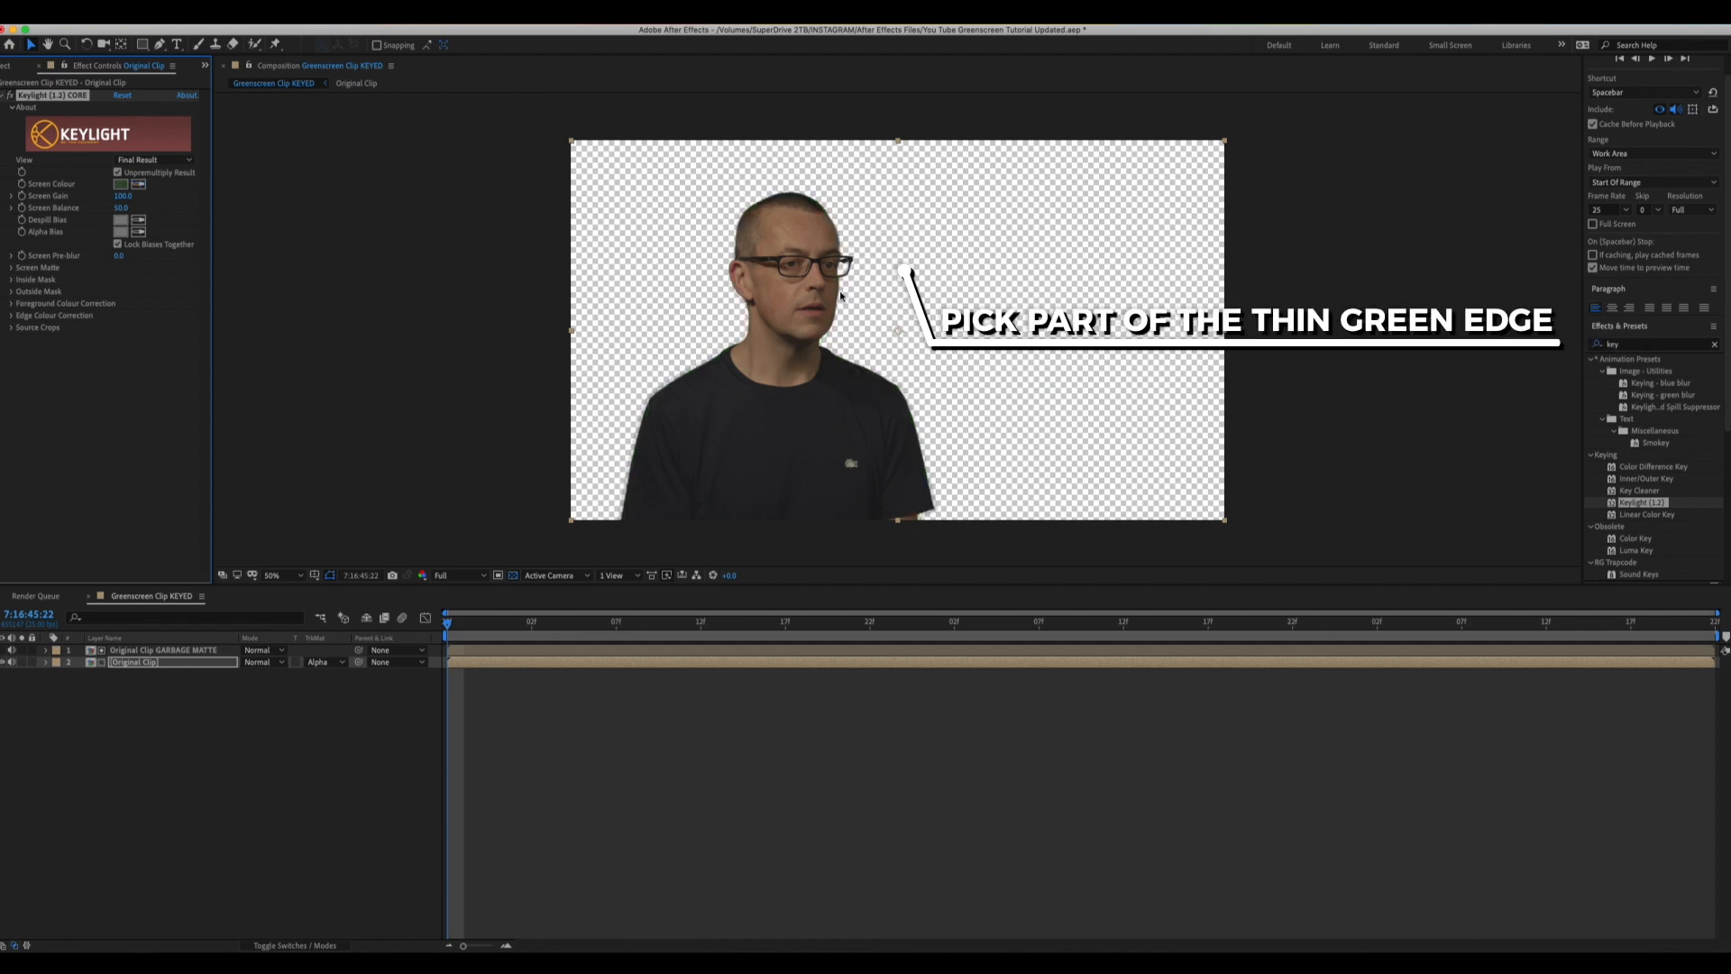
pyautogui.click(144, 160)
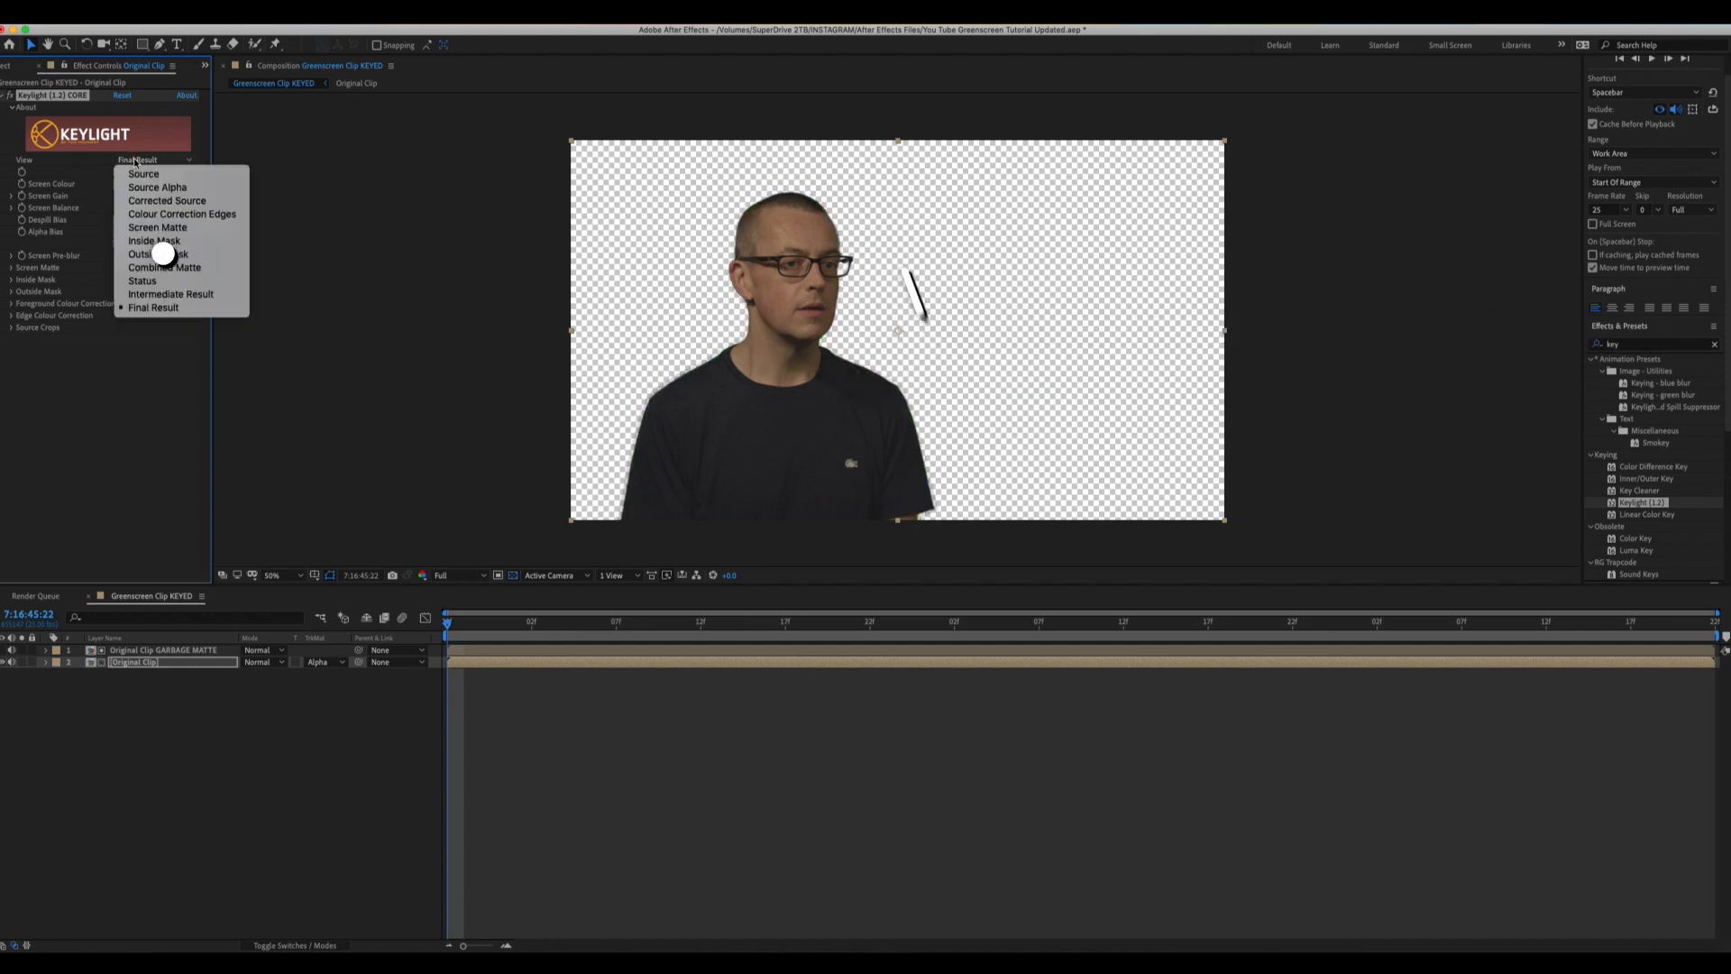
pyautogui.click(152, 229)
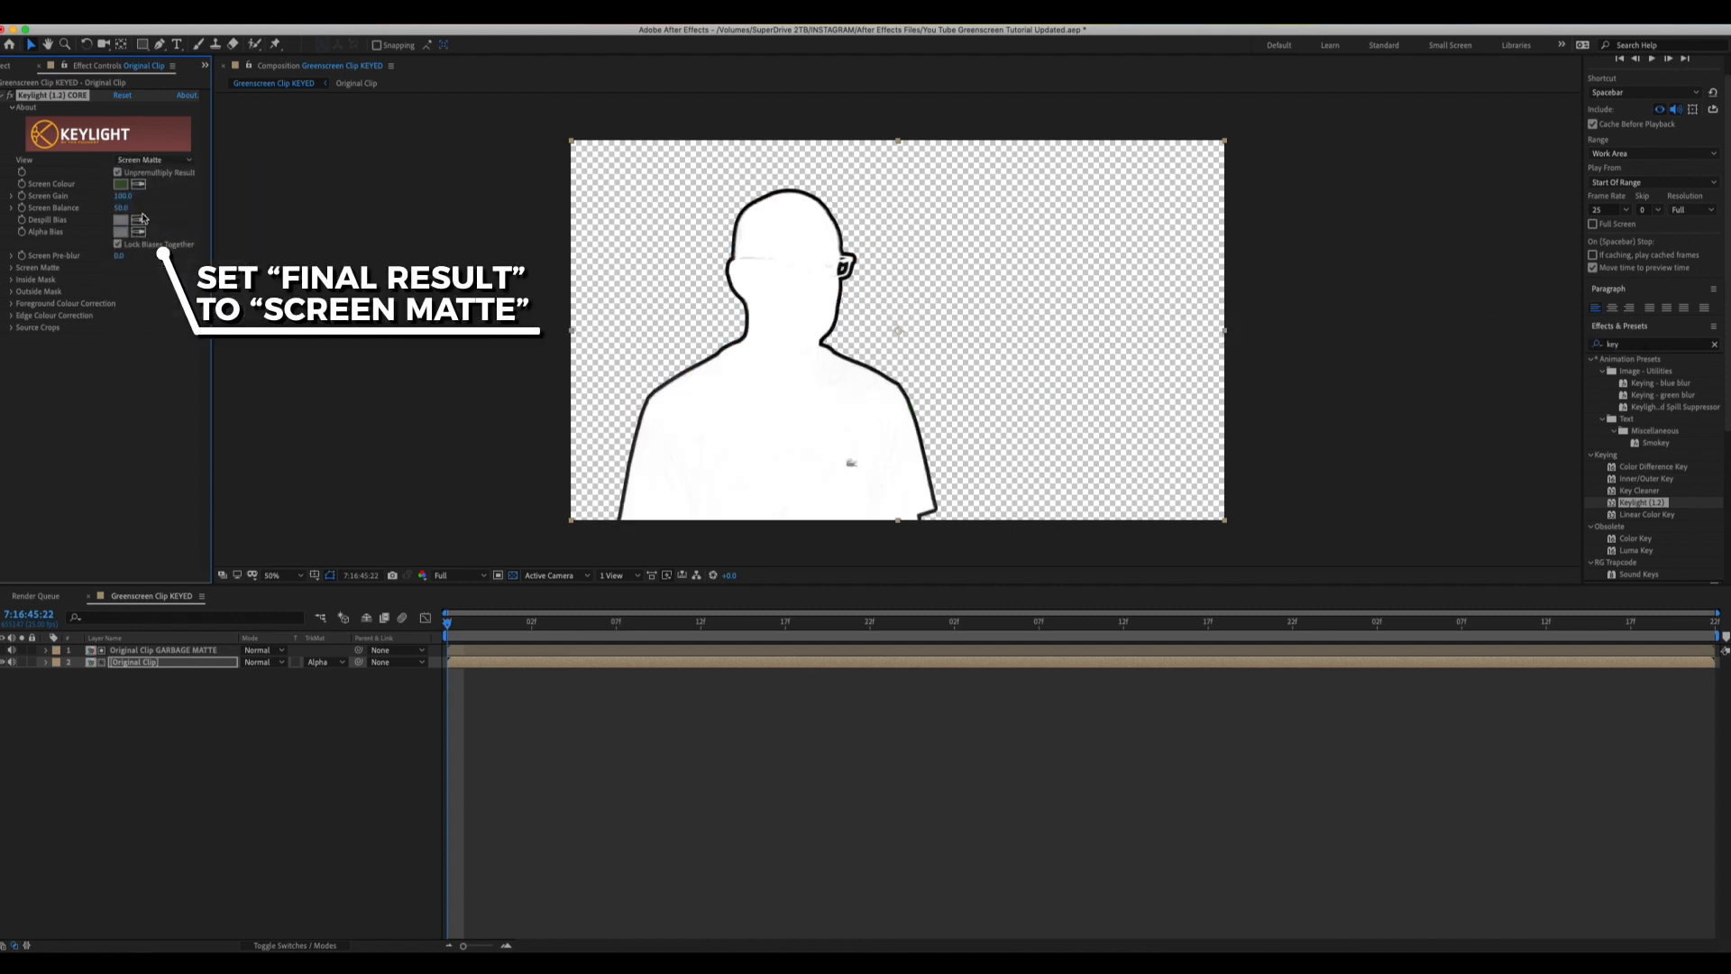
# Refine the CORE screen matte with Clip Black 20, Clip White 67, Screen Despot Black 4.6 and a negative Screen Shrink/Grow
pyautogui.click(12, 268)
pyautogui.moveTo(119, 280); pyautogui.dragTo(134, 284)
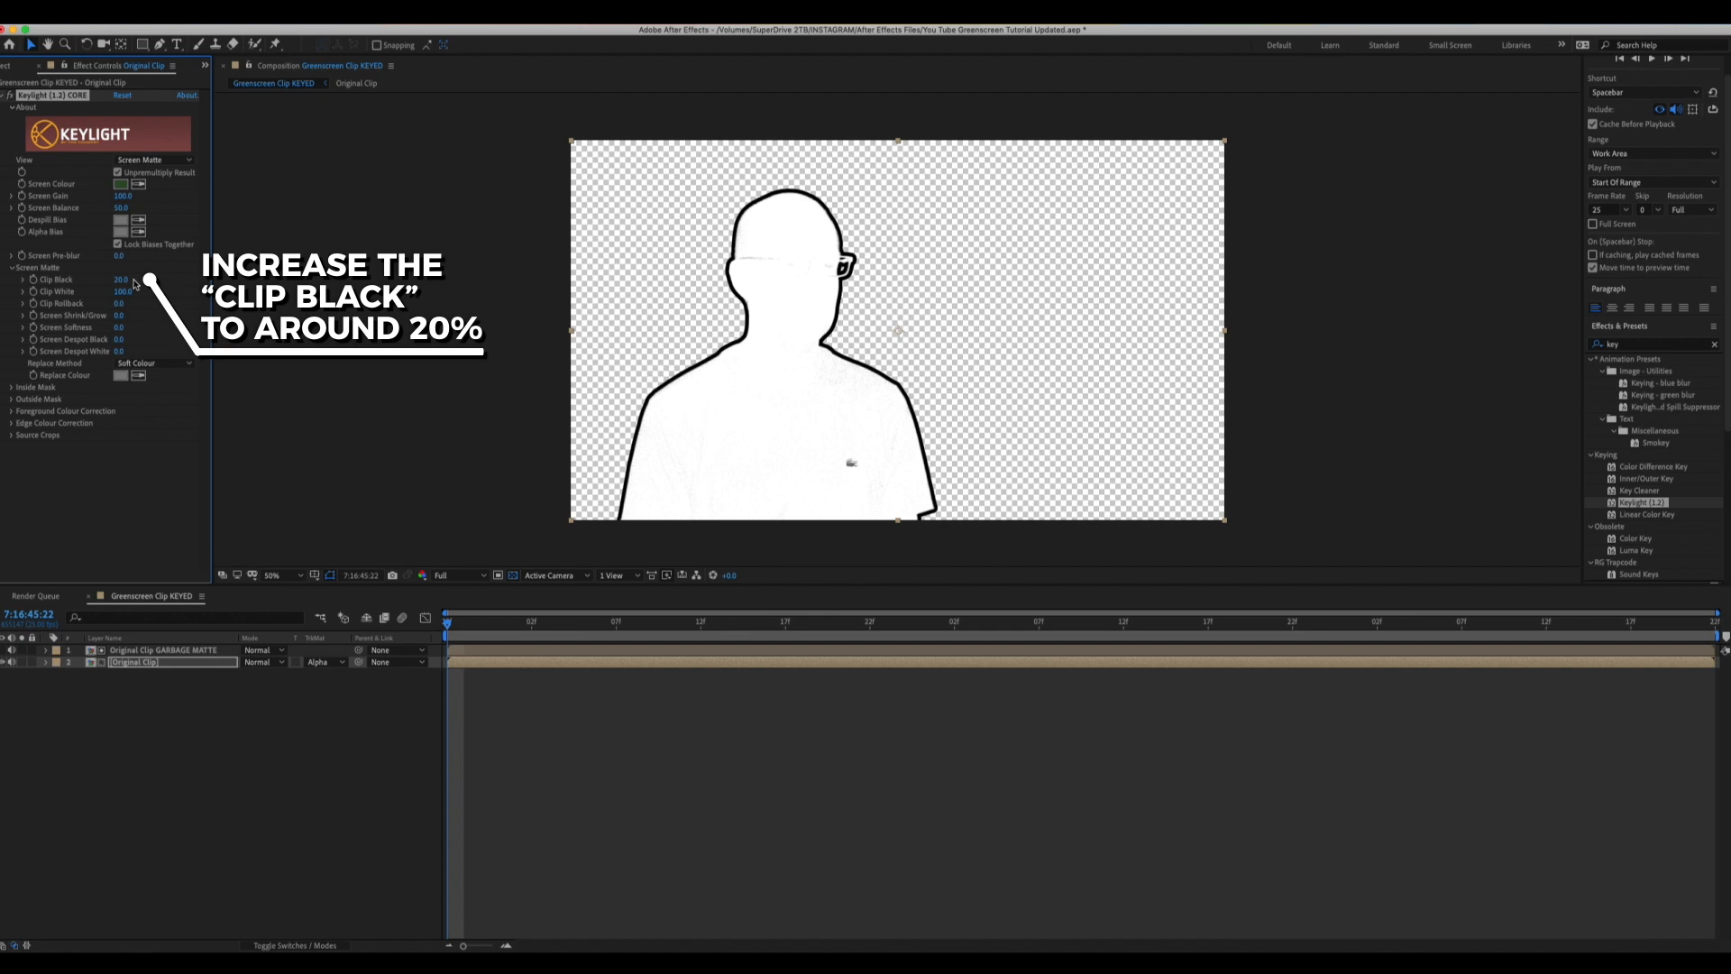
pyautogui.click(125, 292)
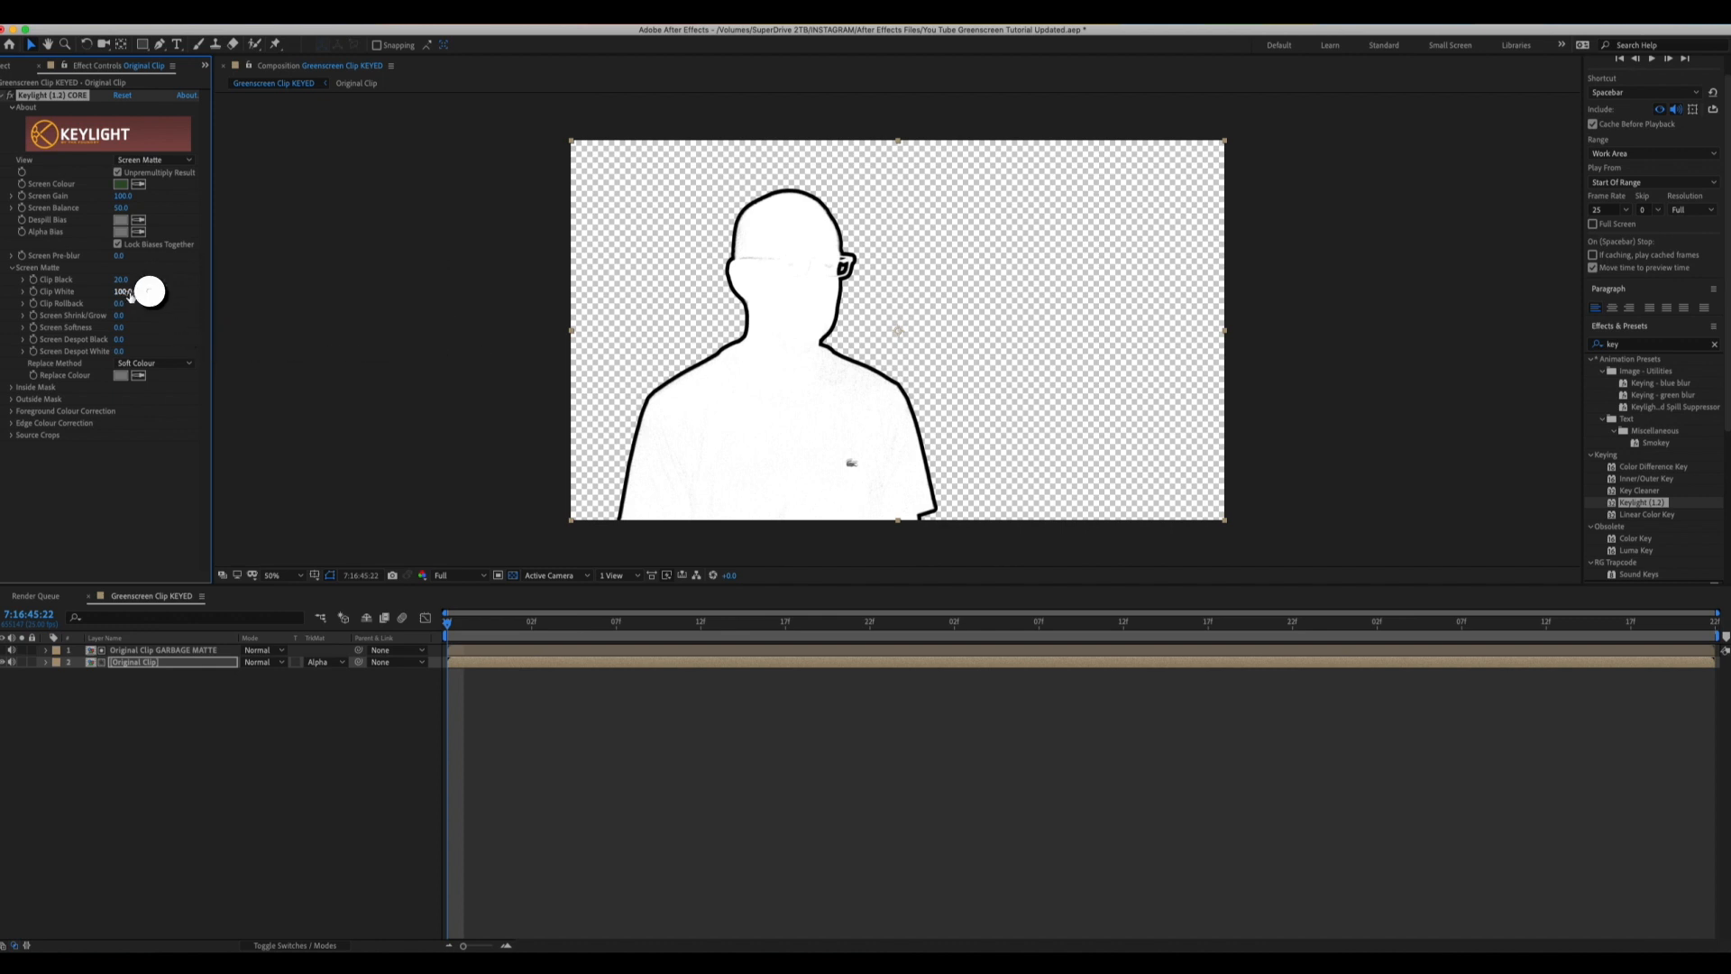
pyautogui.moveTo(127, 294); pyautogui.dragTo(112, 299)
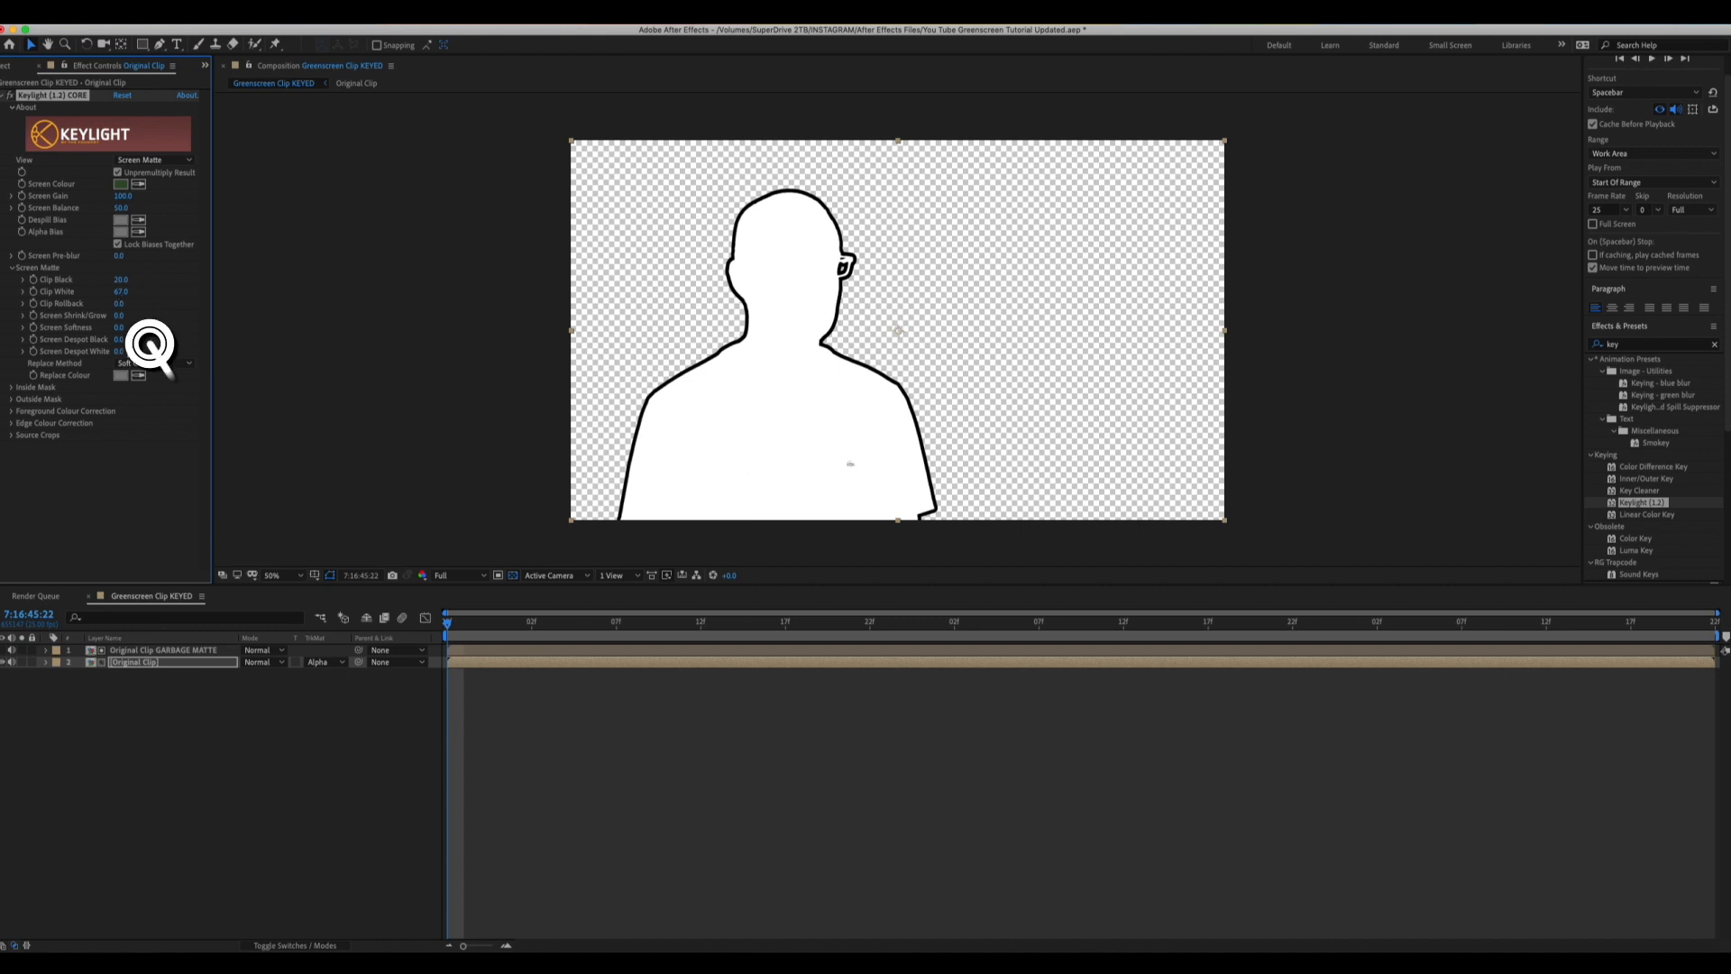
pyautogui.moveTo(119, 339); pyautogui.dragTo(144, 338)
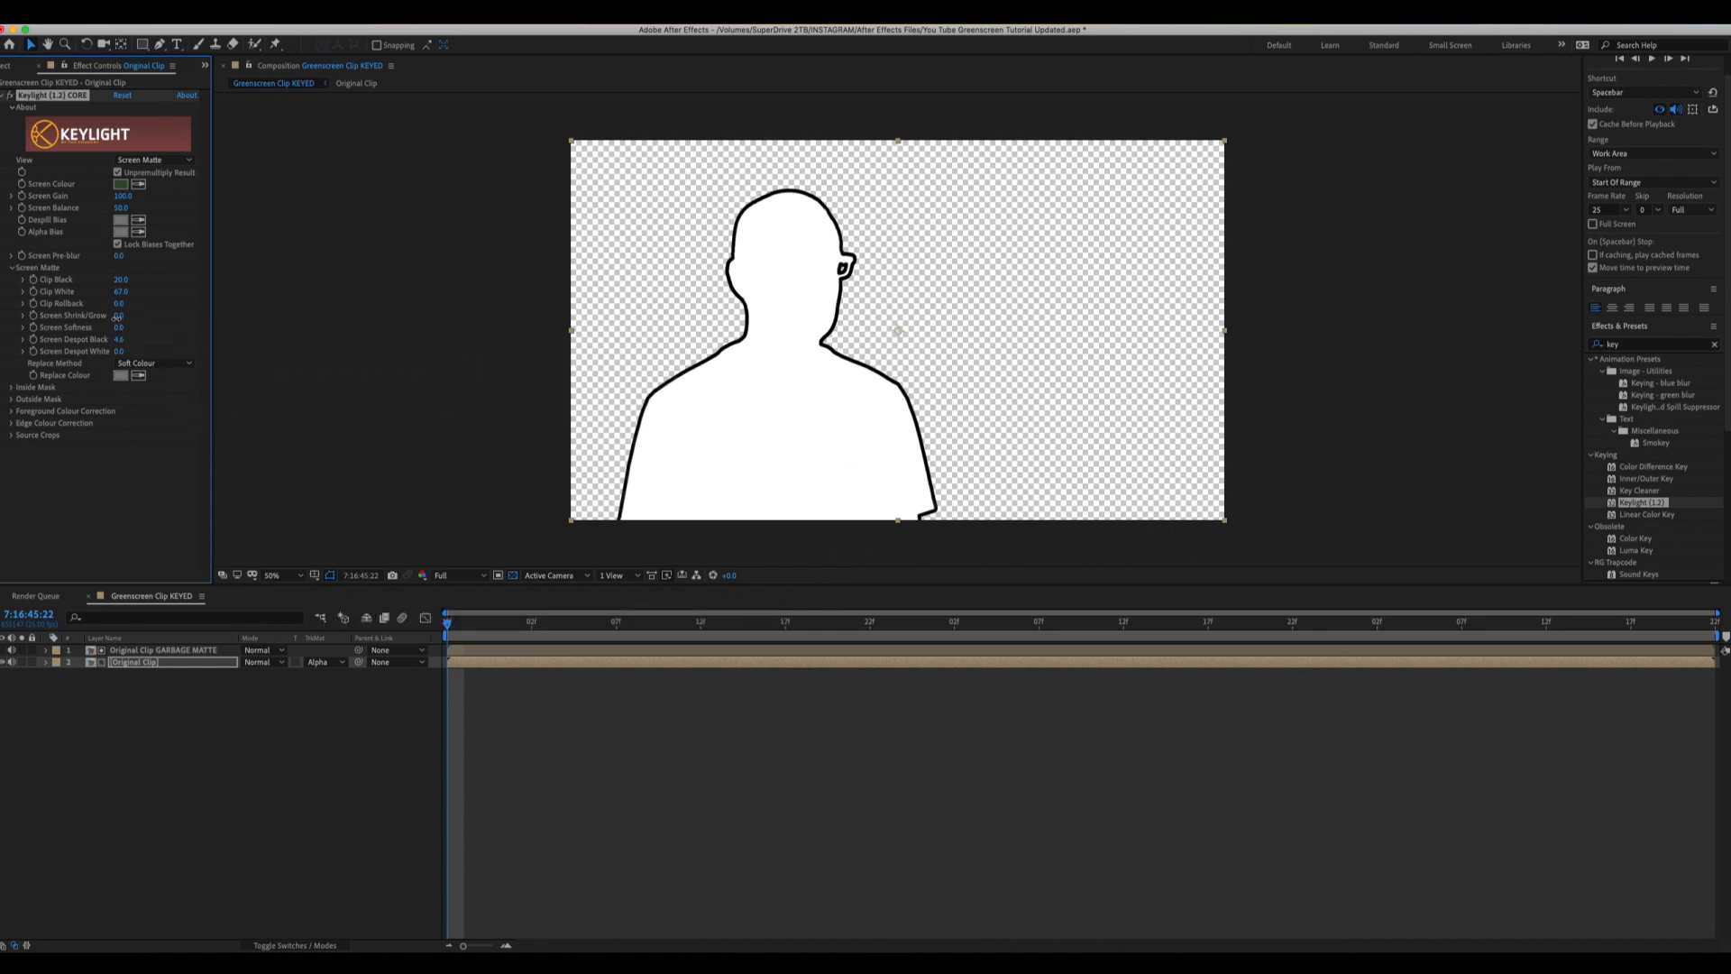
pyautogui.moveTo(118, 316); pyautogui.dragTo(90, 322)
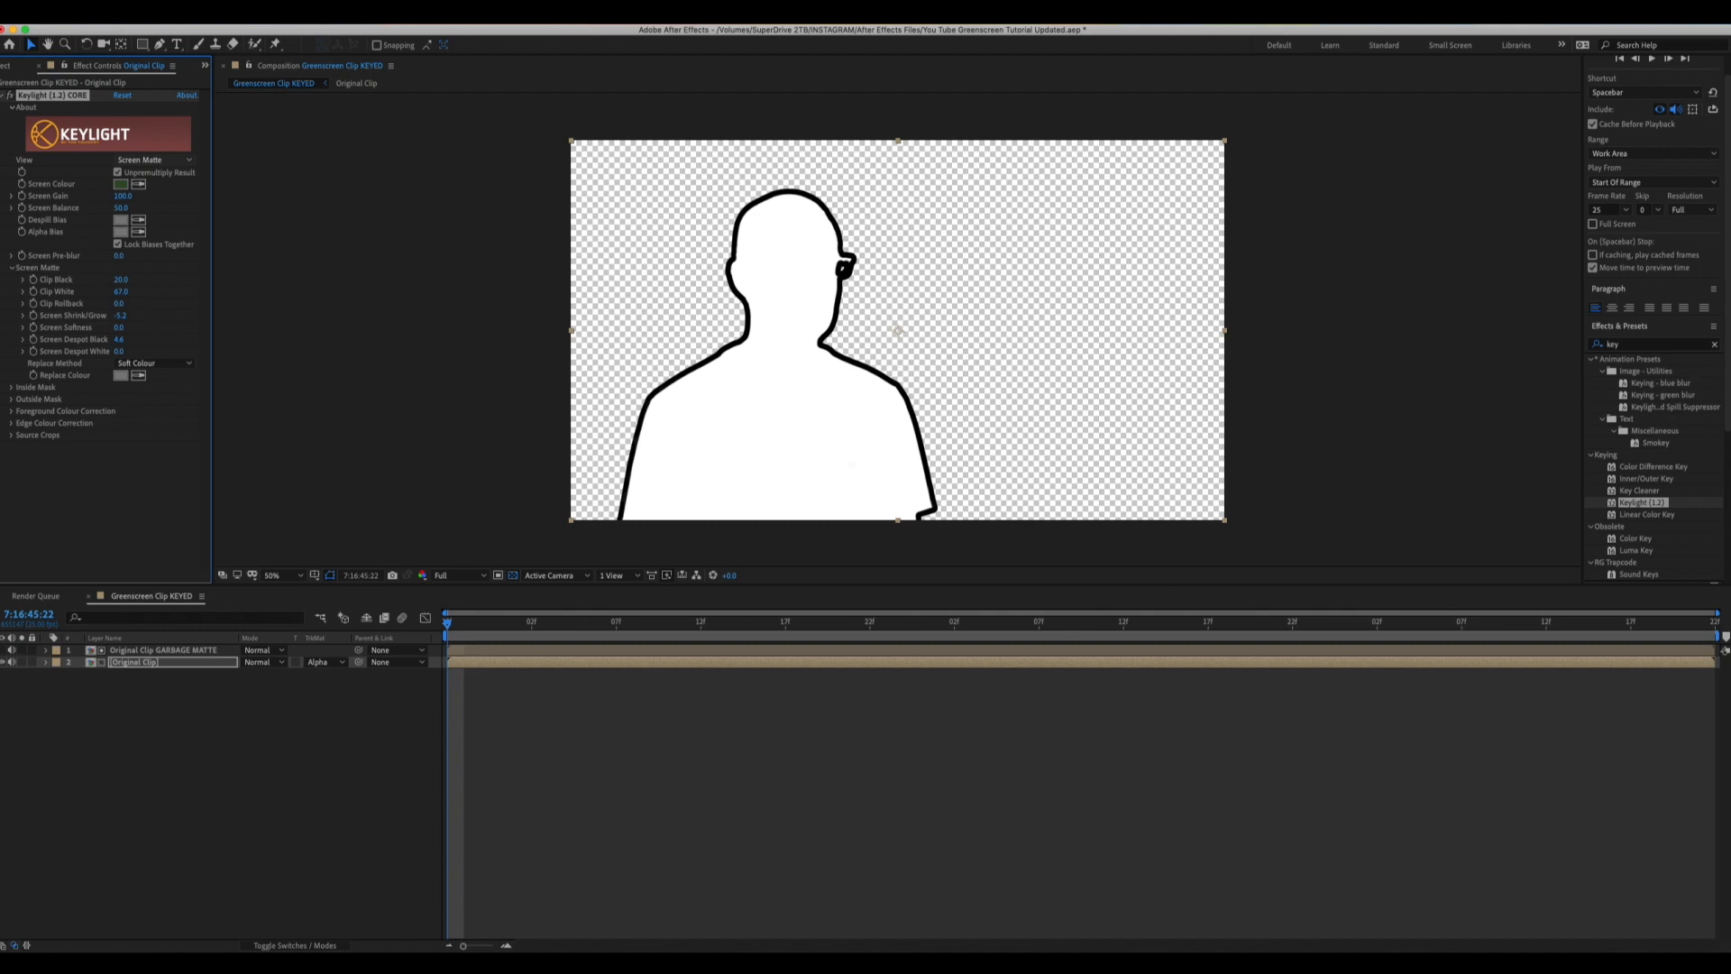
# Set the CORE effect's View to Intermediate Result and add a second Keylight (1.2) effect to the Original Clip layer
pyautogui.click(153, 160)
pyautogui.click(165, 294)
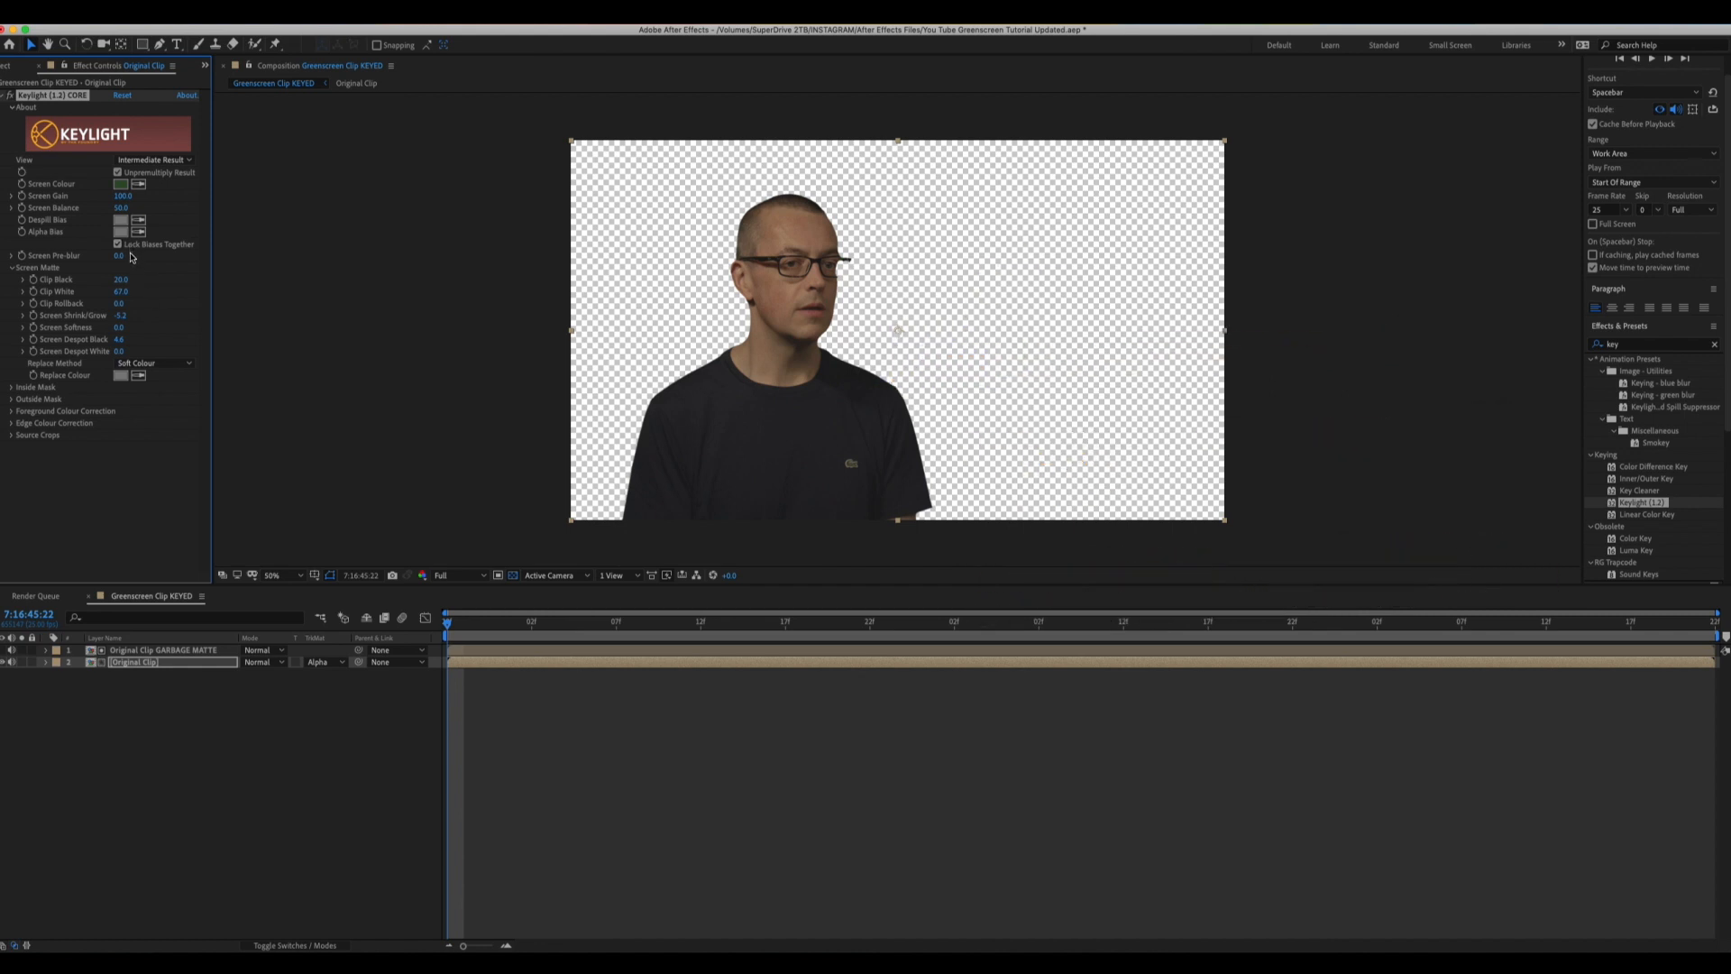
pyautogui.click(6, 95)
pyautogui.moveTo(1682, 501); pyautogui.dragTo(152, 663)
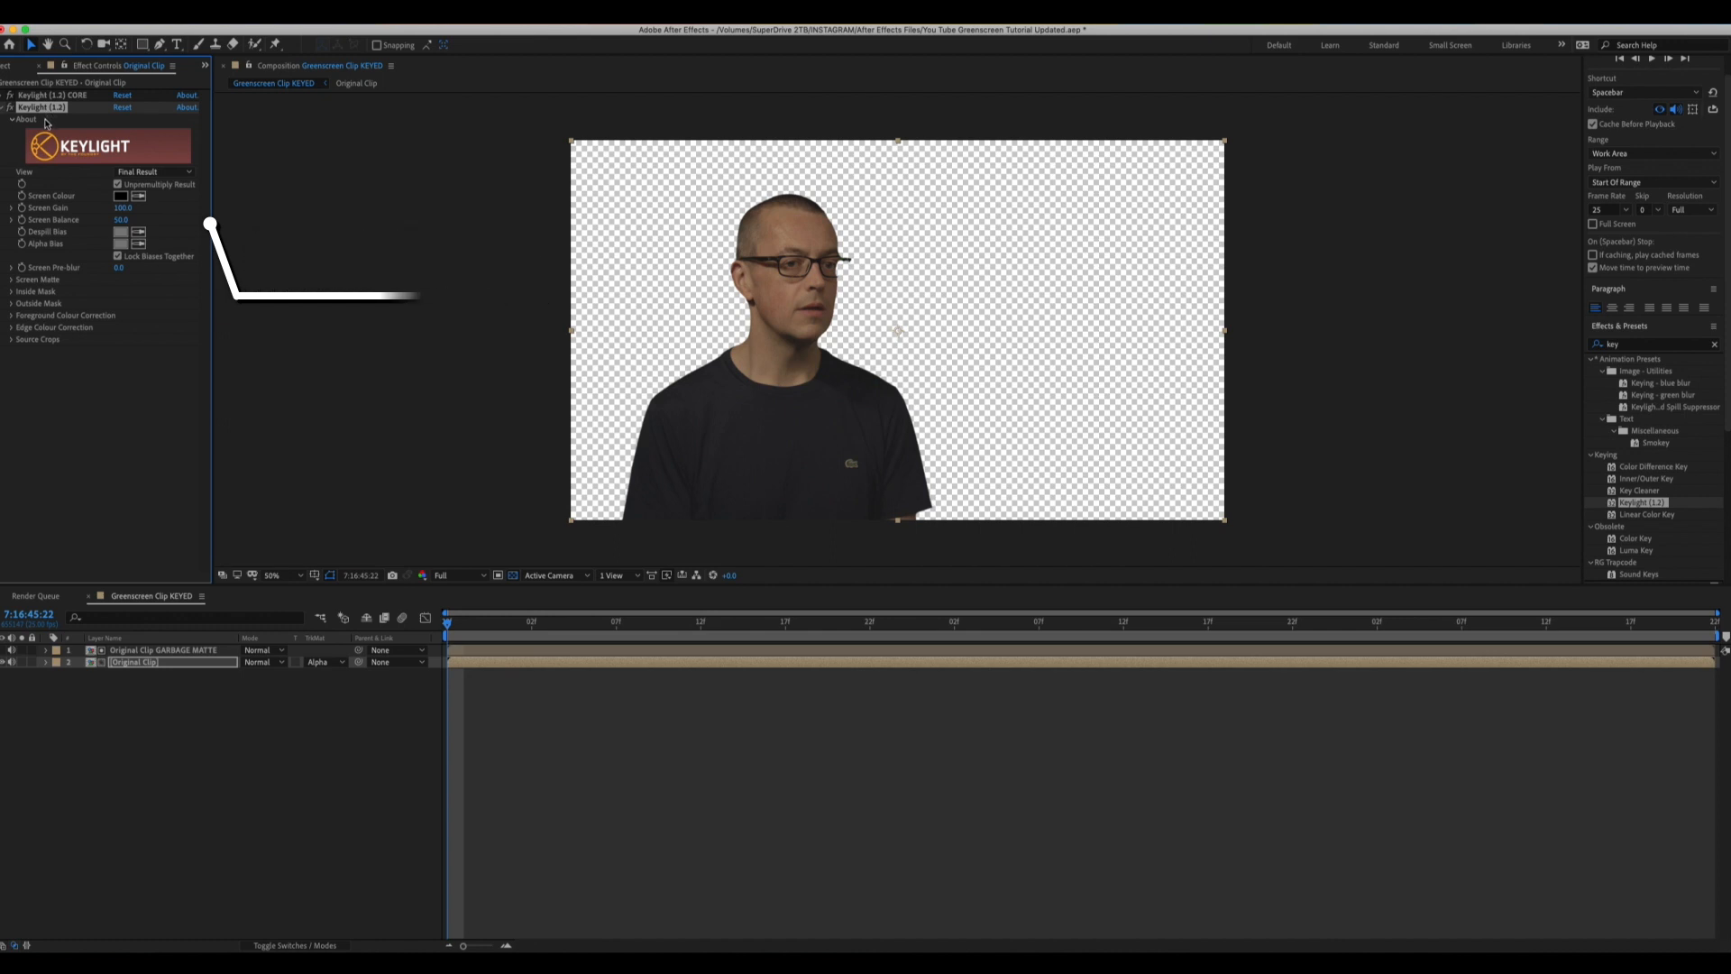
# Rename the second Keylight effect to Keylight (1.2) EDGE and set its Inside Mask Source Alpha to Add To Inside Mask
pyautogui.press('Return')
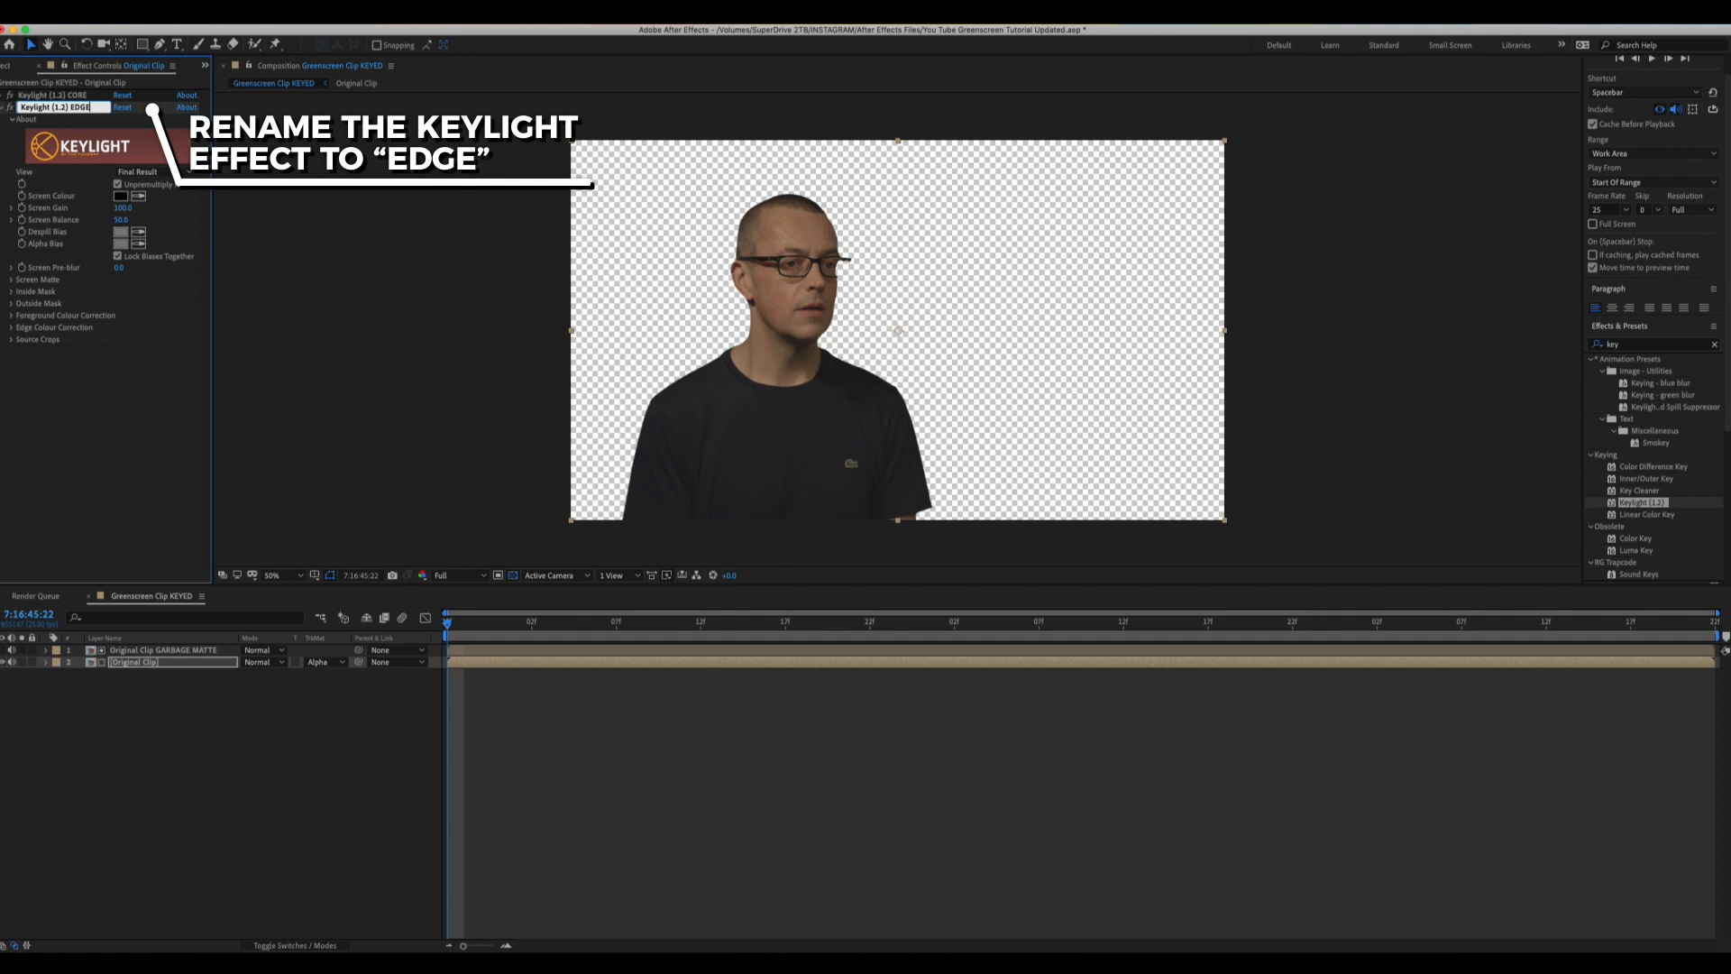
pyautogui.write('EDGE')
pyautogui.press('Return')
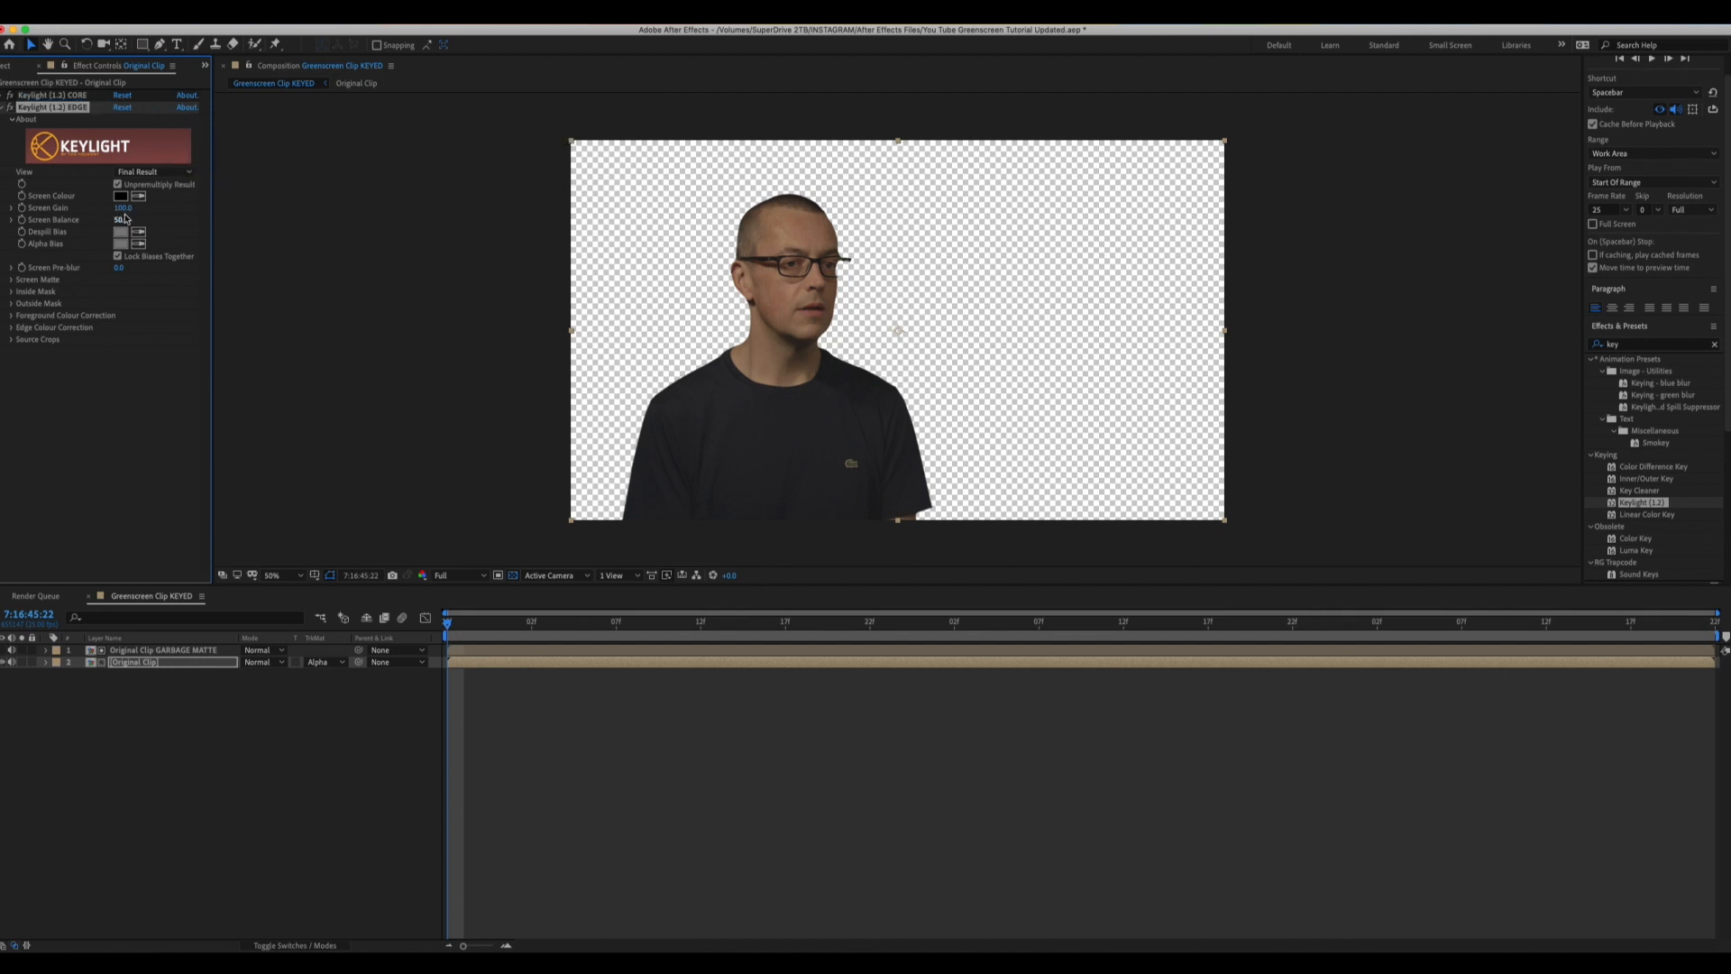
pyautogui.click(11, 291)
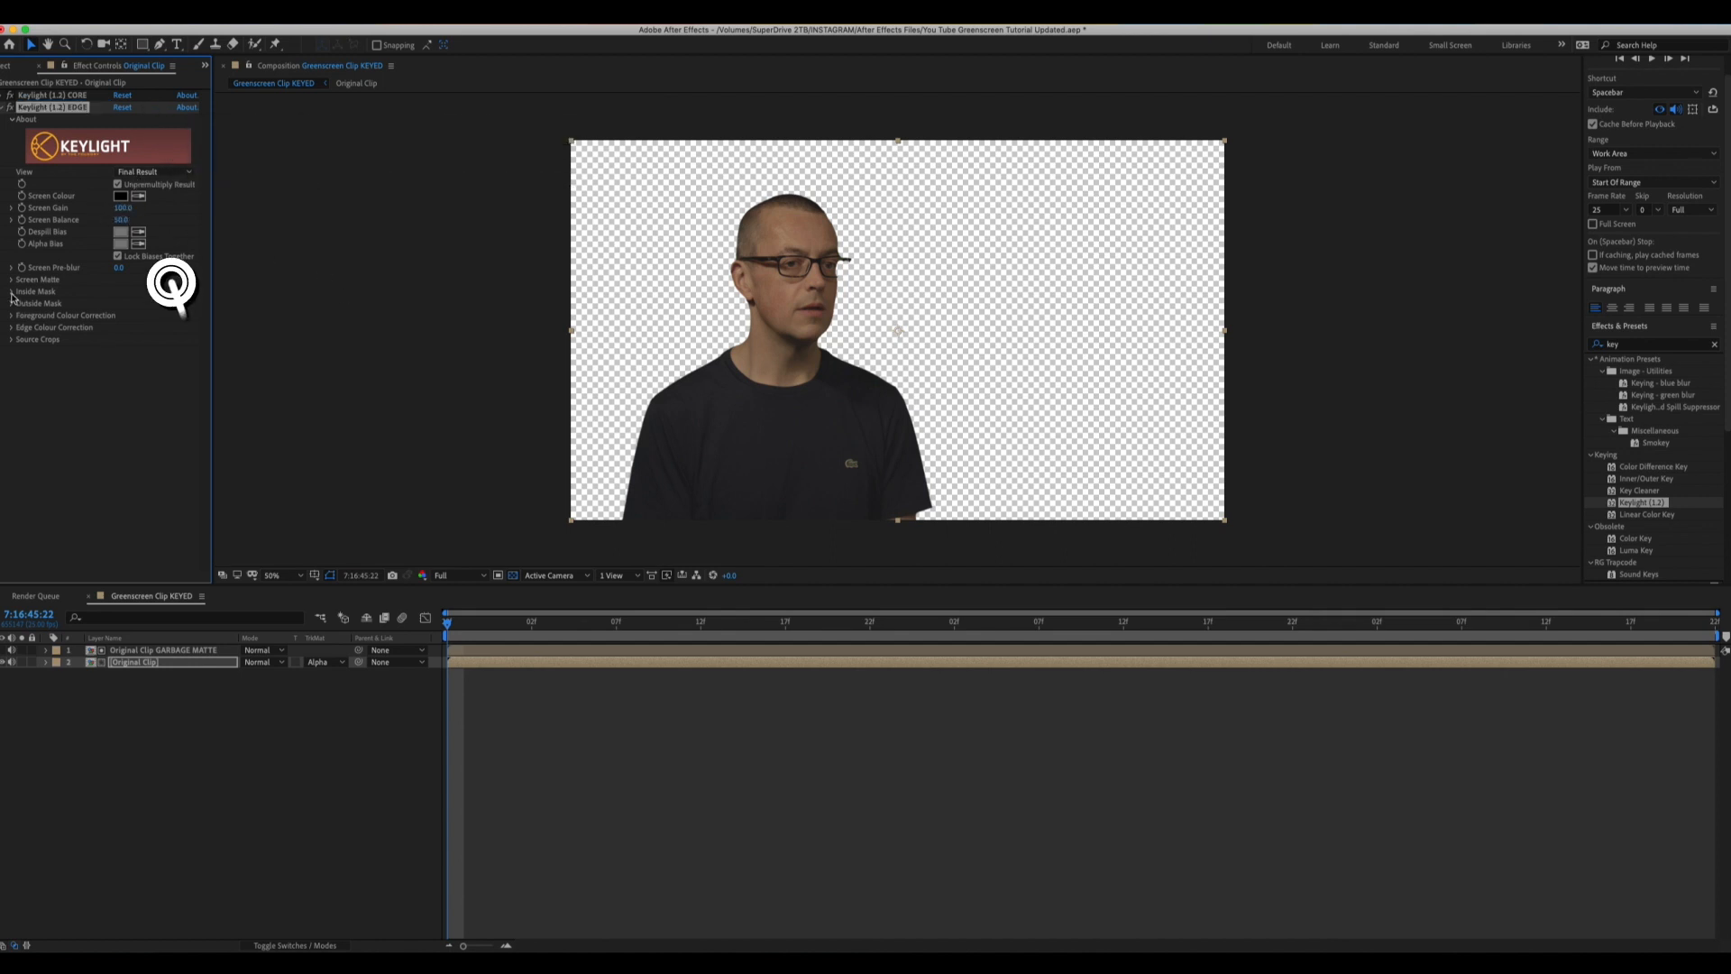
pyautogui.click(135, 365)
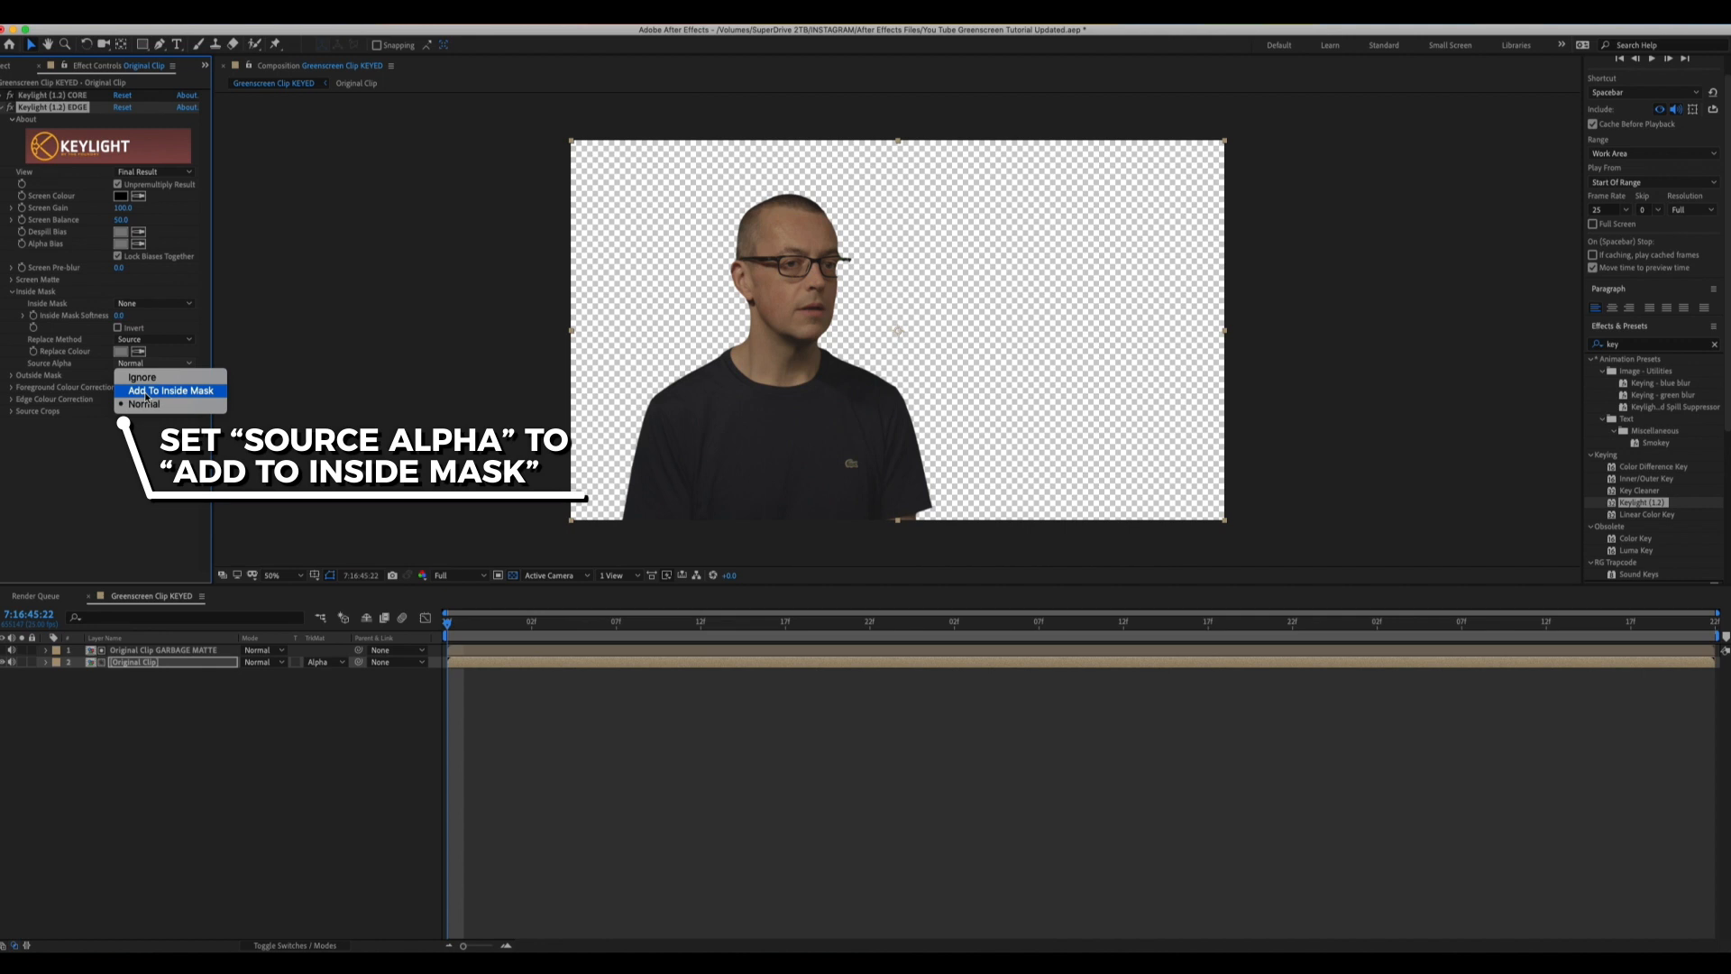
pyautogui.click(146, 393)
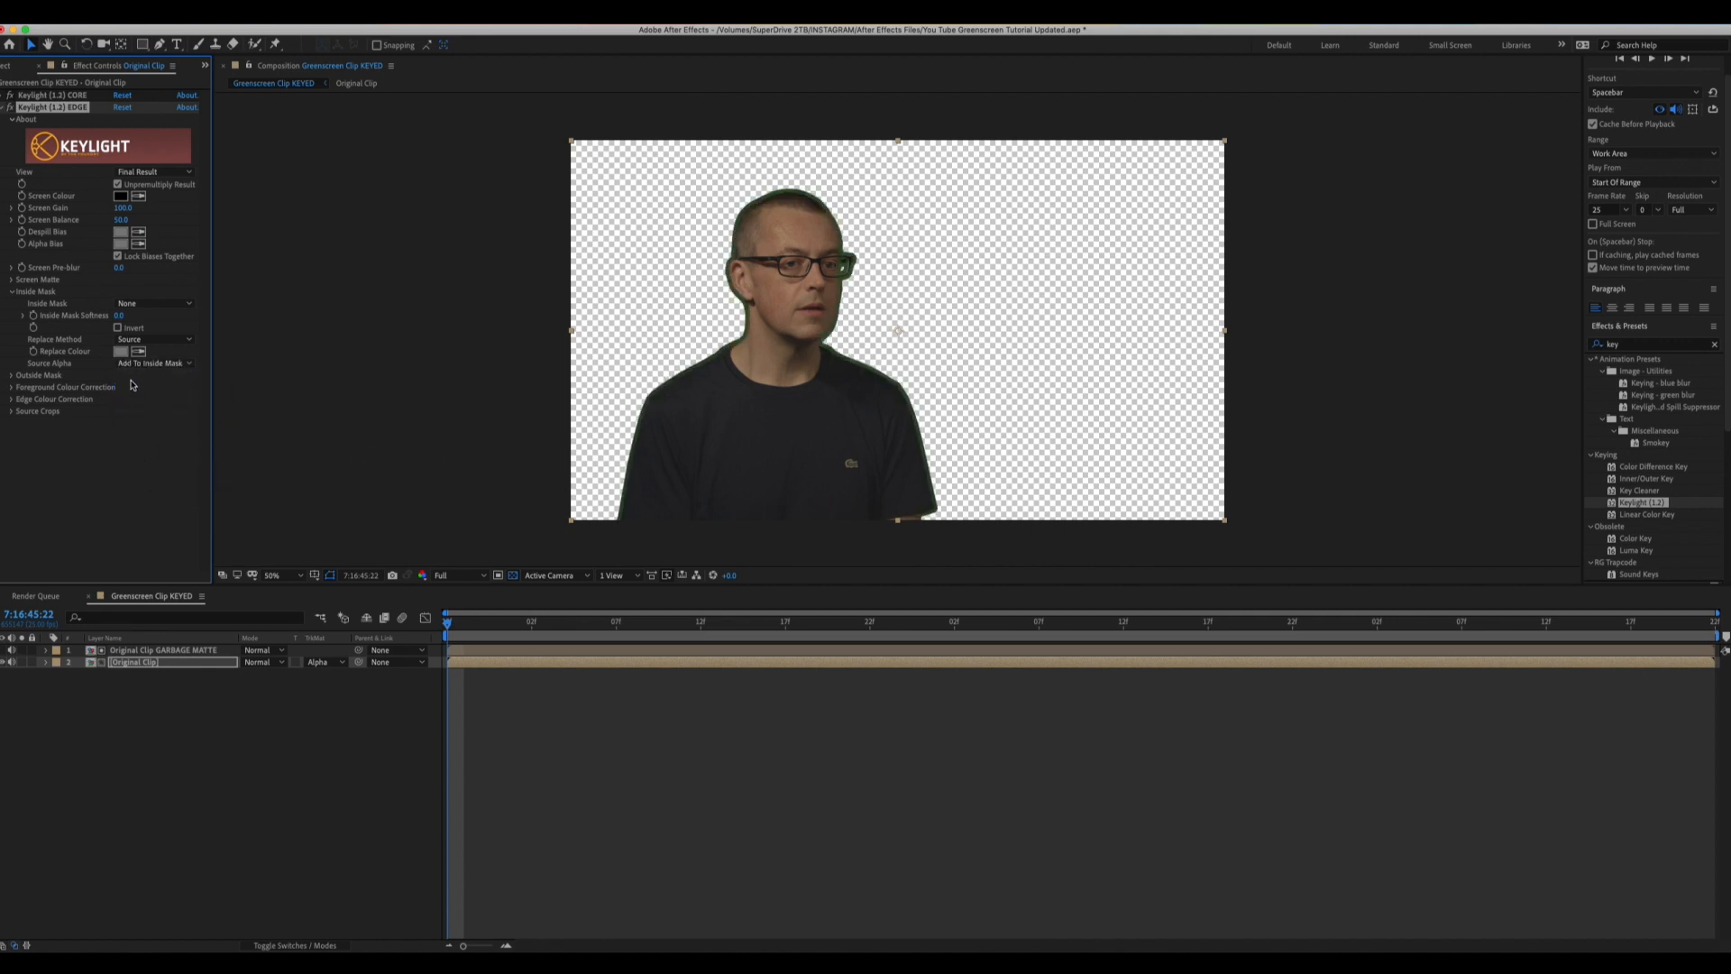
# Sample the green fringe beside the man's glasses as the EDGE effect's Screen Colour and set its View to Screen Matte
pyautogui.click(138, 195)
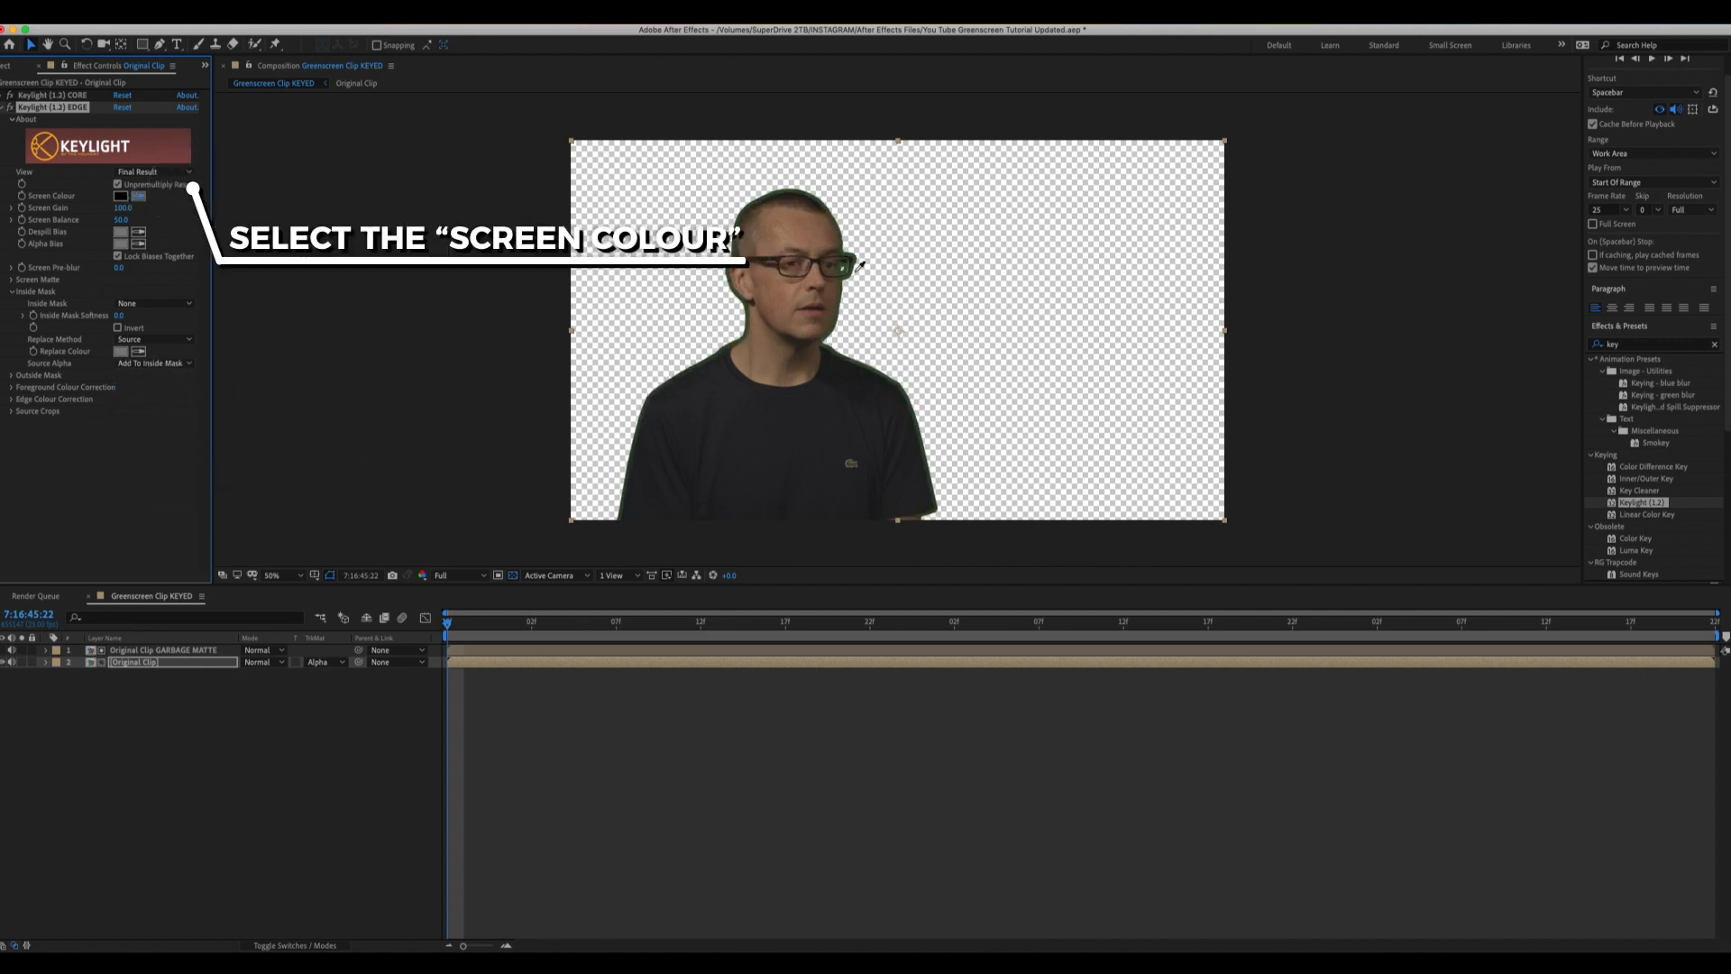
pyautogui.click(837, 282)
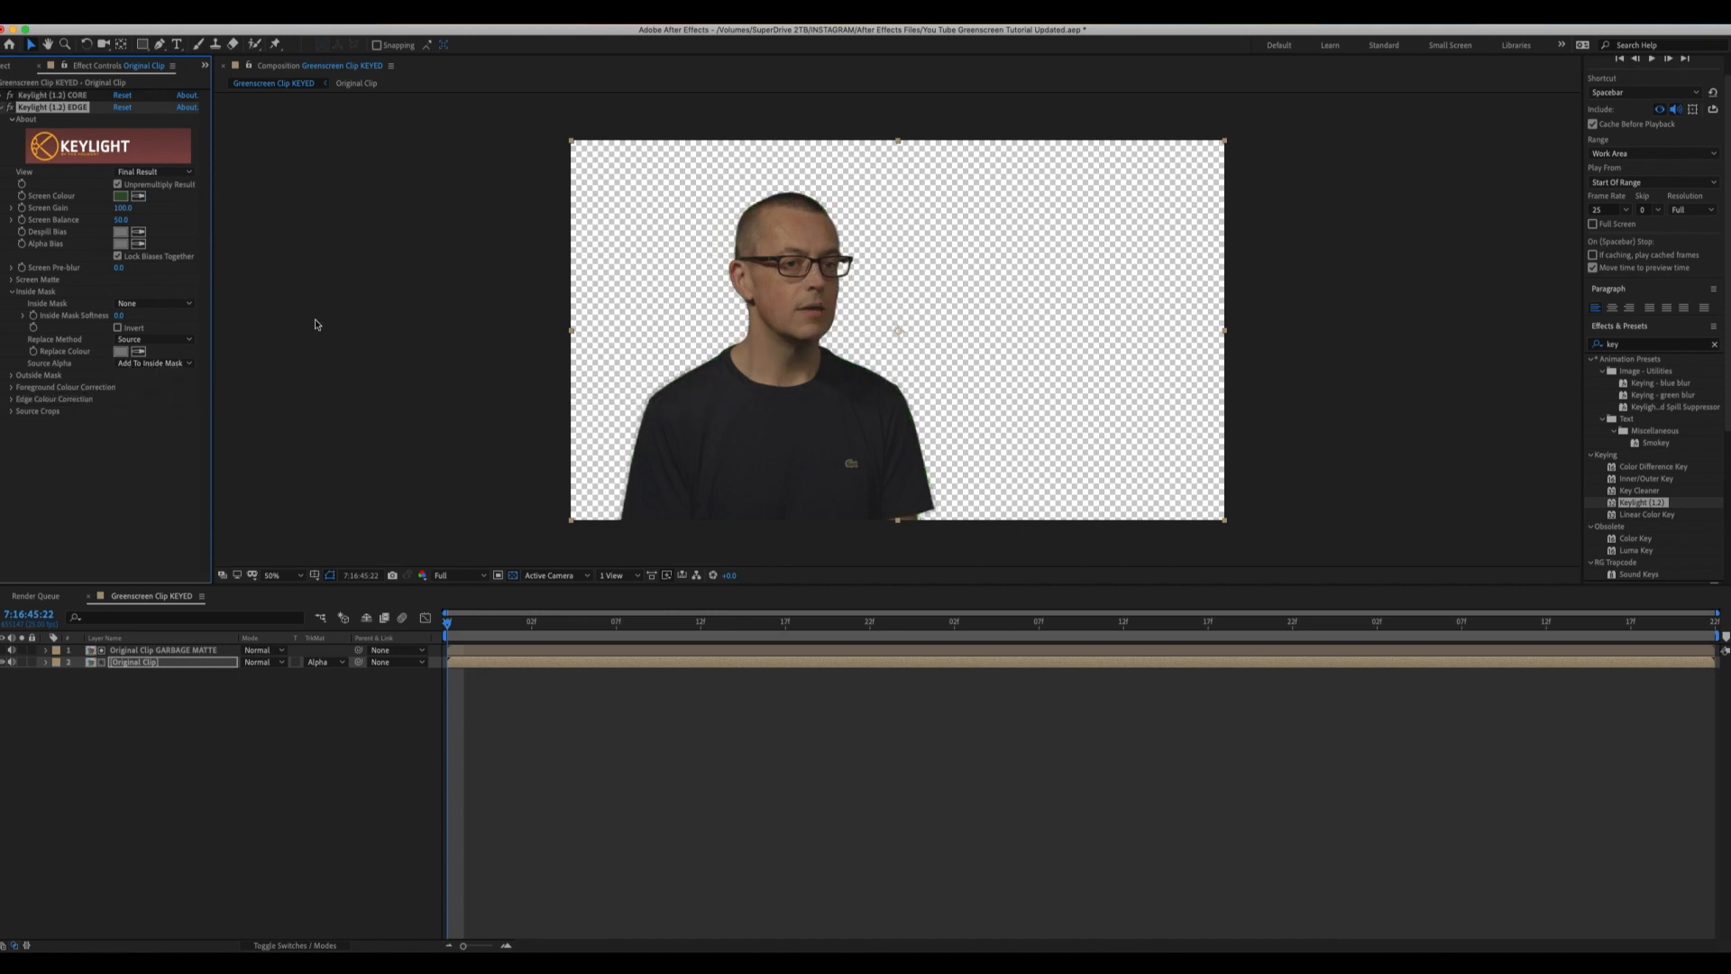
pyautogui.click(152, 171)
pyautogui.click(139, 243)
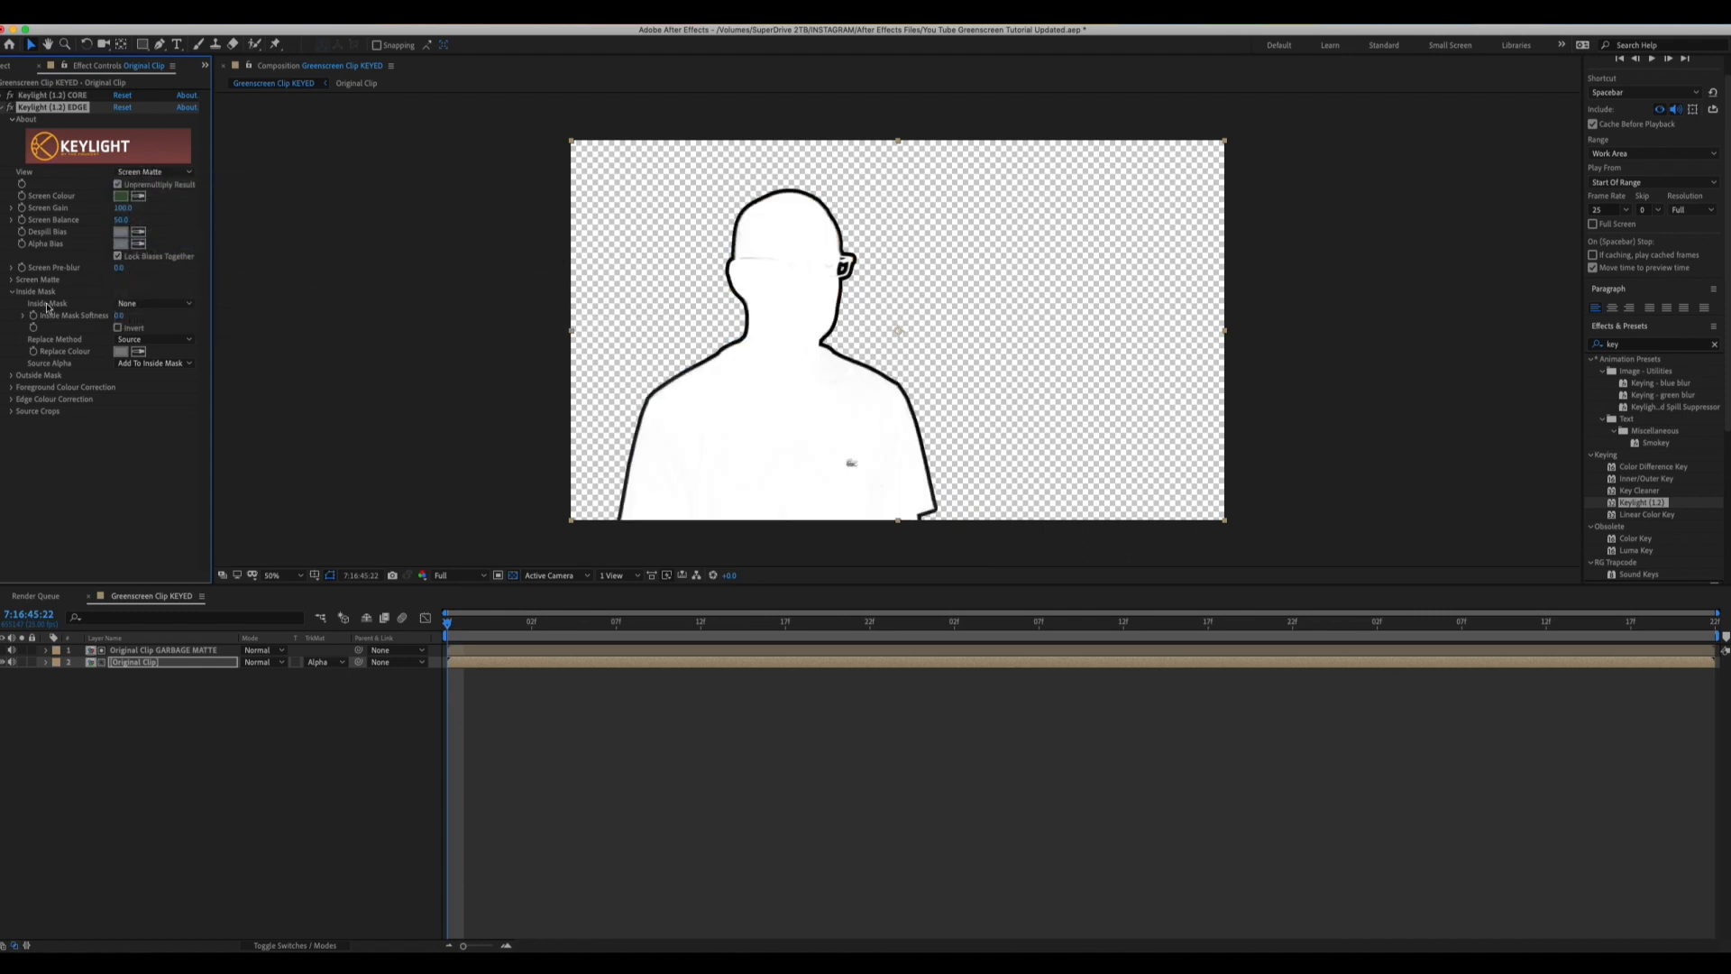
# Set the EDGE effect's Clip Black to 15 and return its View to Final Result
pyautogui.click(11, 280)
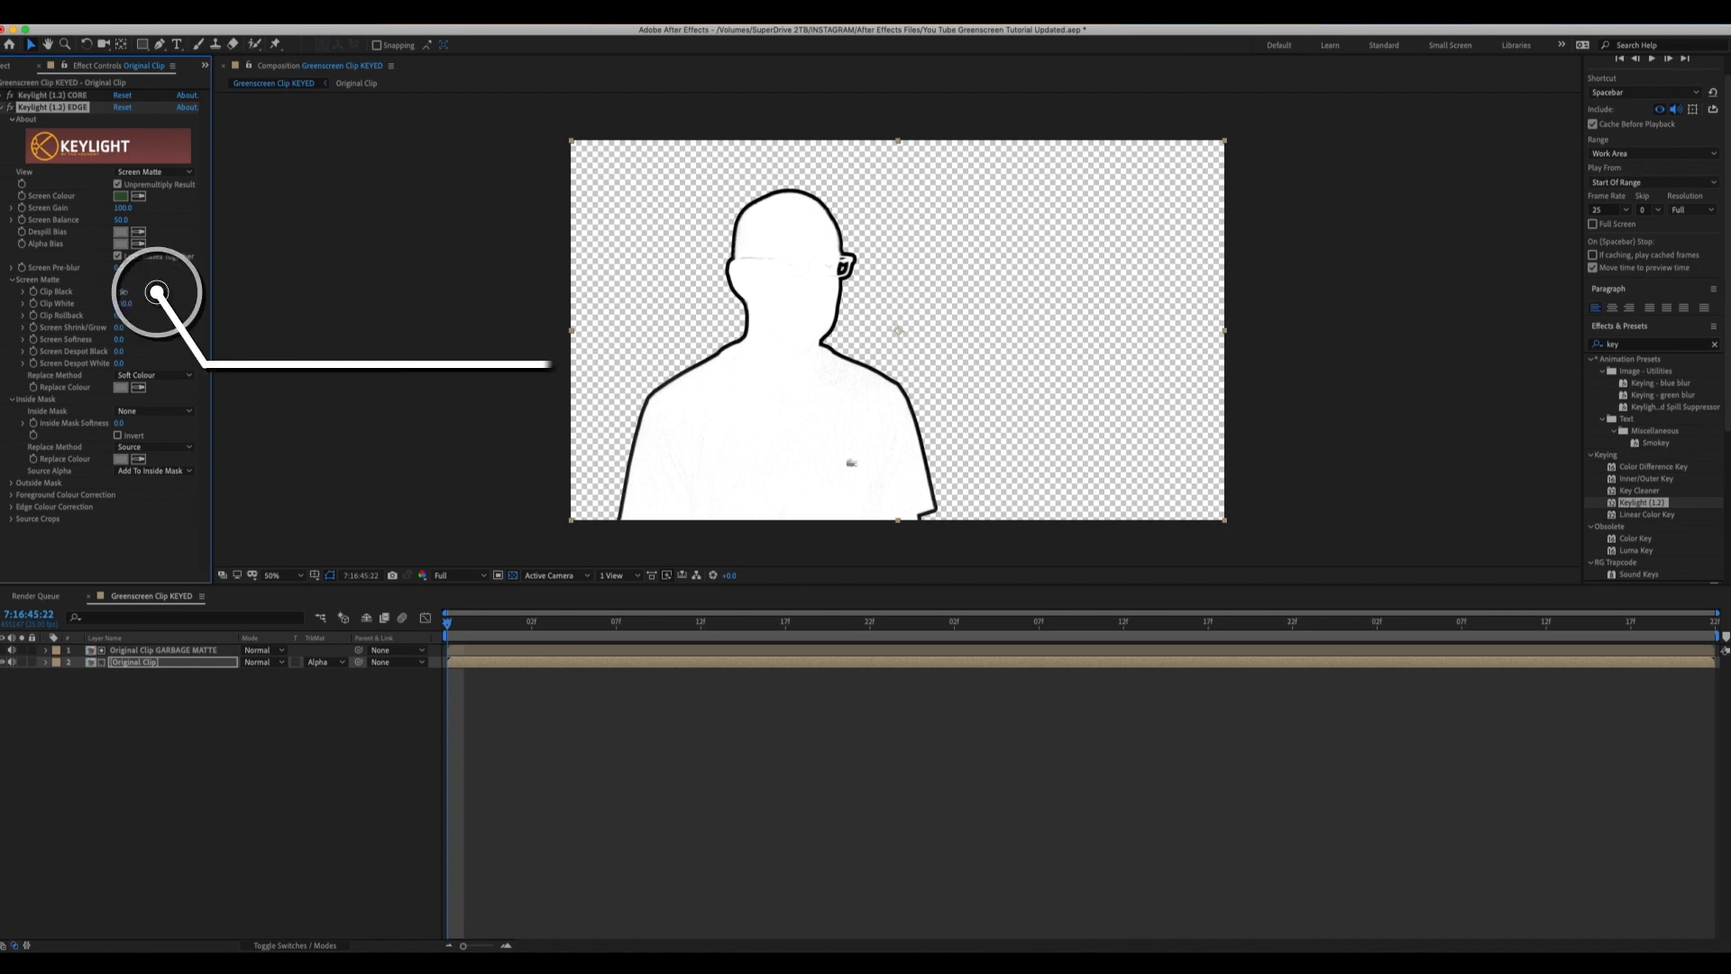
pyautogui.moveTo(120, 292); pyautogui.dragTo(129, 291)
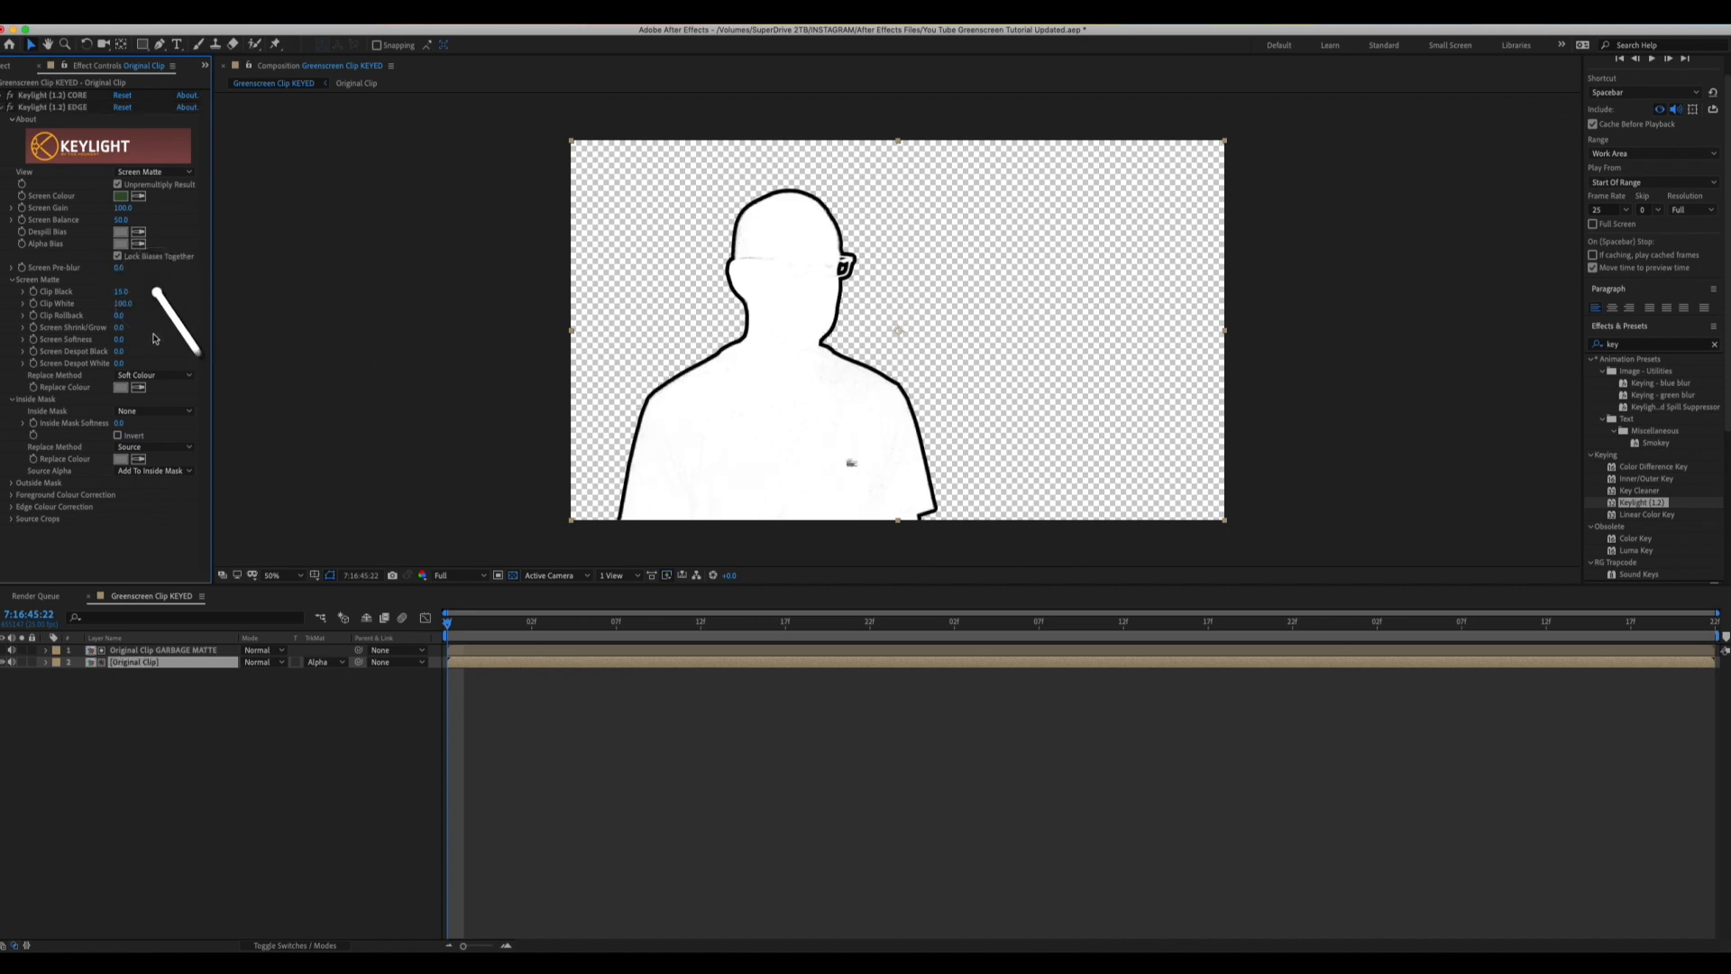
pyautogui.click(142, 172)
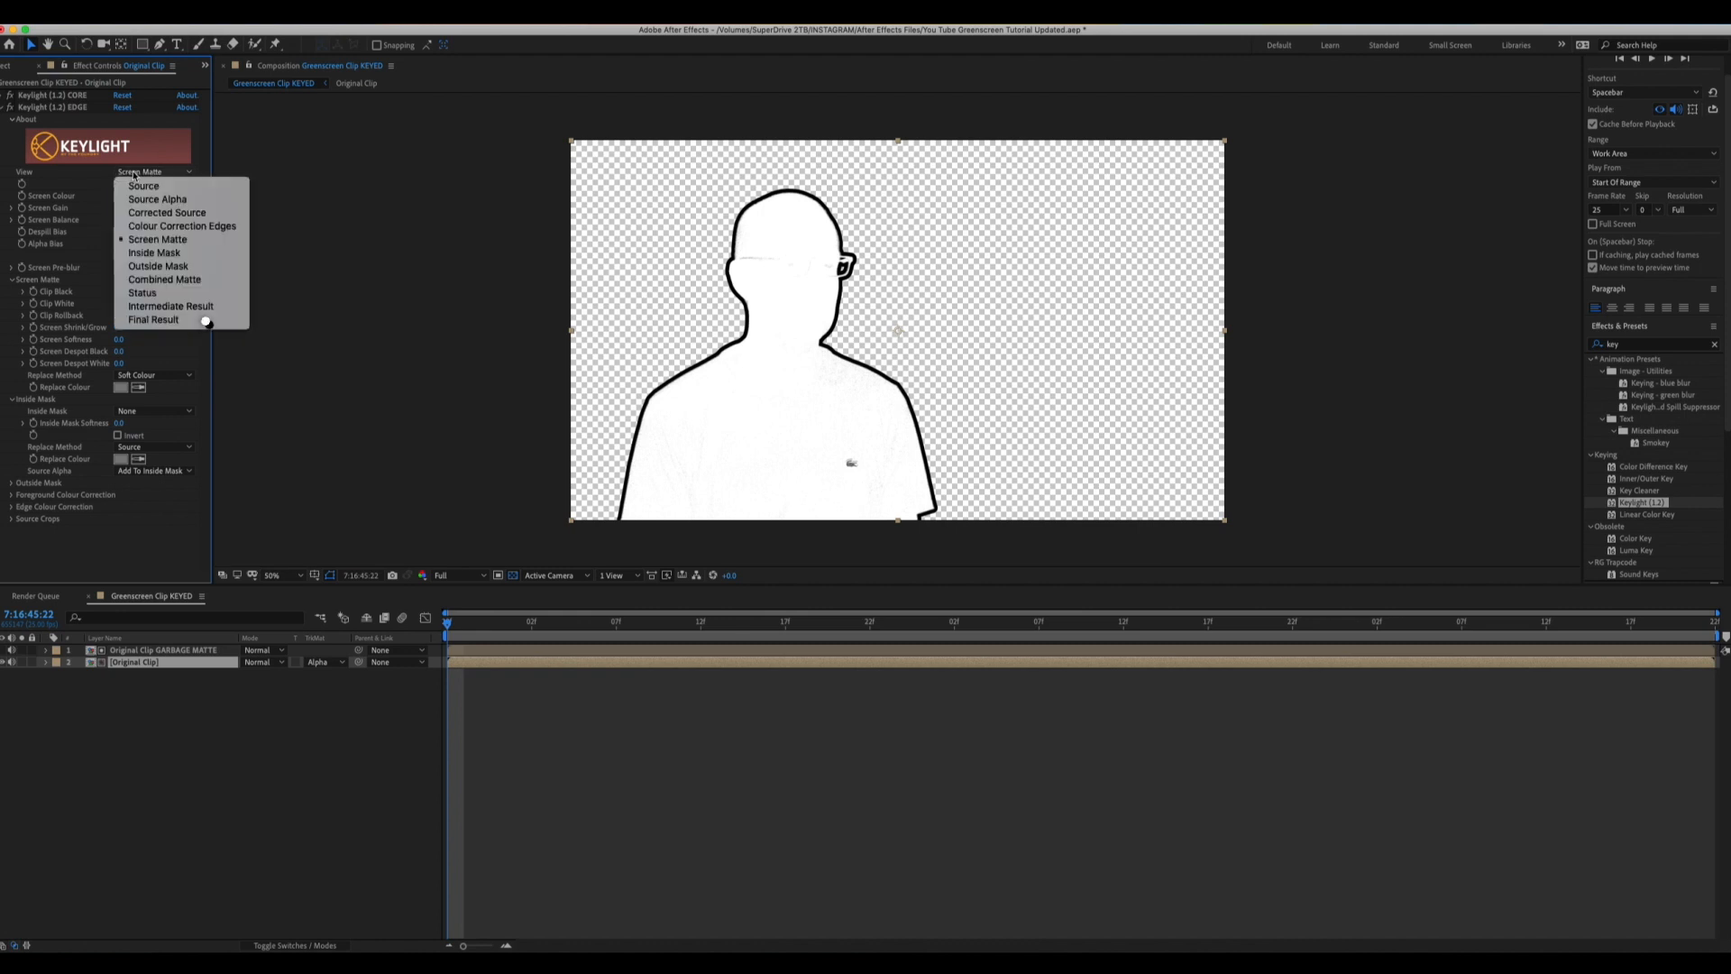
pyautogui.click(162, 321)
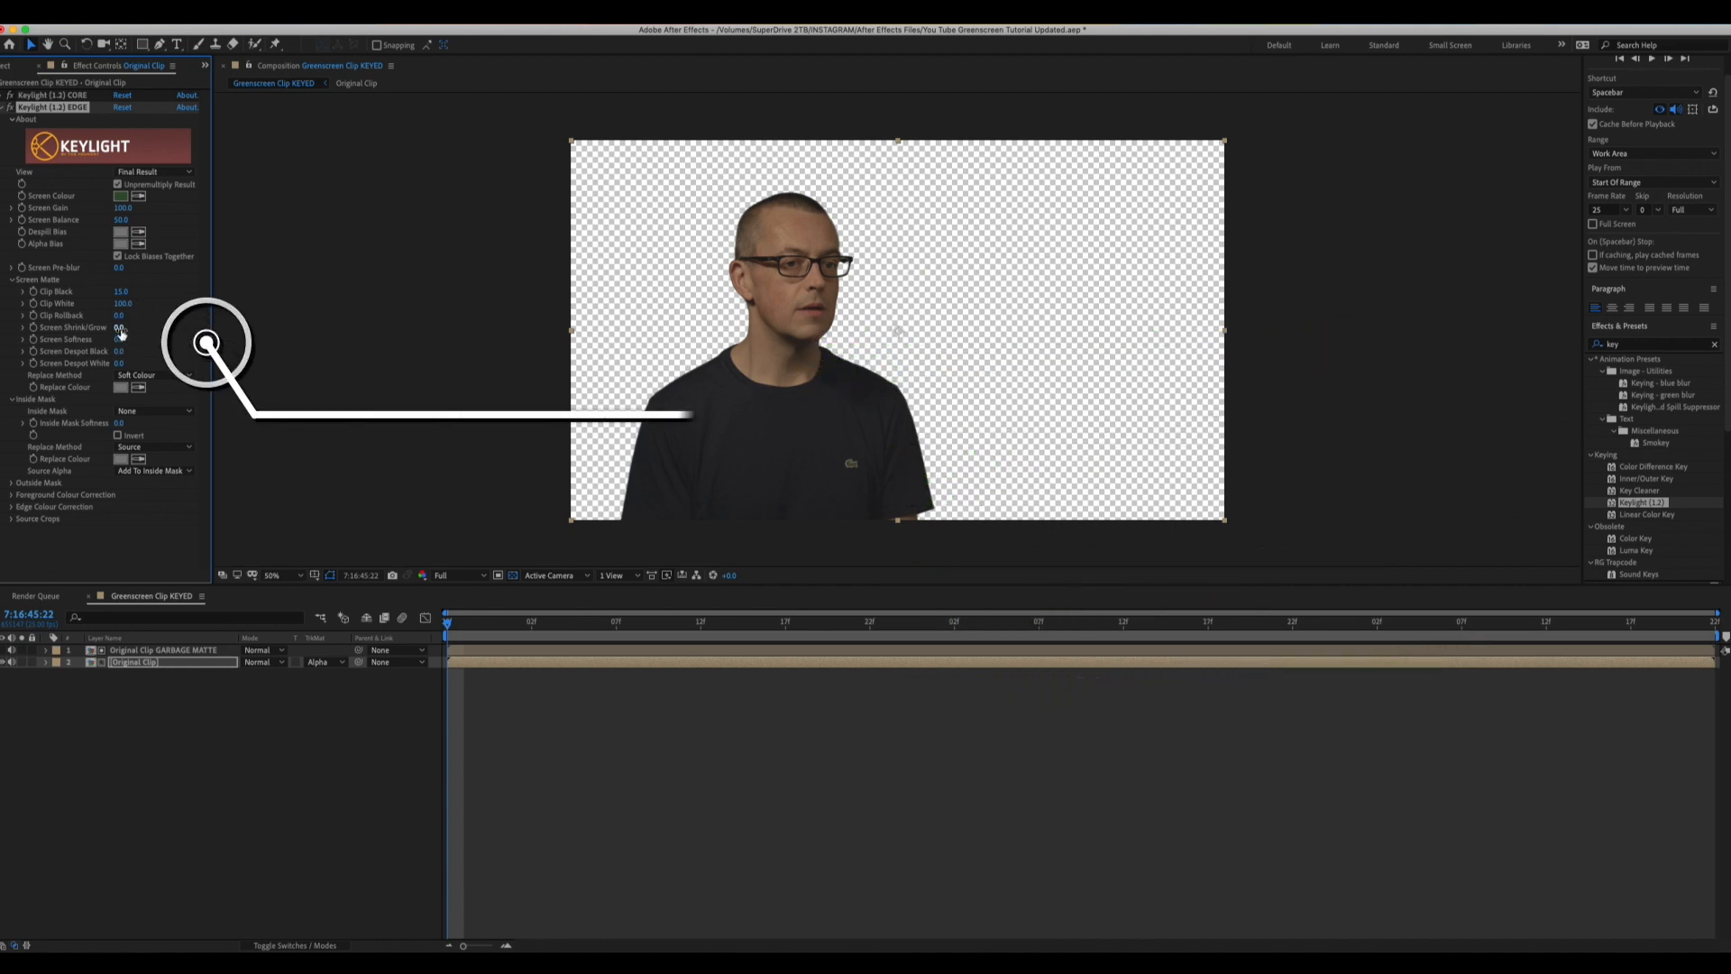
# Set the EDGE effect's Screen Shrink/Grow to -1 and Screen Softness to 1
pyautogui.click(120, 329)
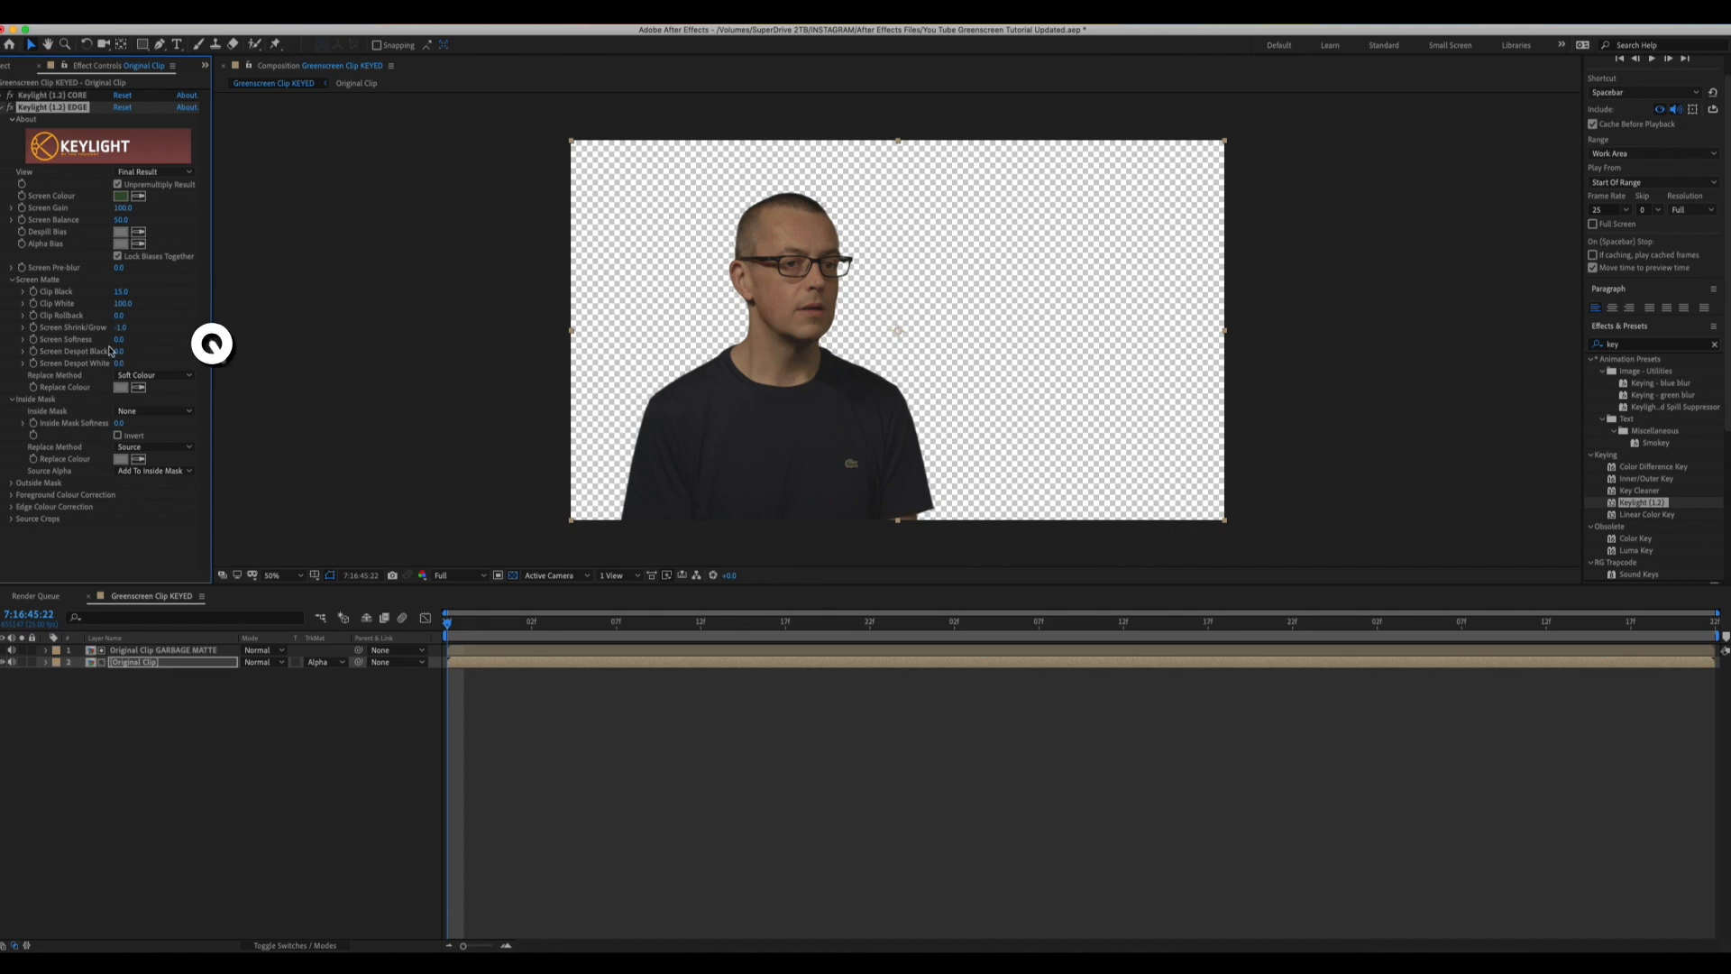
pyautogui.click(119, 340)
pyautogui.press('Return')
# Go to the raised-hand frame at 7:16:47:19 and apply the Advanced Spill Suppressor effect to the Original Clip layer
pyautogui.moveTo(472, 629); pyautogui.dragTo(1239, 649)
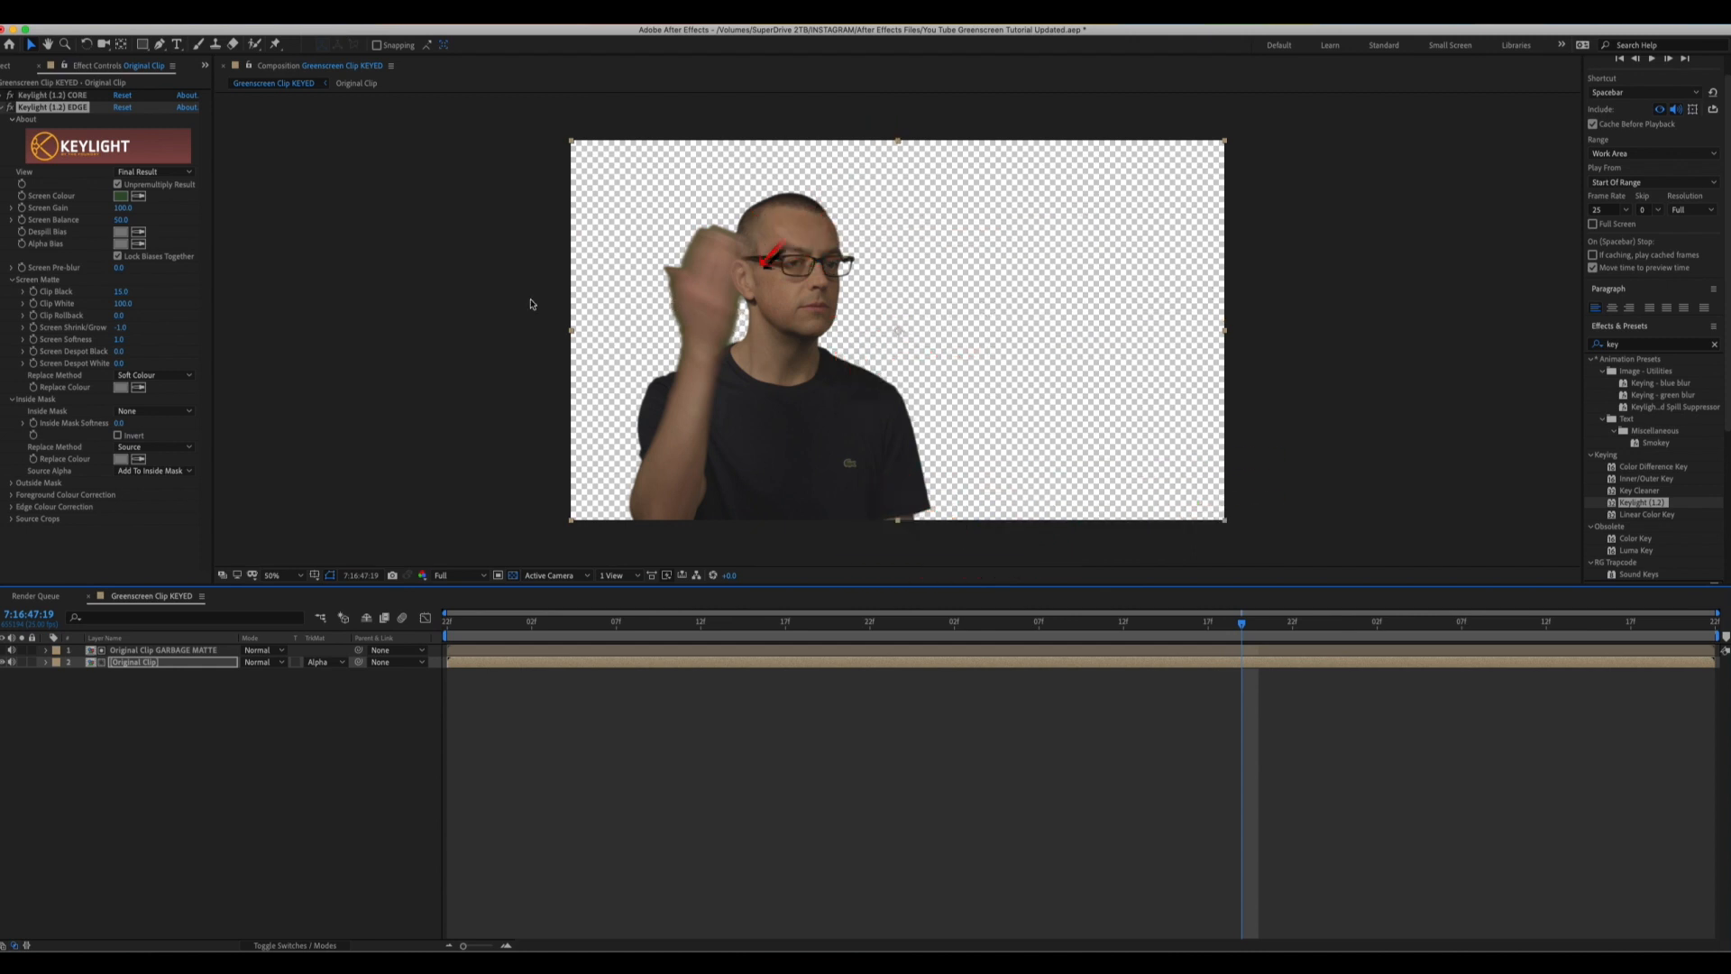
pyautogui.click(6, 108)
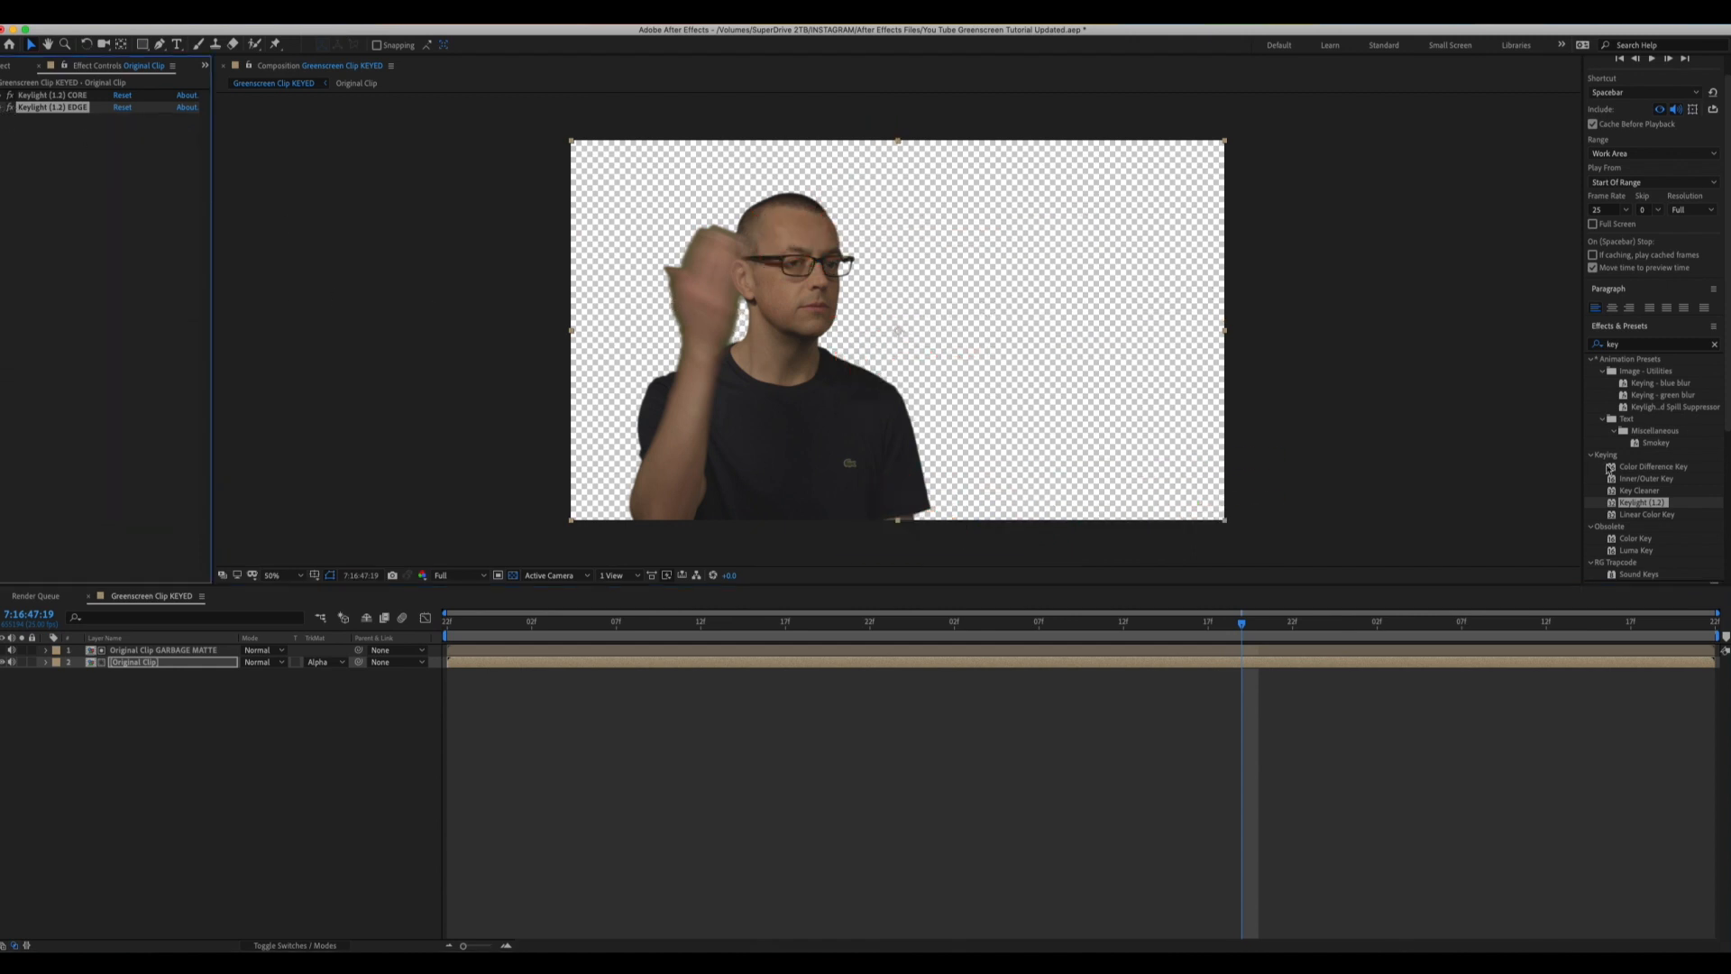
pyautogui.click(1637, 348)
pyautogui.press('BackSpace')
pyautogui.press('BackSpace')
pyautogui.press('BackSpace')
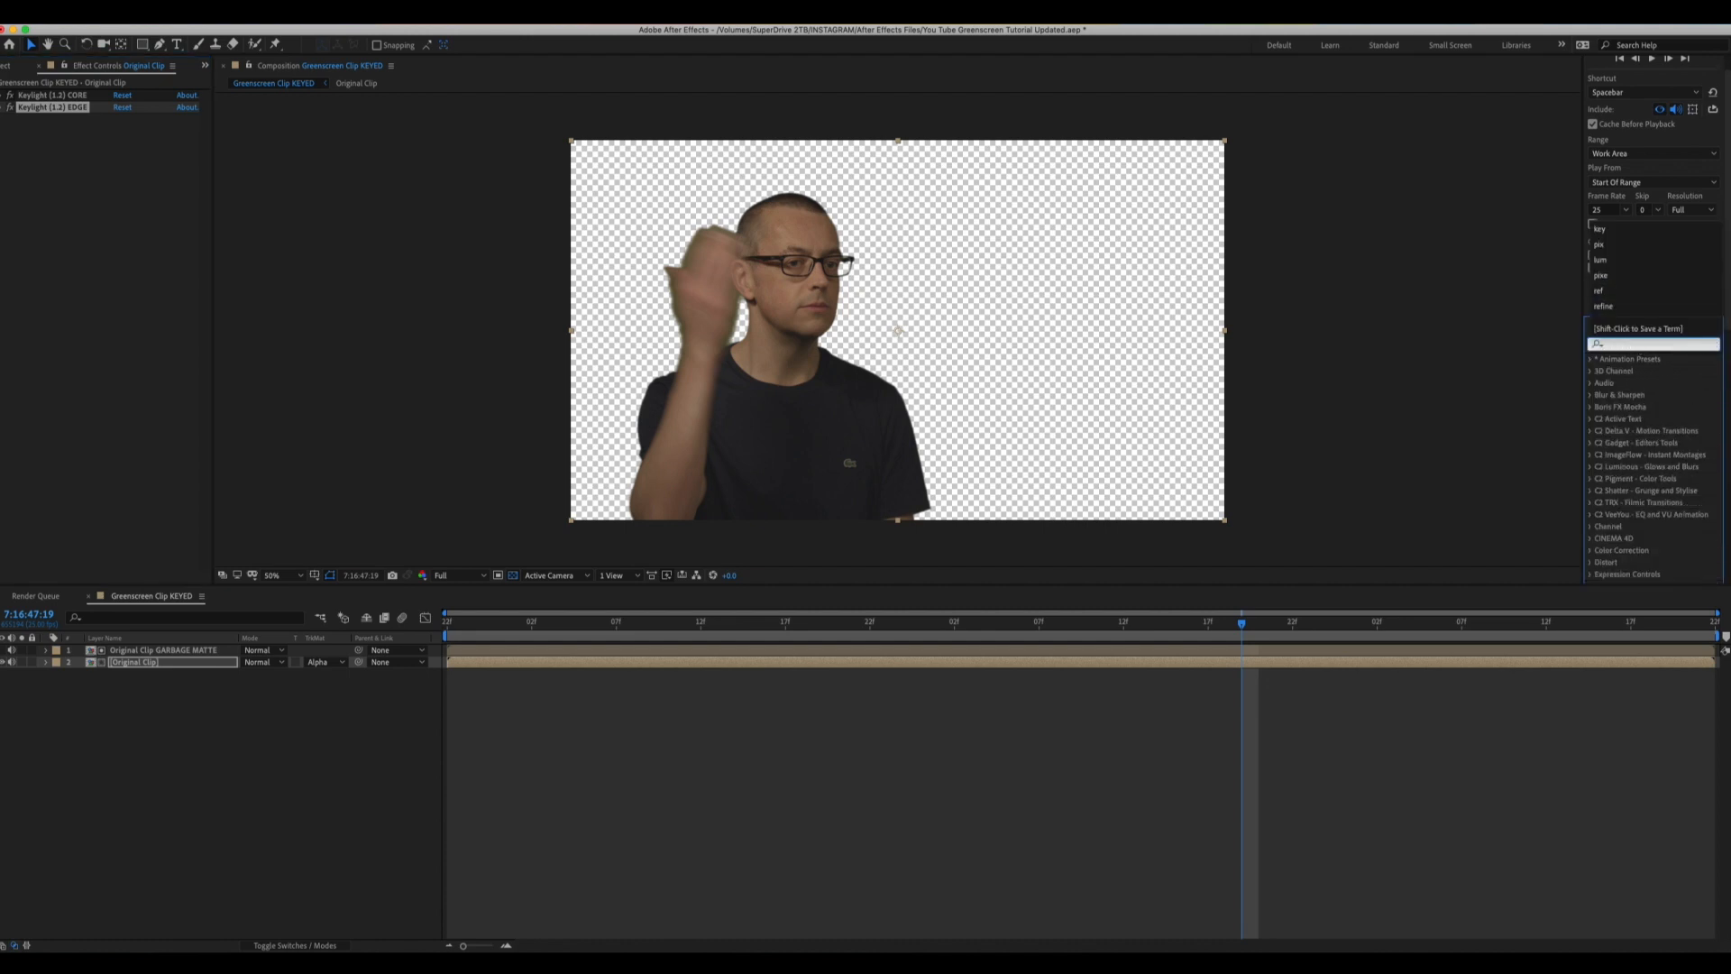
pyautogui.write('adv')
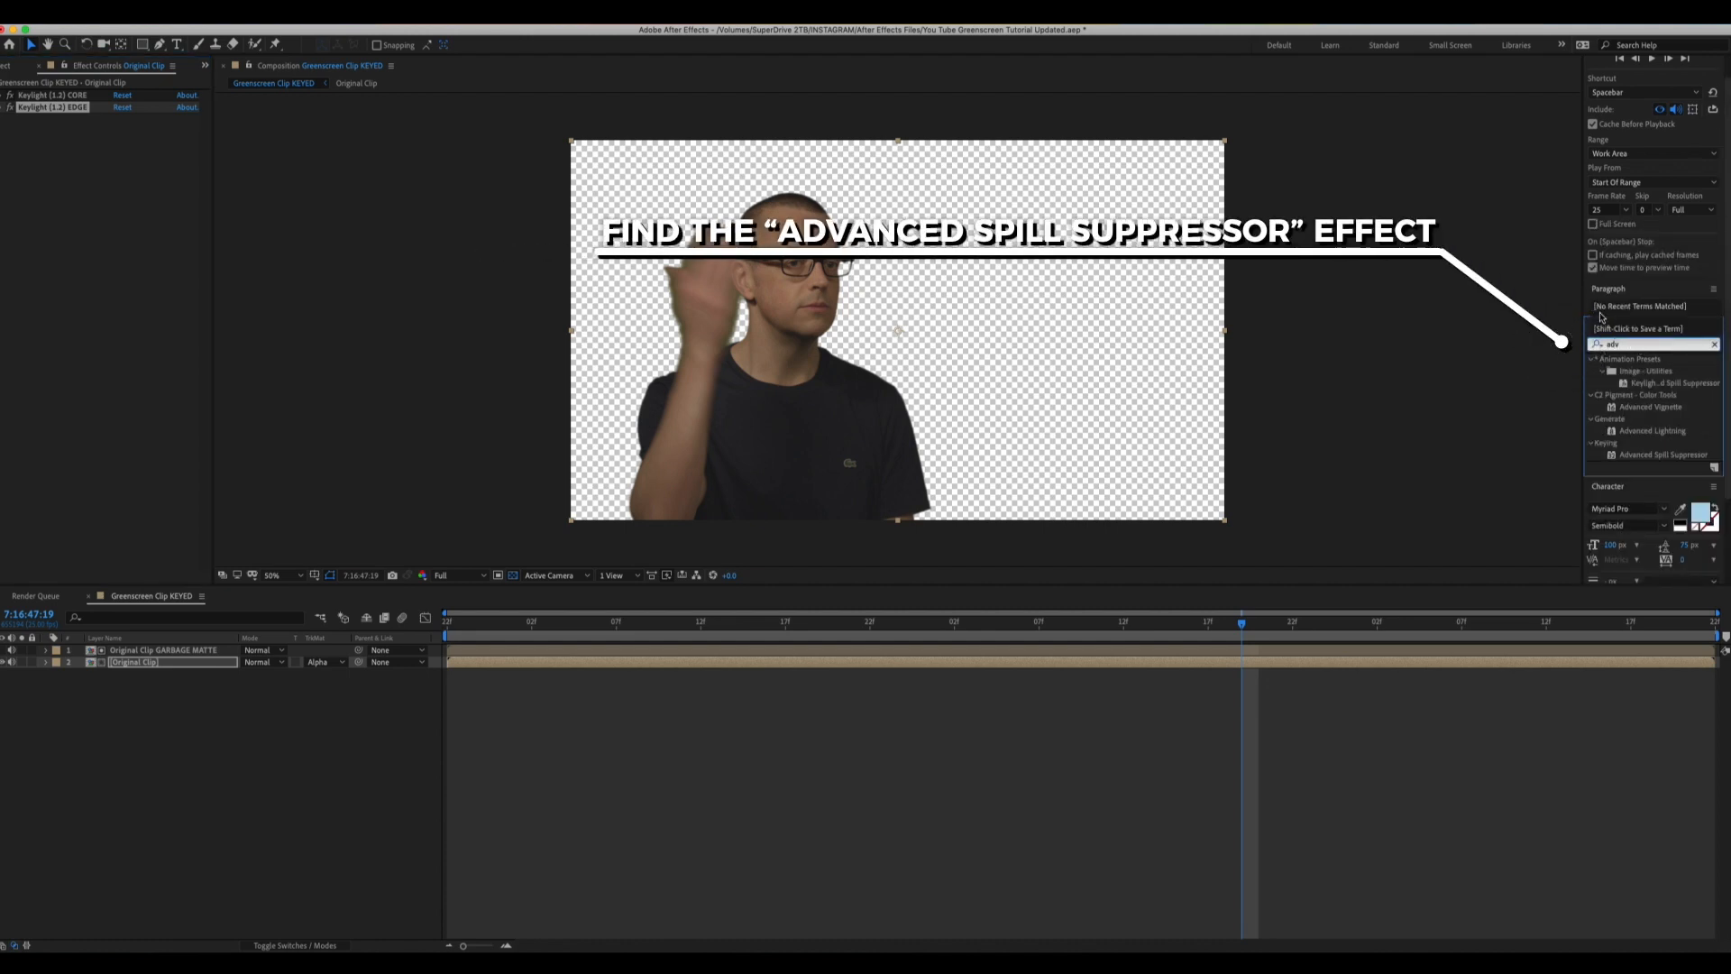
pyautogui.click(1638, 455)
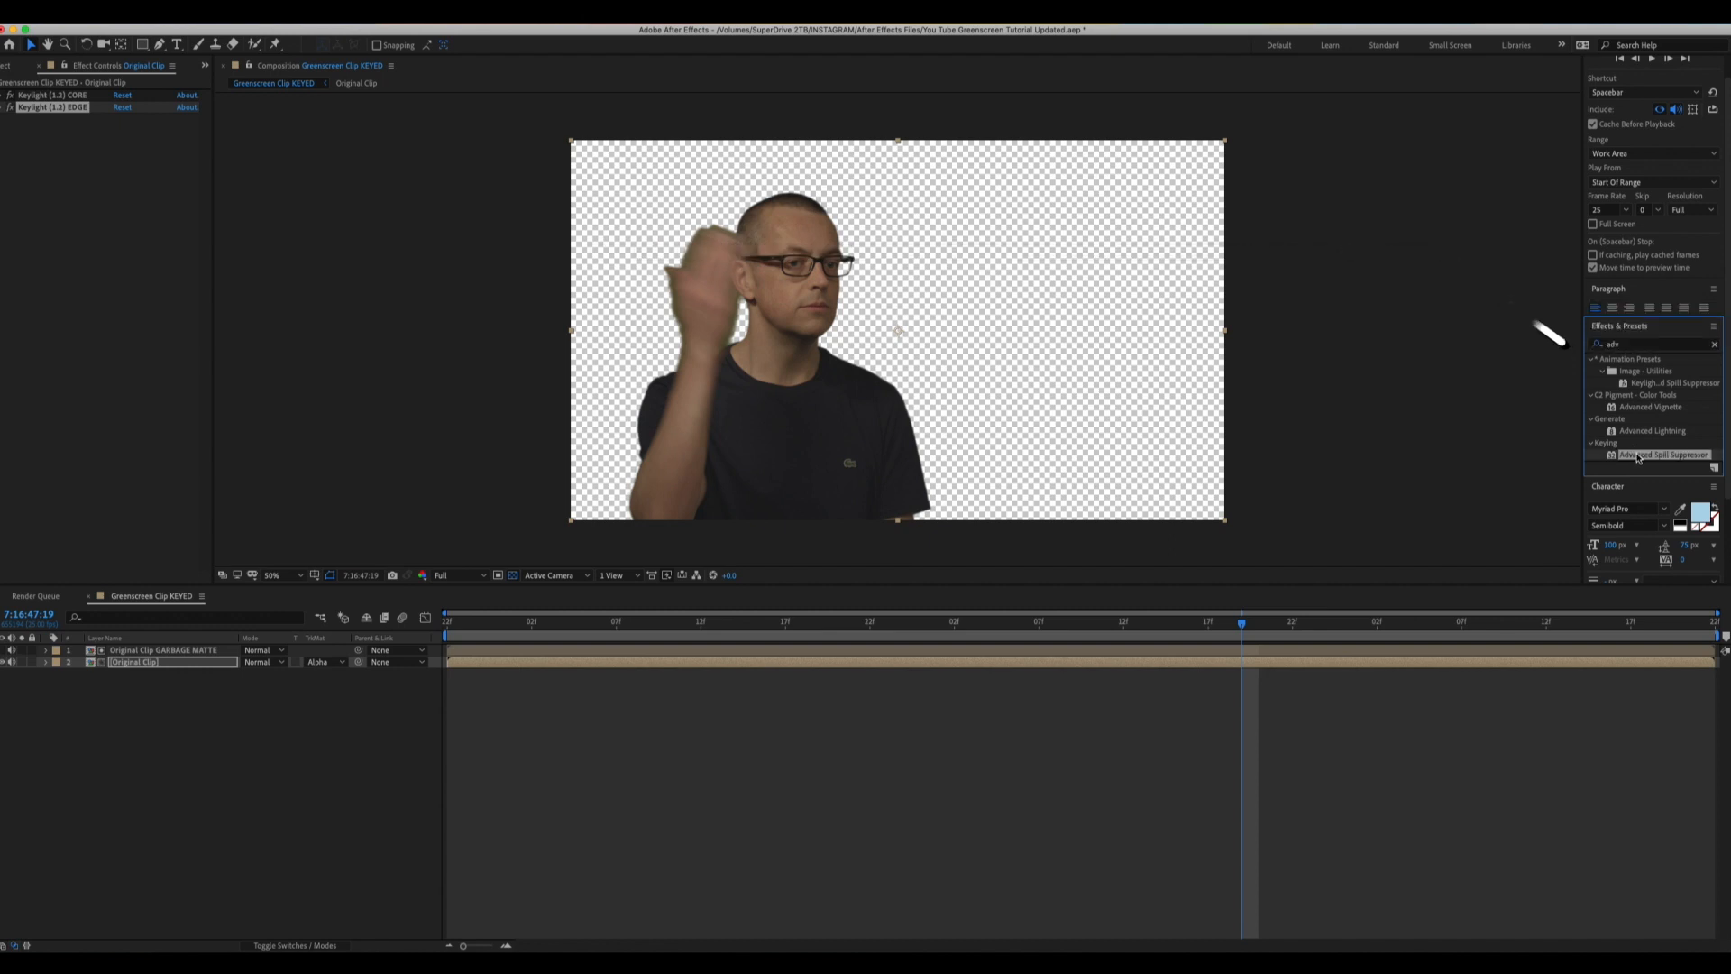
pyautogui.moveTo(1503, 545); pyautogui.dragTo(135, 666)
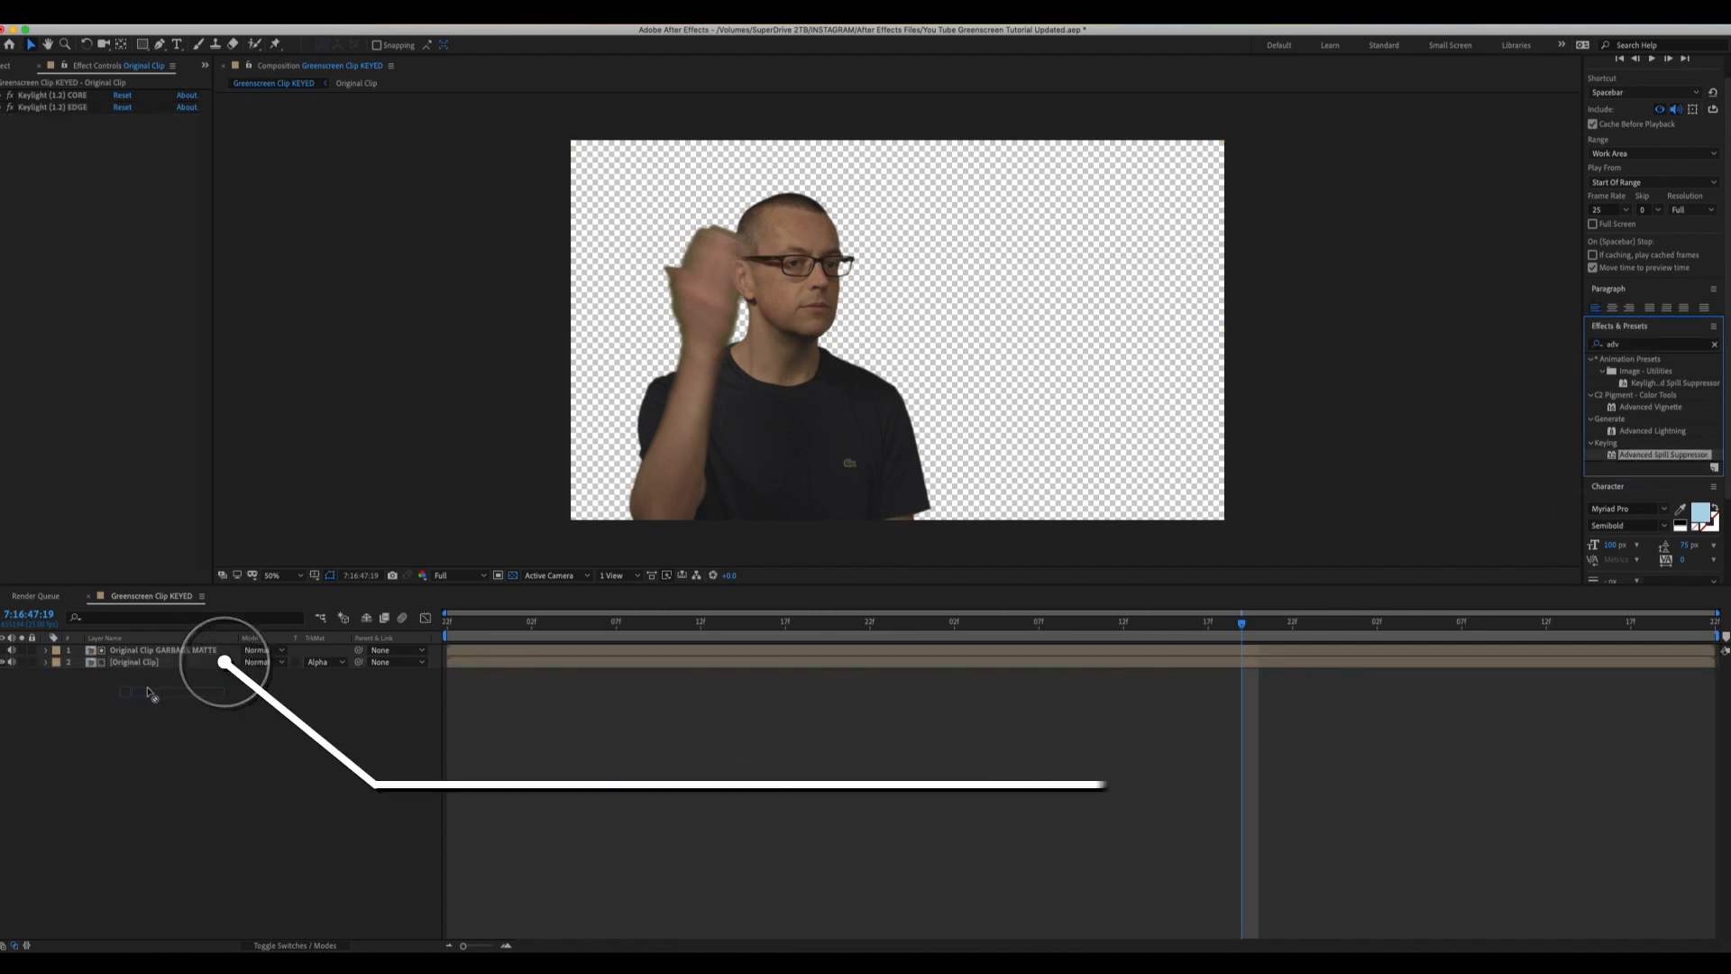
# Set the Advanced Spill Suppressor's Method to Ultra and sample the greenscreen's green as its Key Color
pyautogui.click(3, 107)
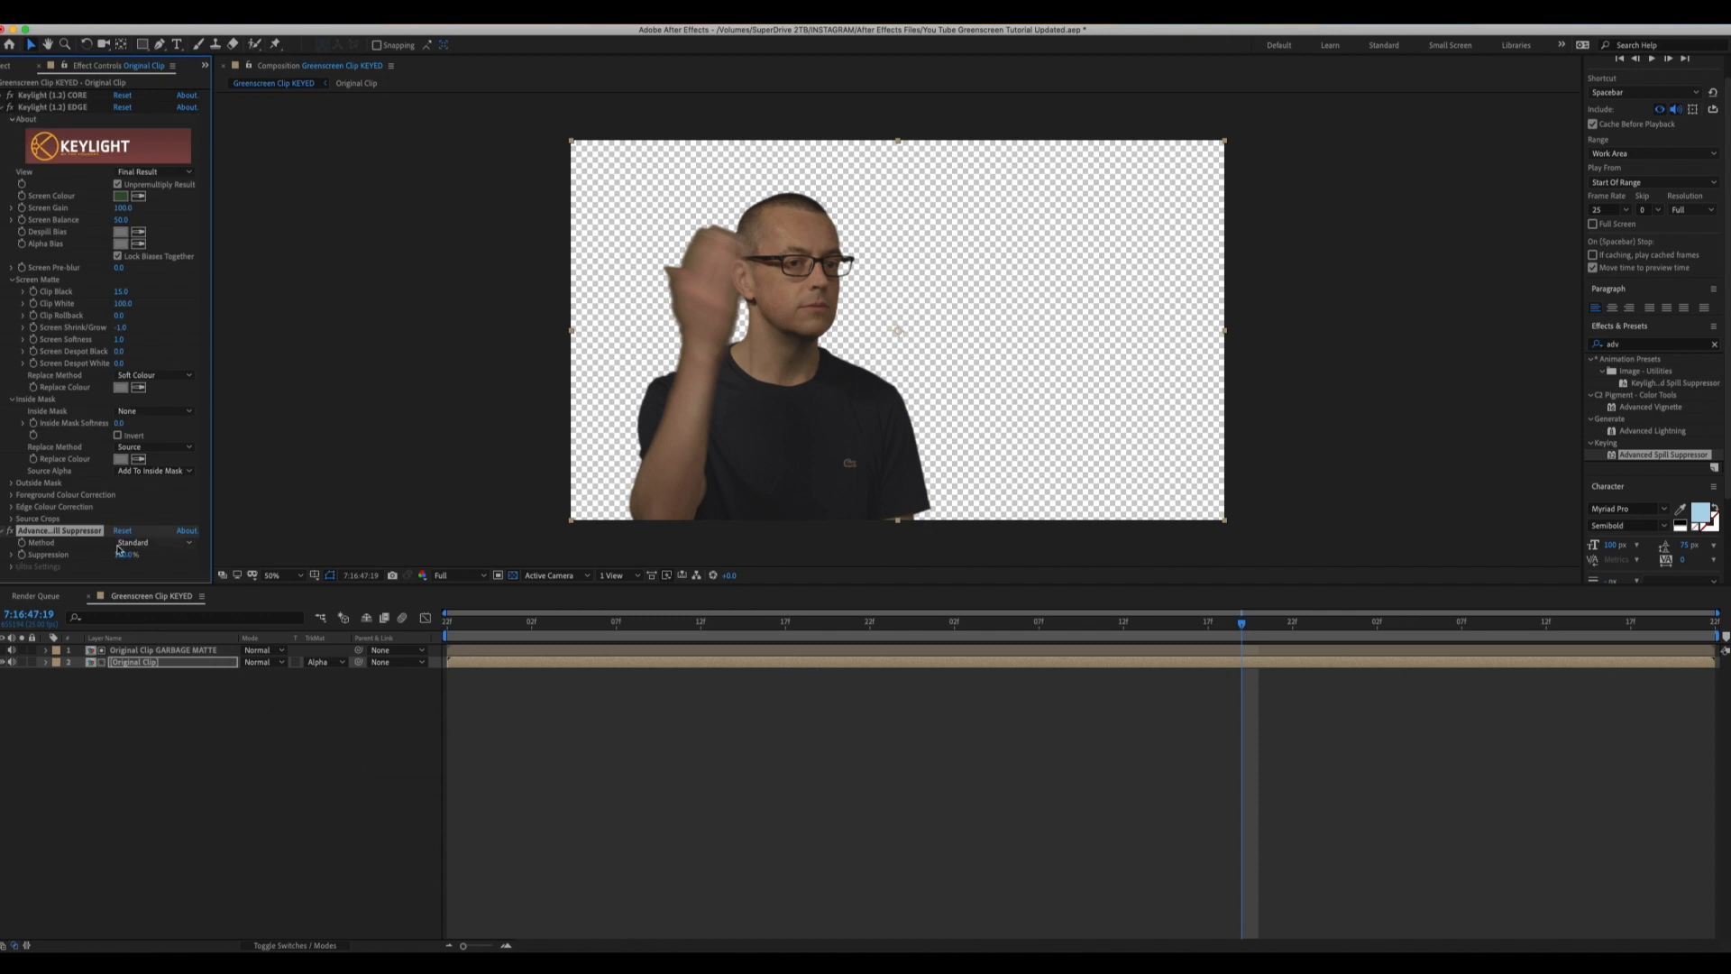
pyautogui.click(144, 543)
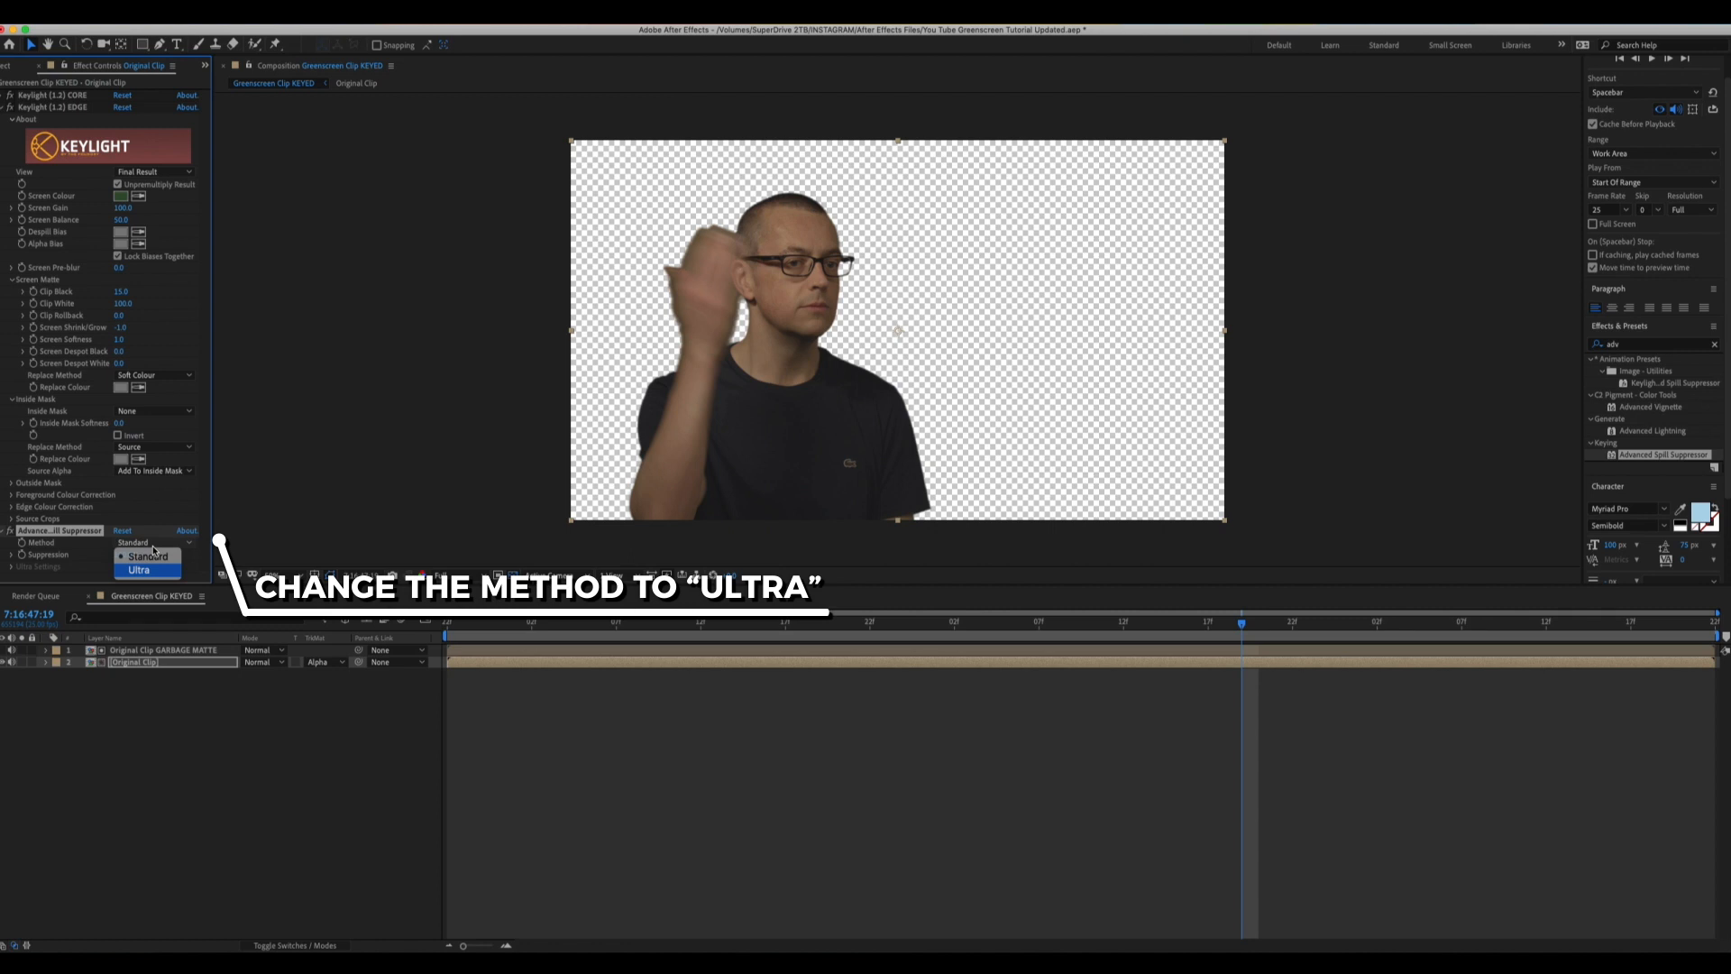
pyautogui.click(138, 570)
pyautogui.scroll(-3, 174, 494)
pyautogui.click(138, 517)
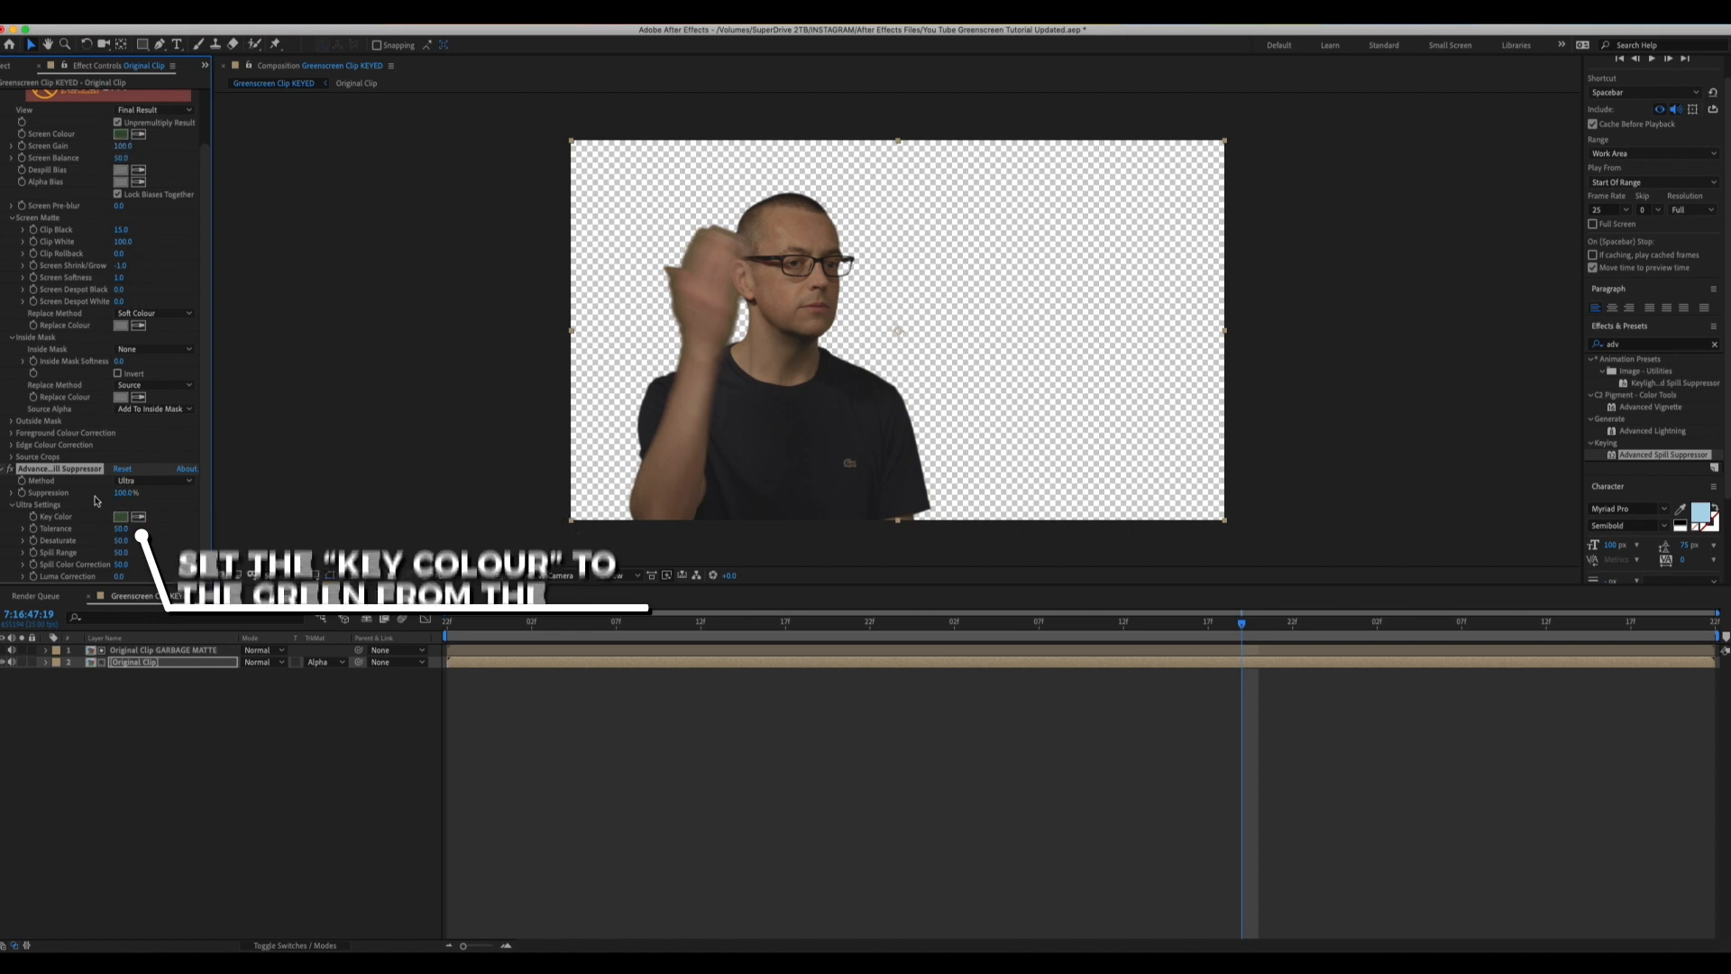
pyautogui.scroll(3, 18, 428)
pyautogui.click(8, 108)
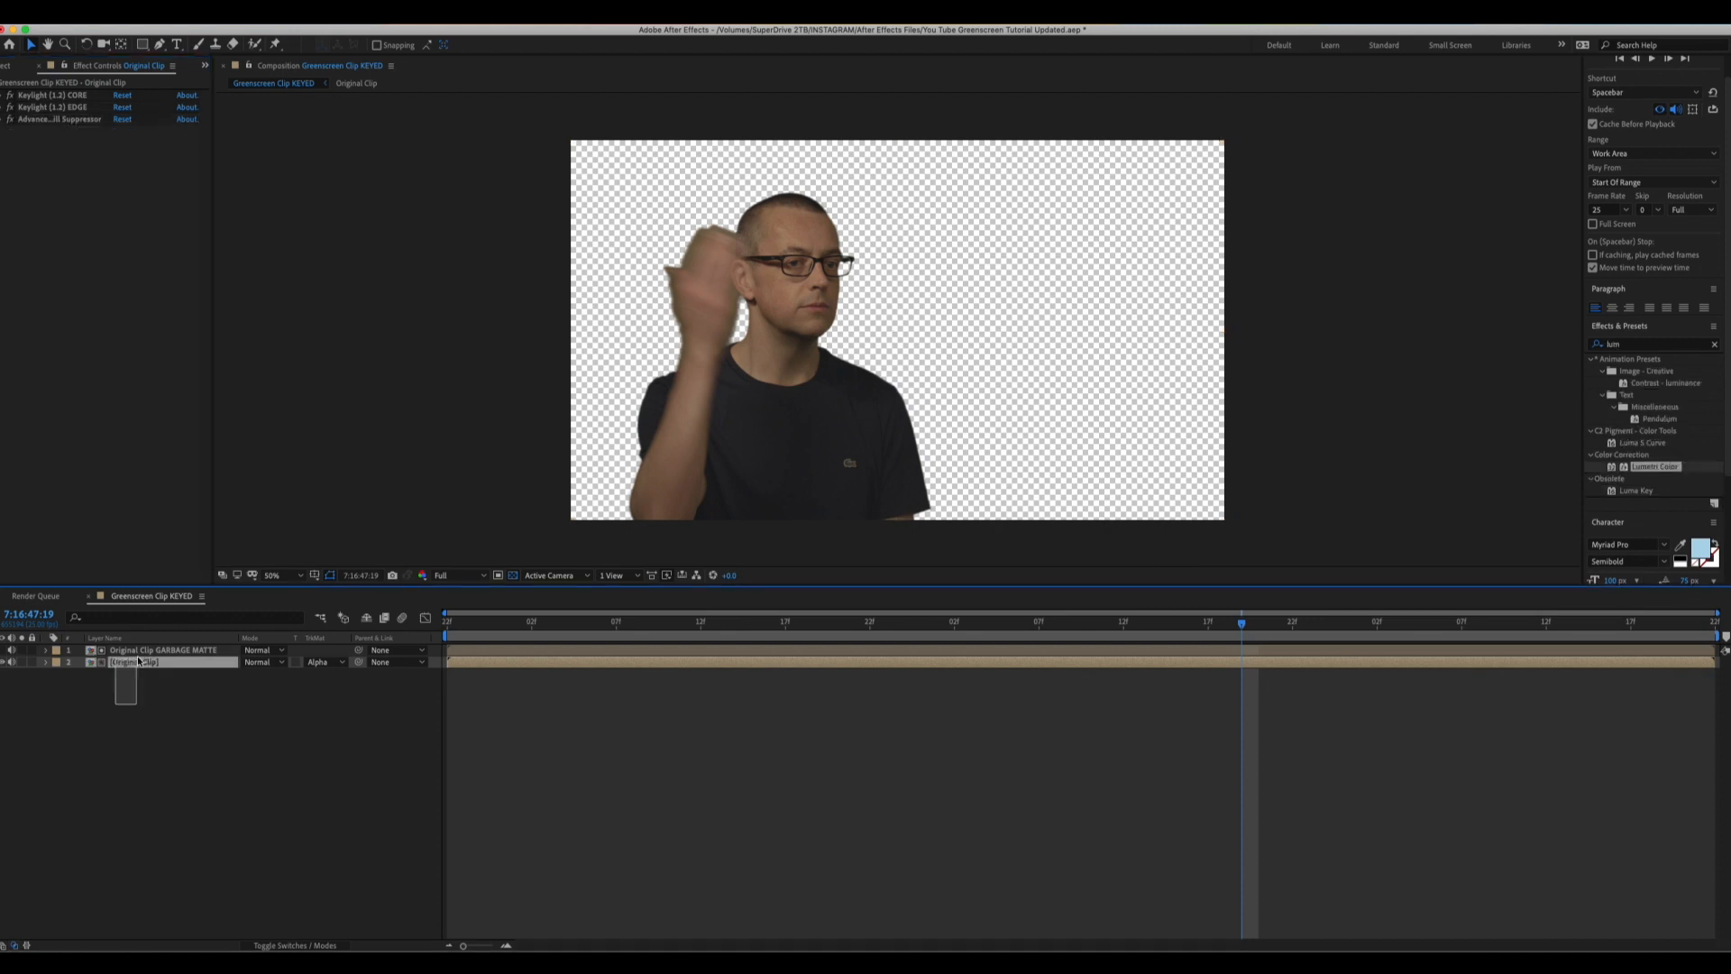
# Pre-compose the Original Clip and Original Clip GARBAGE MATTE layers into a composition named Clip with Motion Blur
pyautogui.rightClick(135, 656)
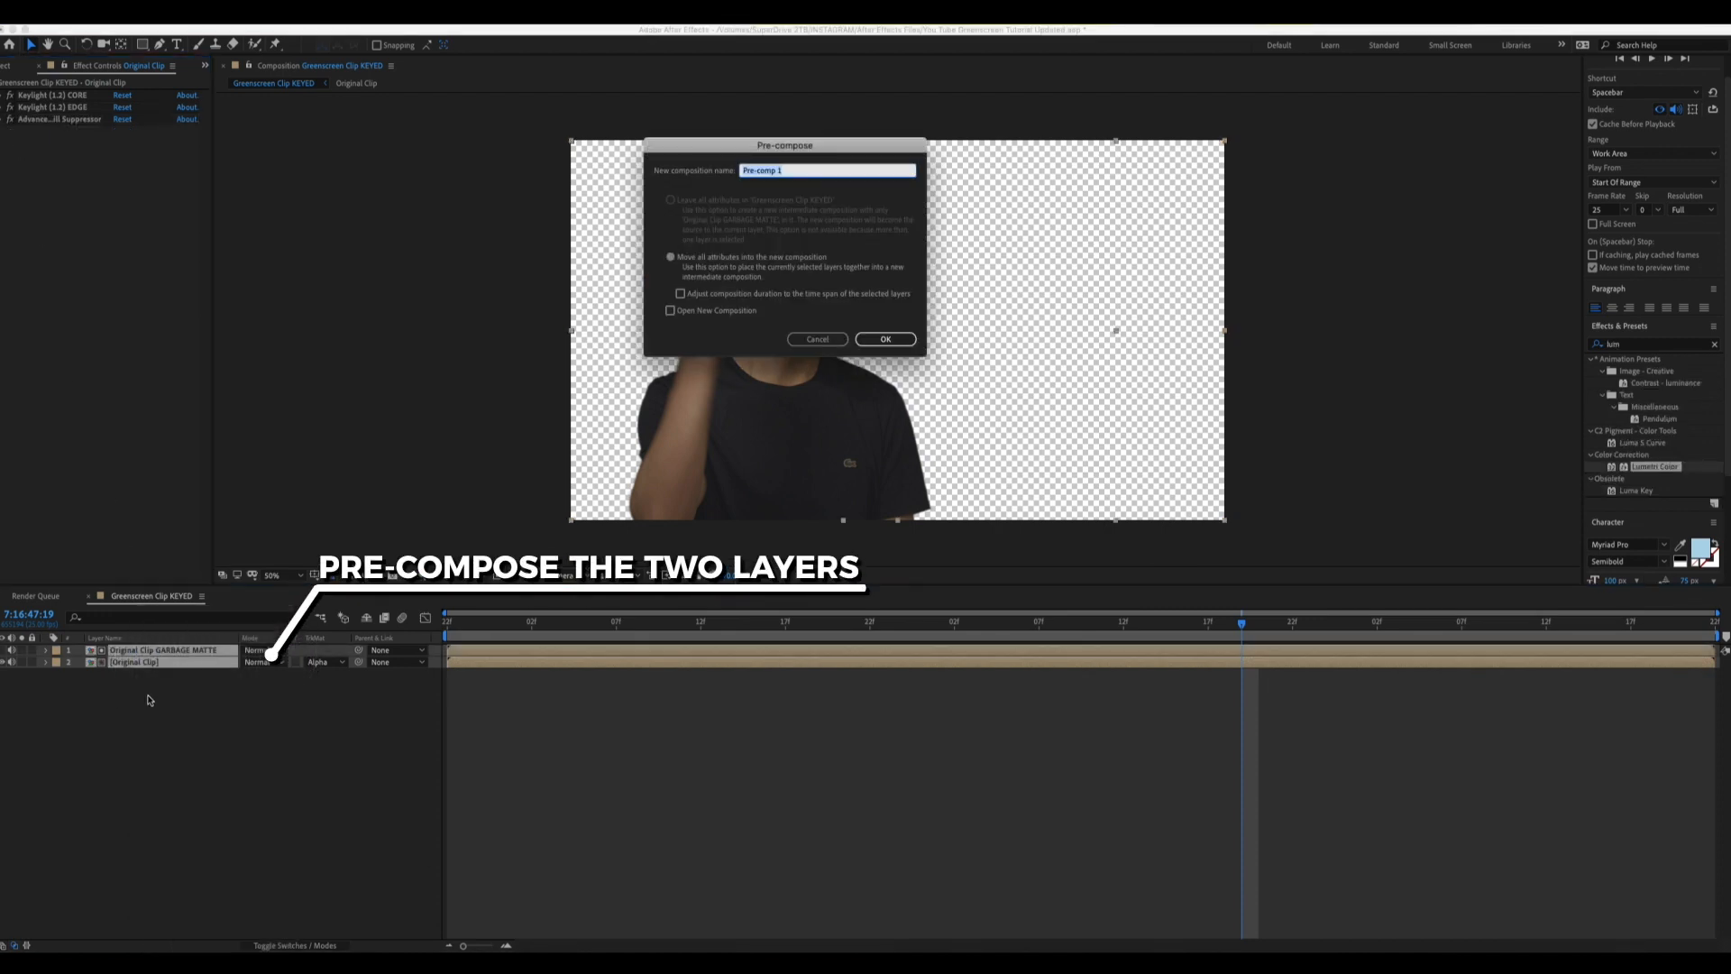
pyautogui.write('Cl')
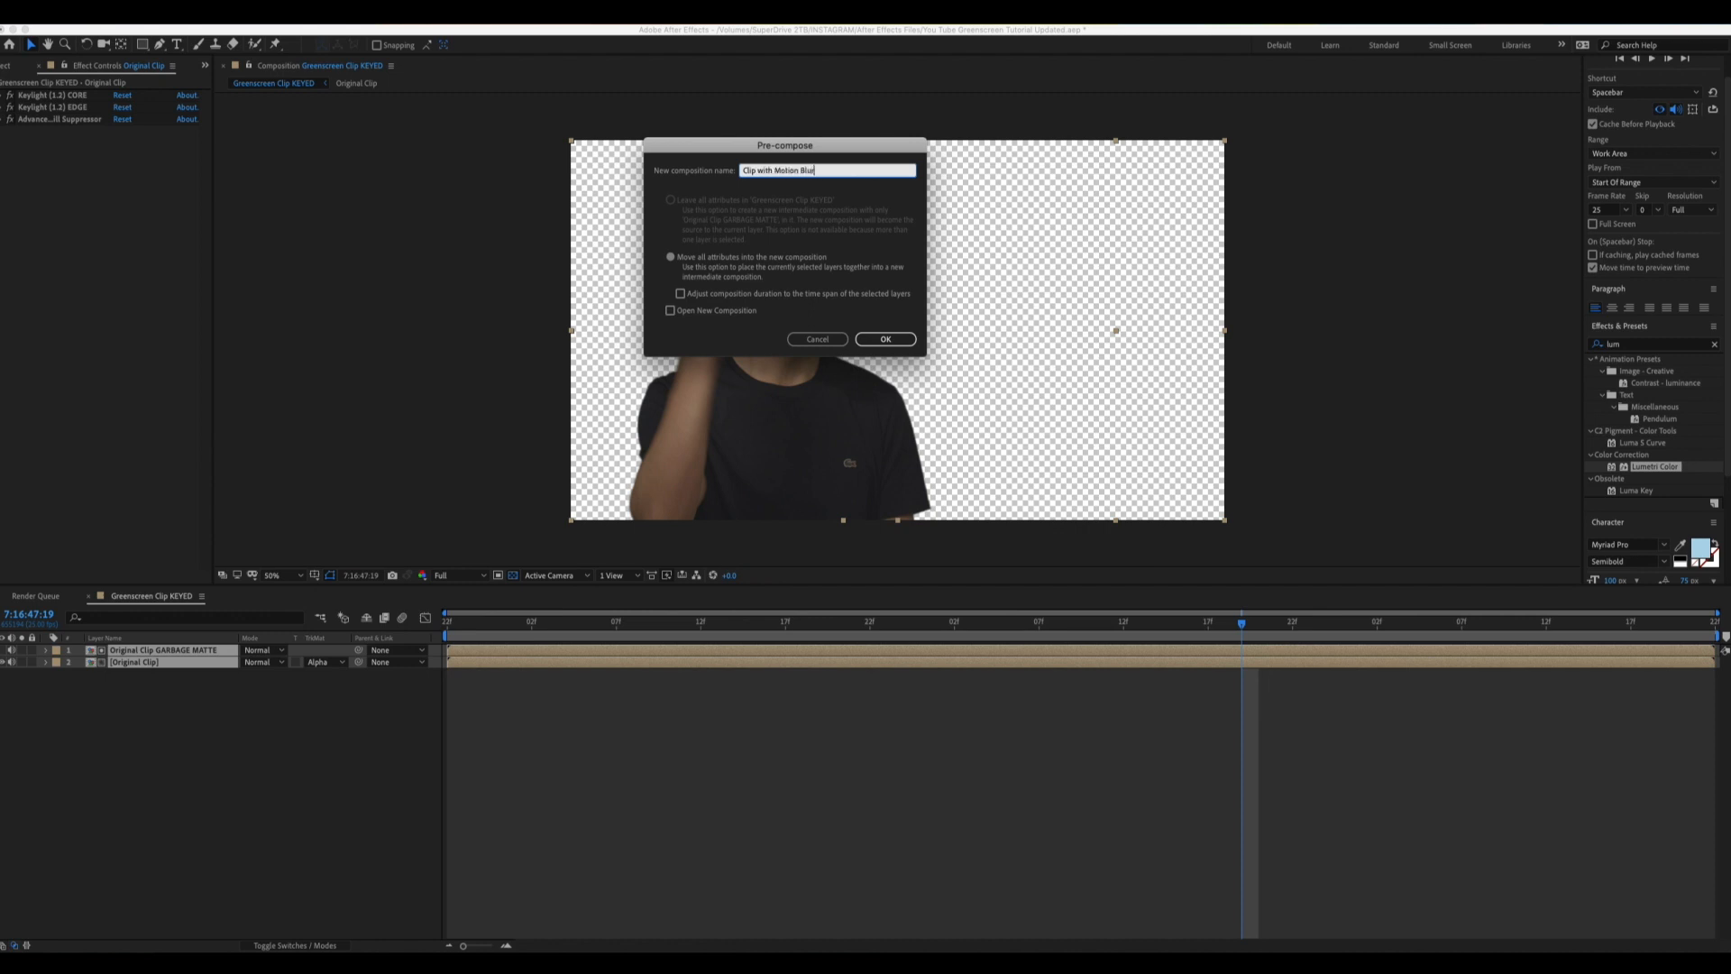
pyautogui.write('ip with Motion Blur')
pyautogui.press('Return')
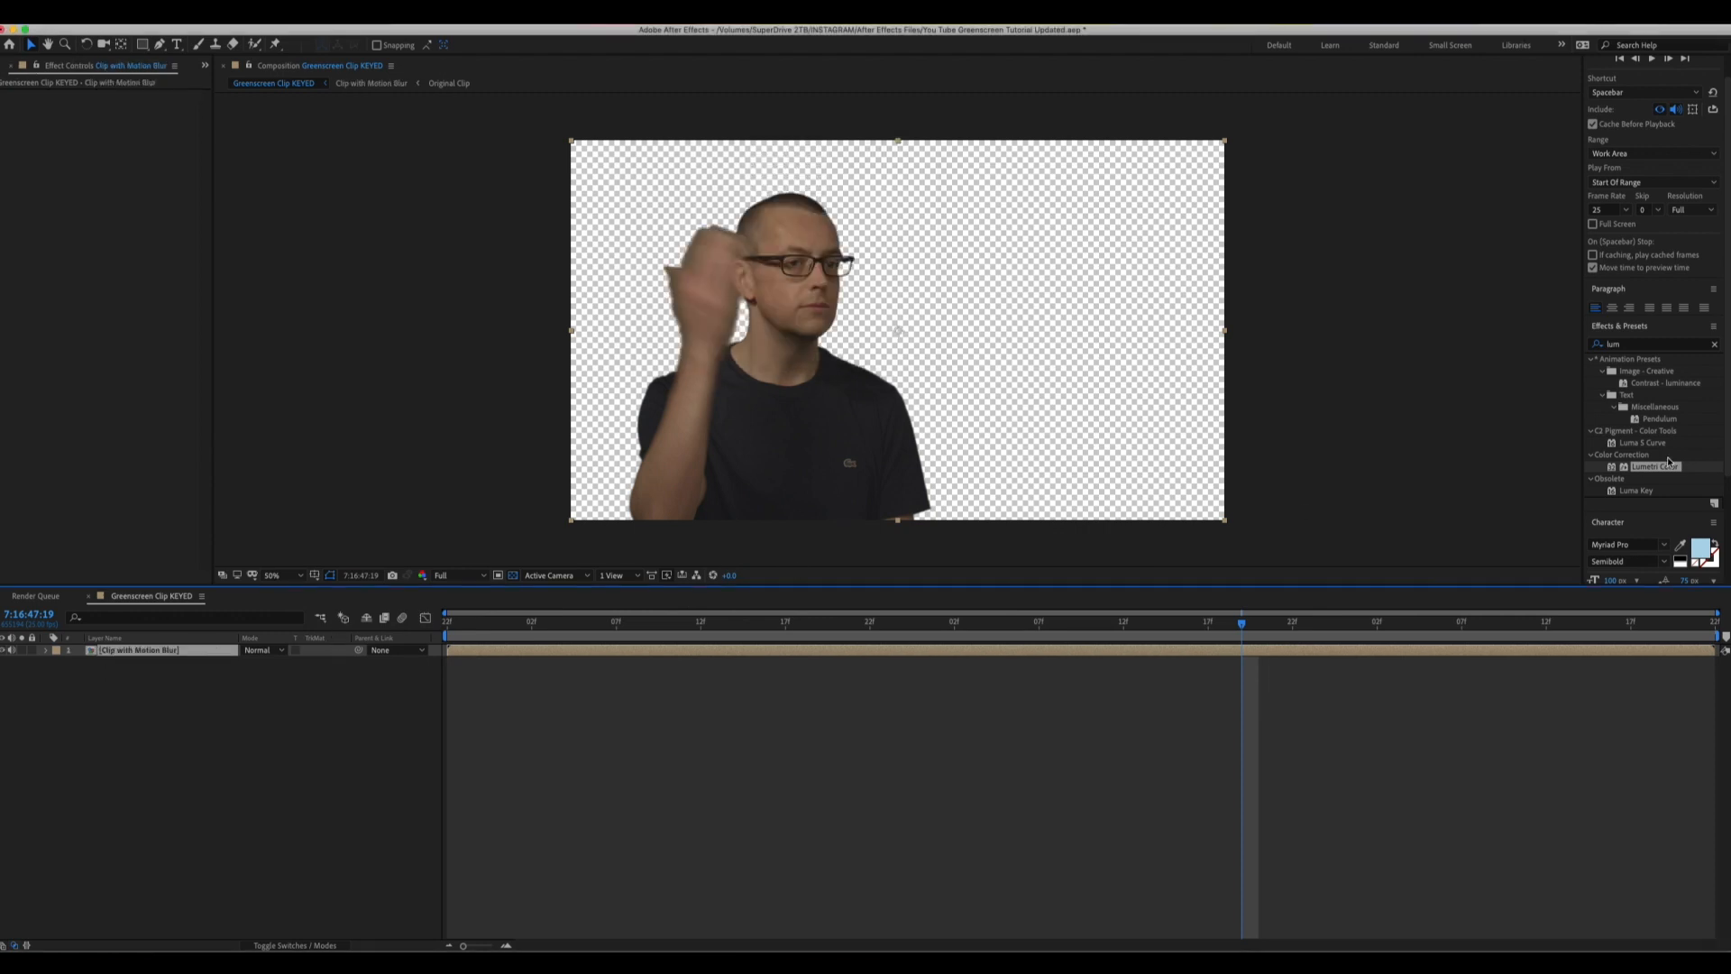
# Find the Pixel Motion Blur effect and apply it to the Clip with Motion Blur layer
pyautogui.click(1637, 345)
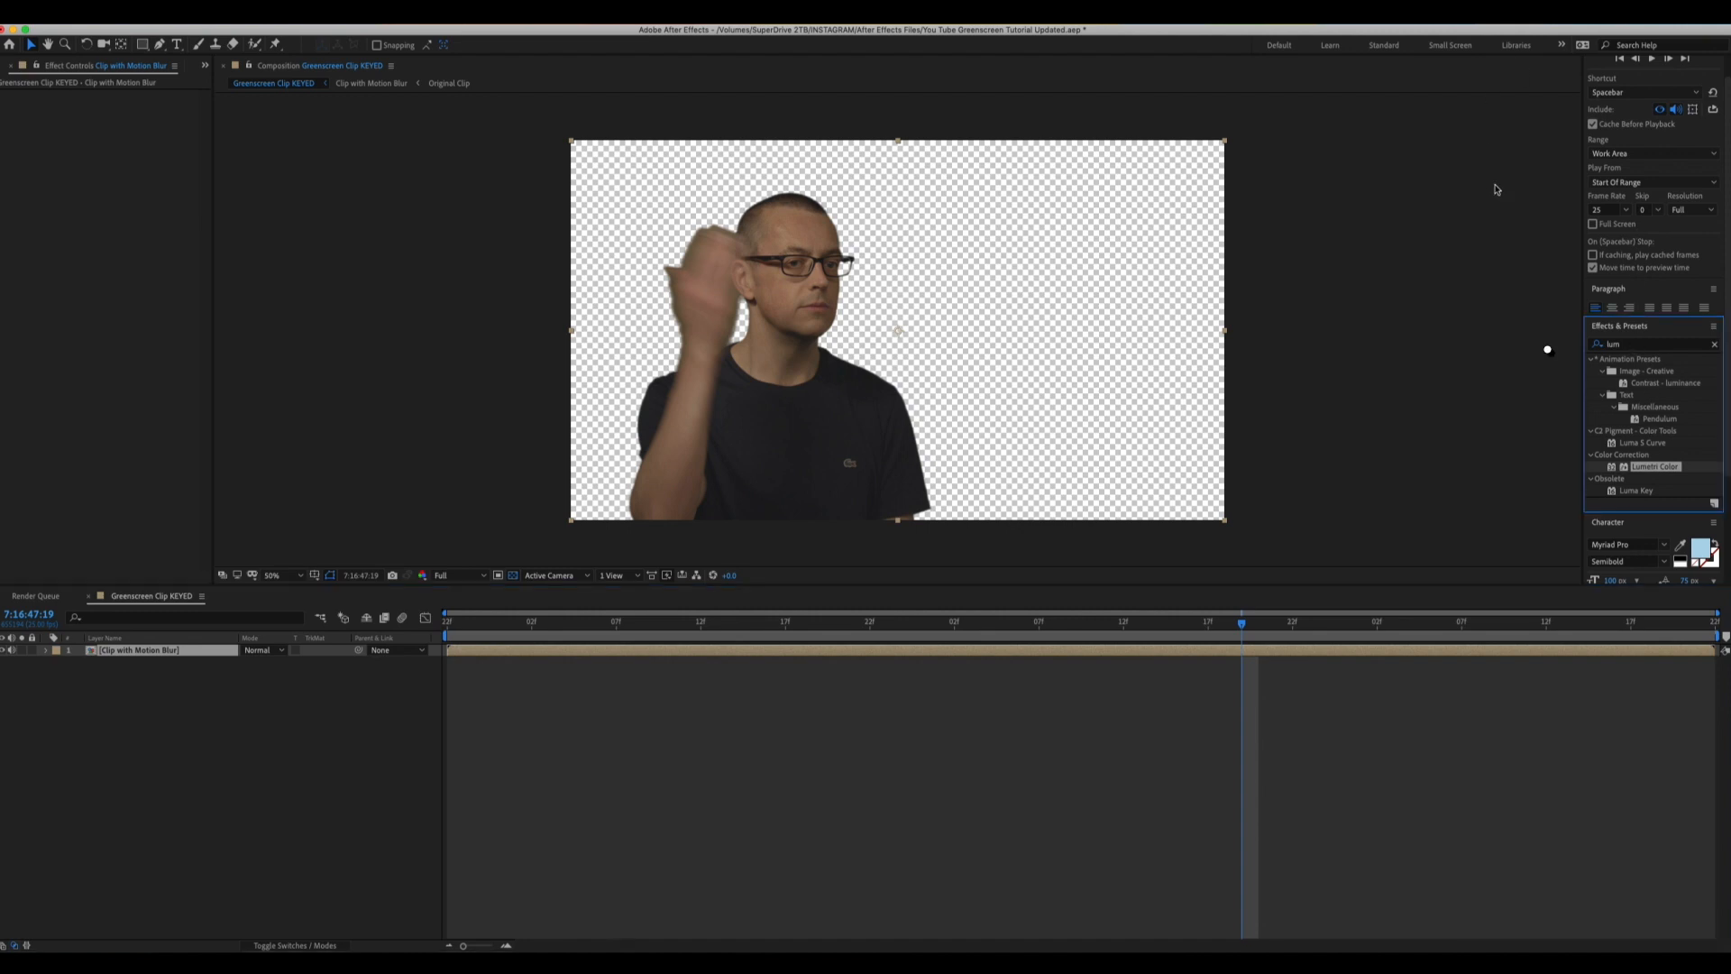
pyautogui.click(1640, 344)
pyautogui.press('BackSpace')
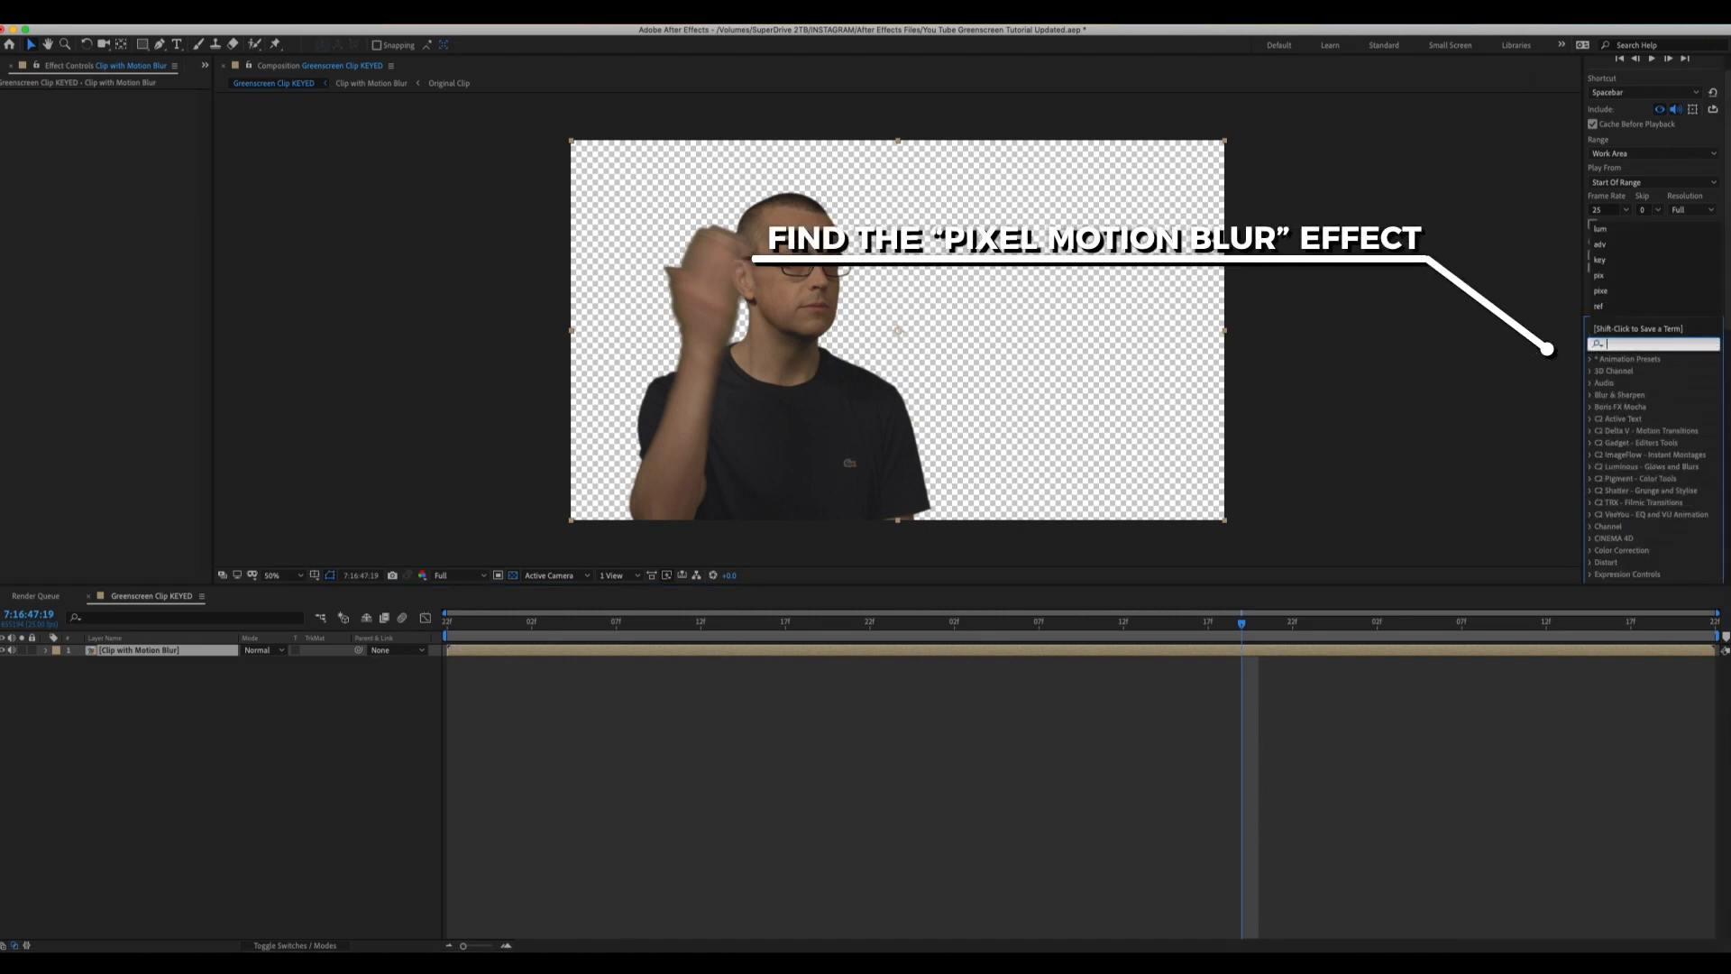
pyautogui.write('pixel')
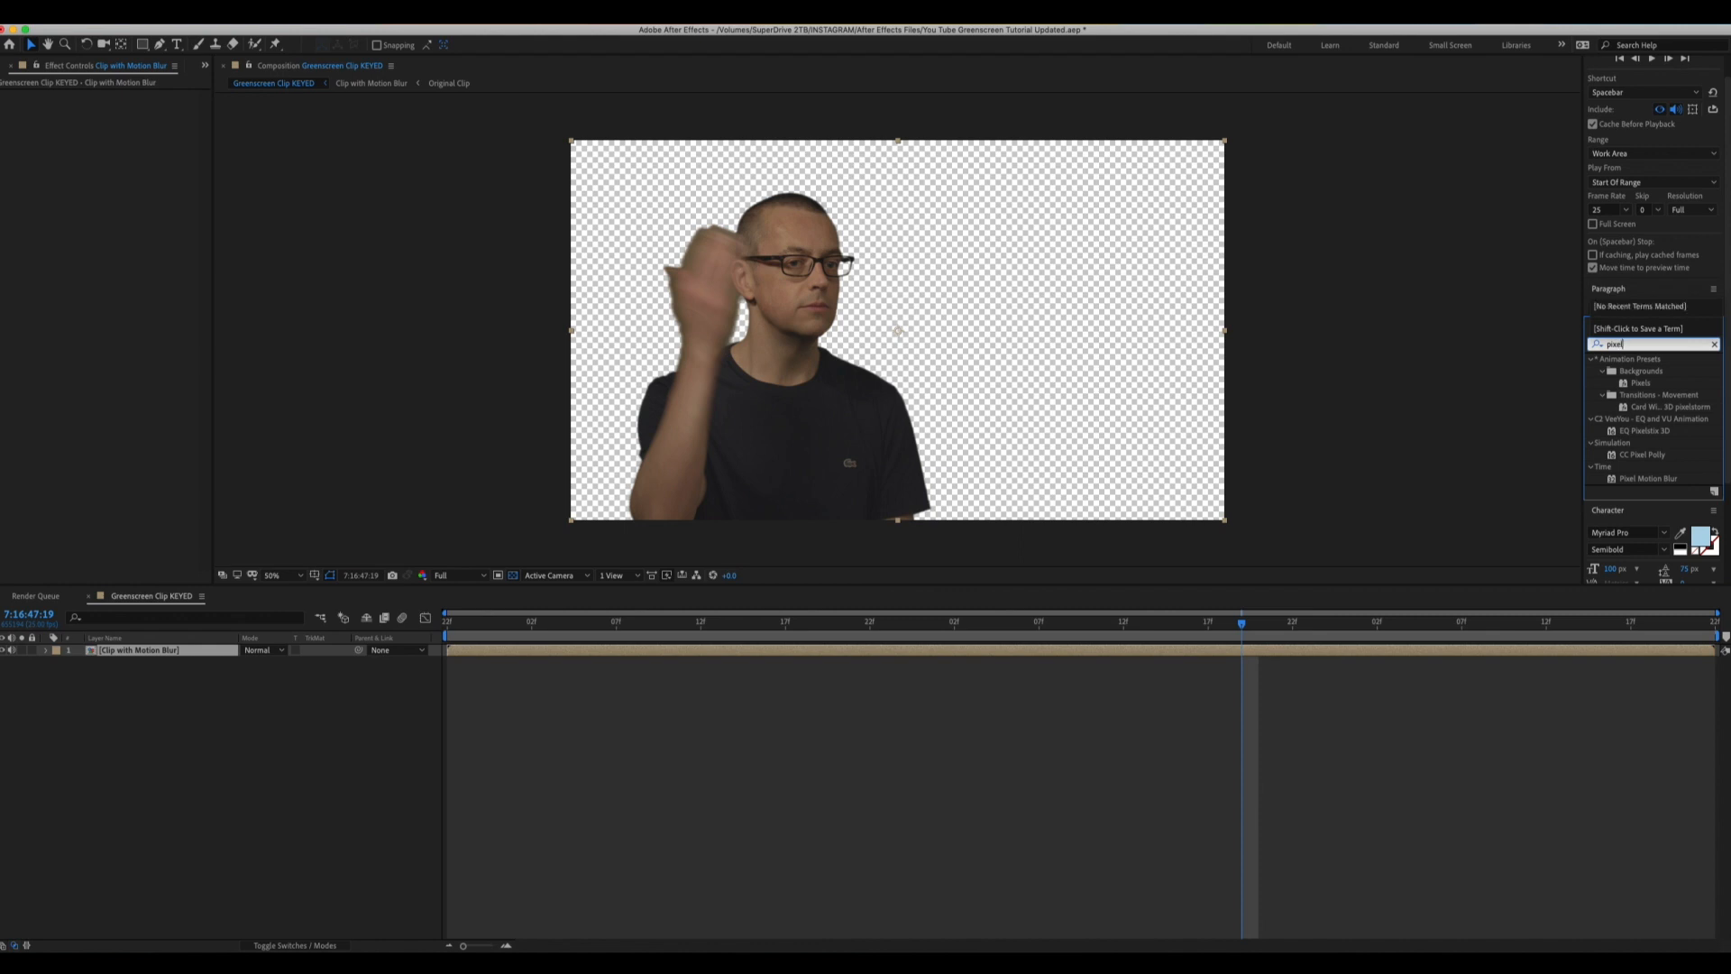
pyautogui.moveTo(1648, 477); pyautogui.dragTo(144, 656)
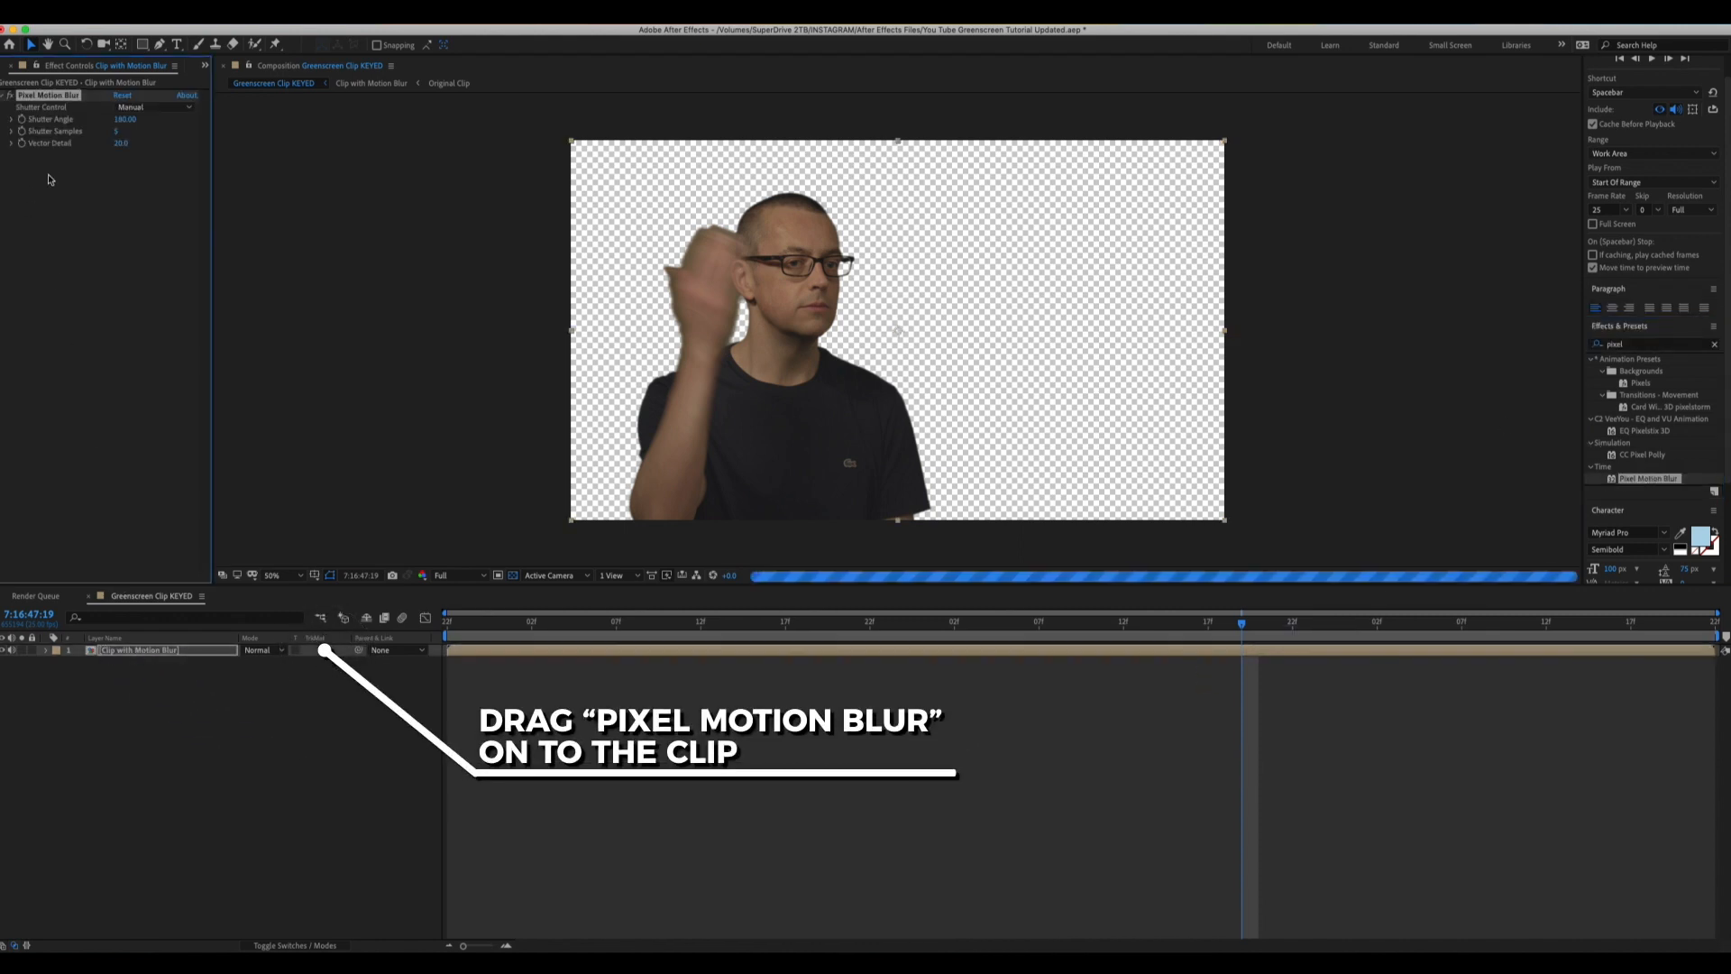
# Set Pixel Motion Blur's Vector Detail to 5 and Shutter Samples to 10
pyautogui.moveTo(120, 144); pyautogui.dragTo(121, 133)
pyautogui.click(120, 134)
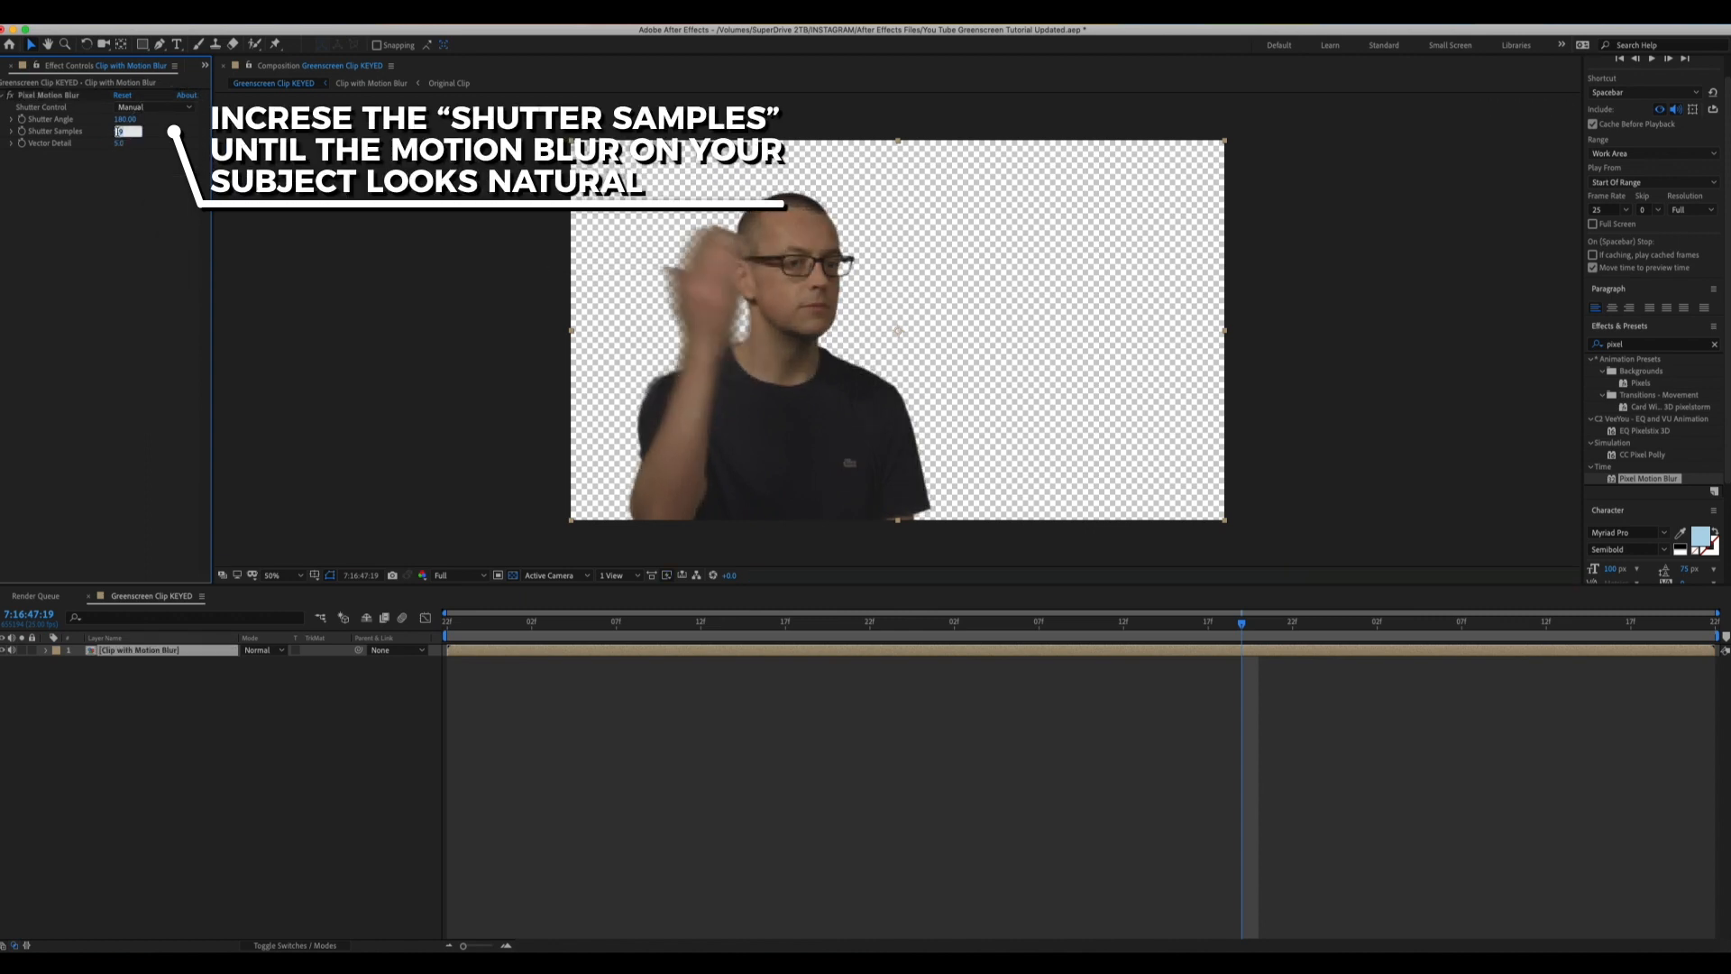
pyautogui.write('10')
pyautogui.press('Return')
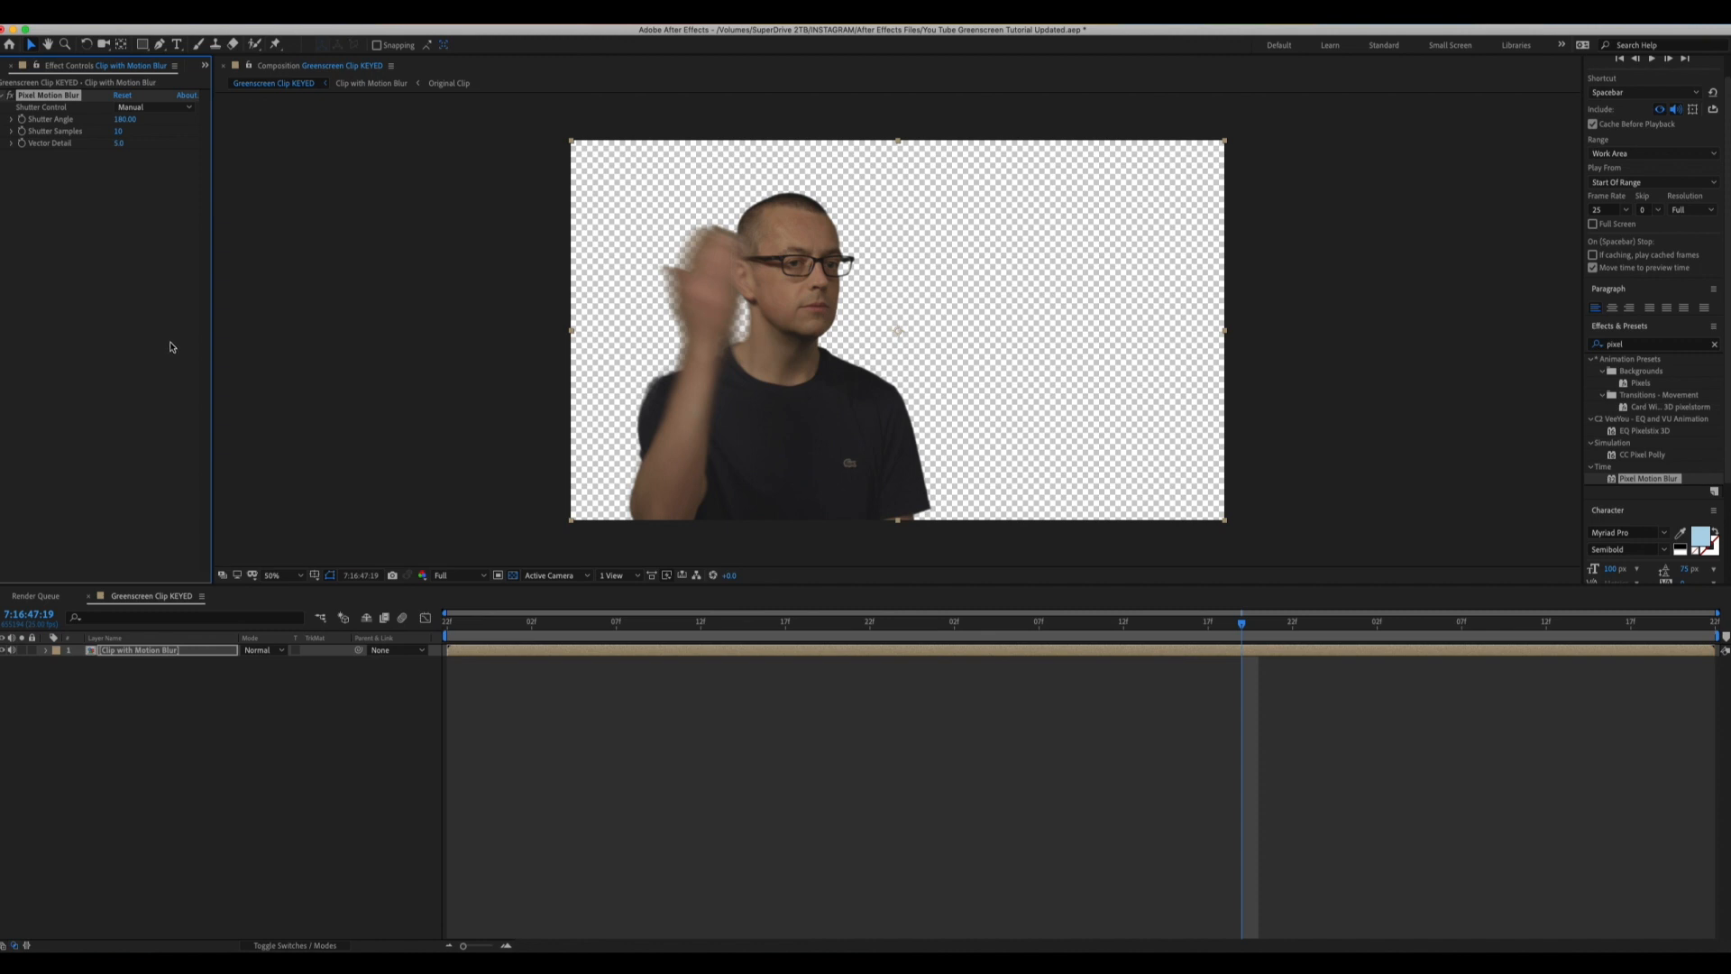
# Place the Background composition from the project beneath the Clip with Motion Blur layer and preview the composite
pyautogui.click(204, 66)
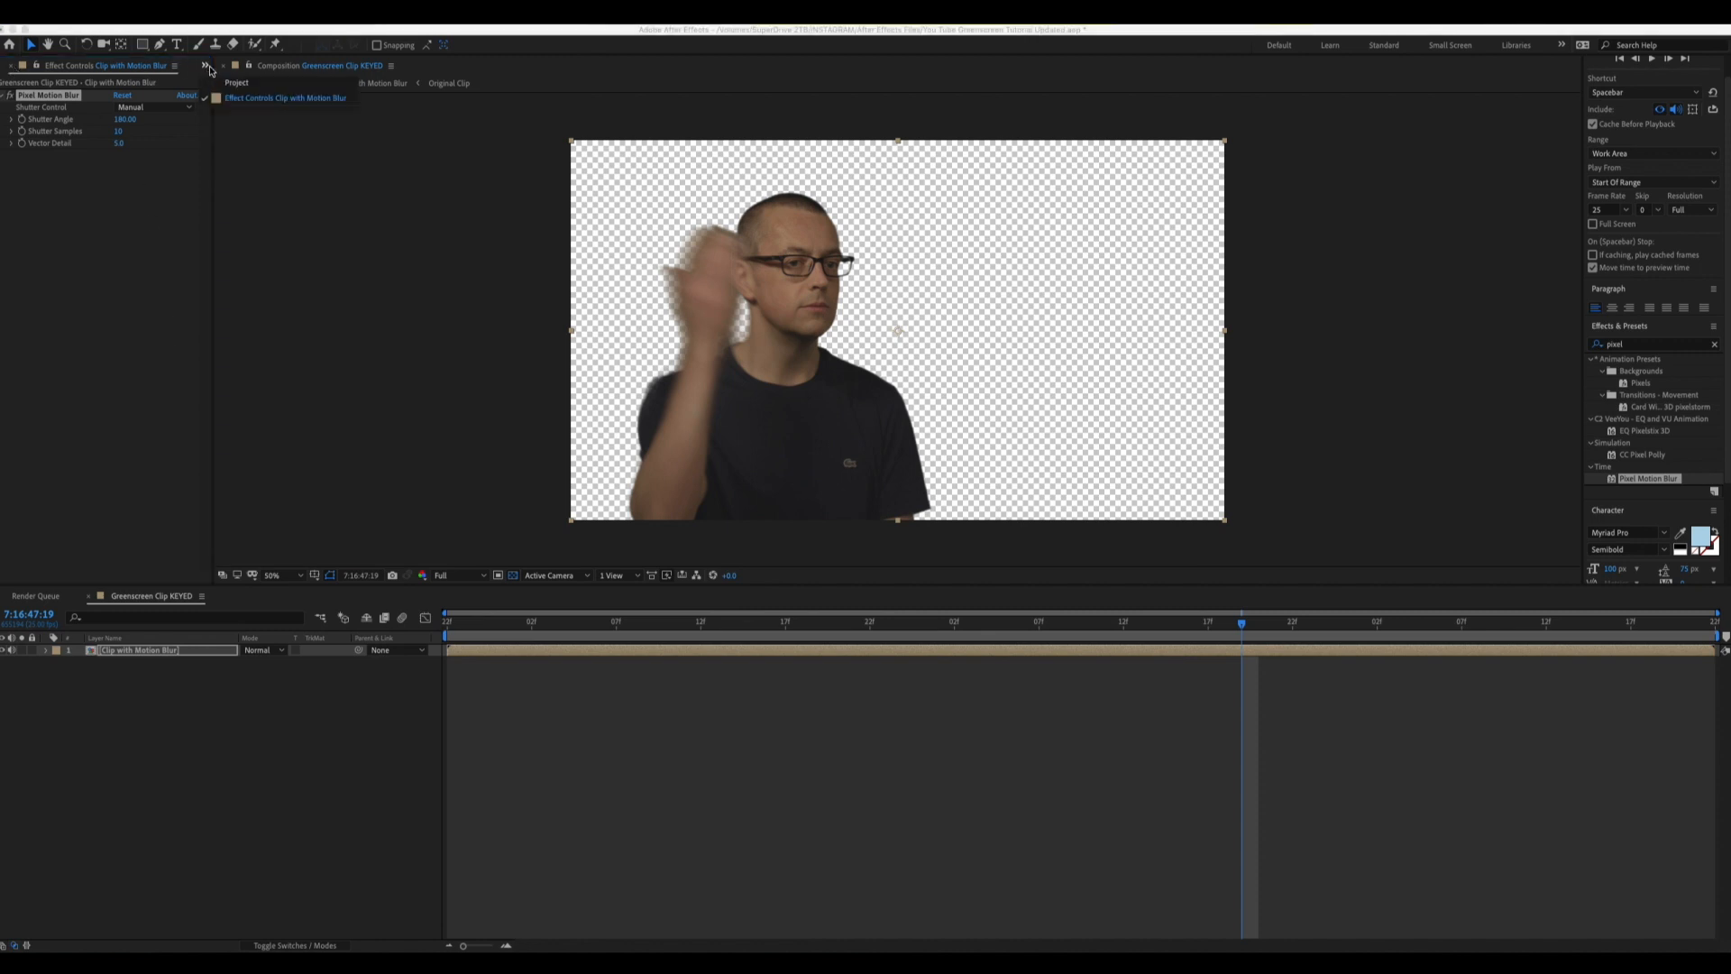
pyautogui.click(238, 87)
pyautogui.moveTo(51, 206); pyautogui.dragTo(136, 713)
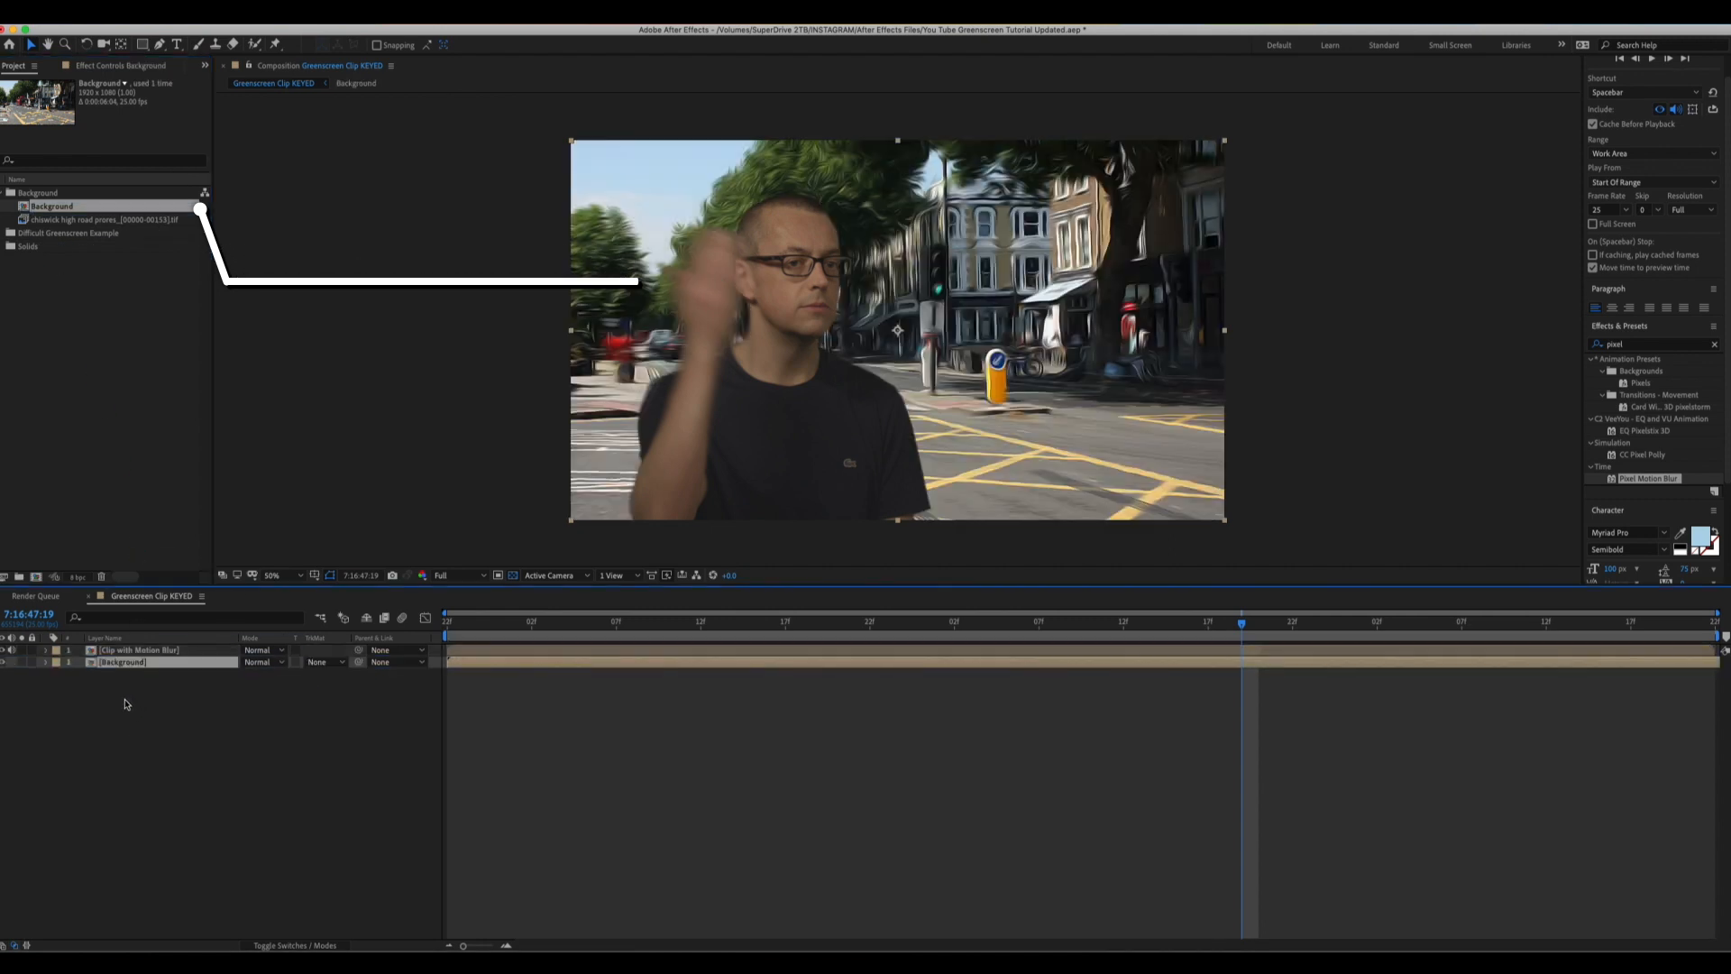
pyautogui.press('space')
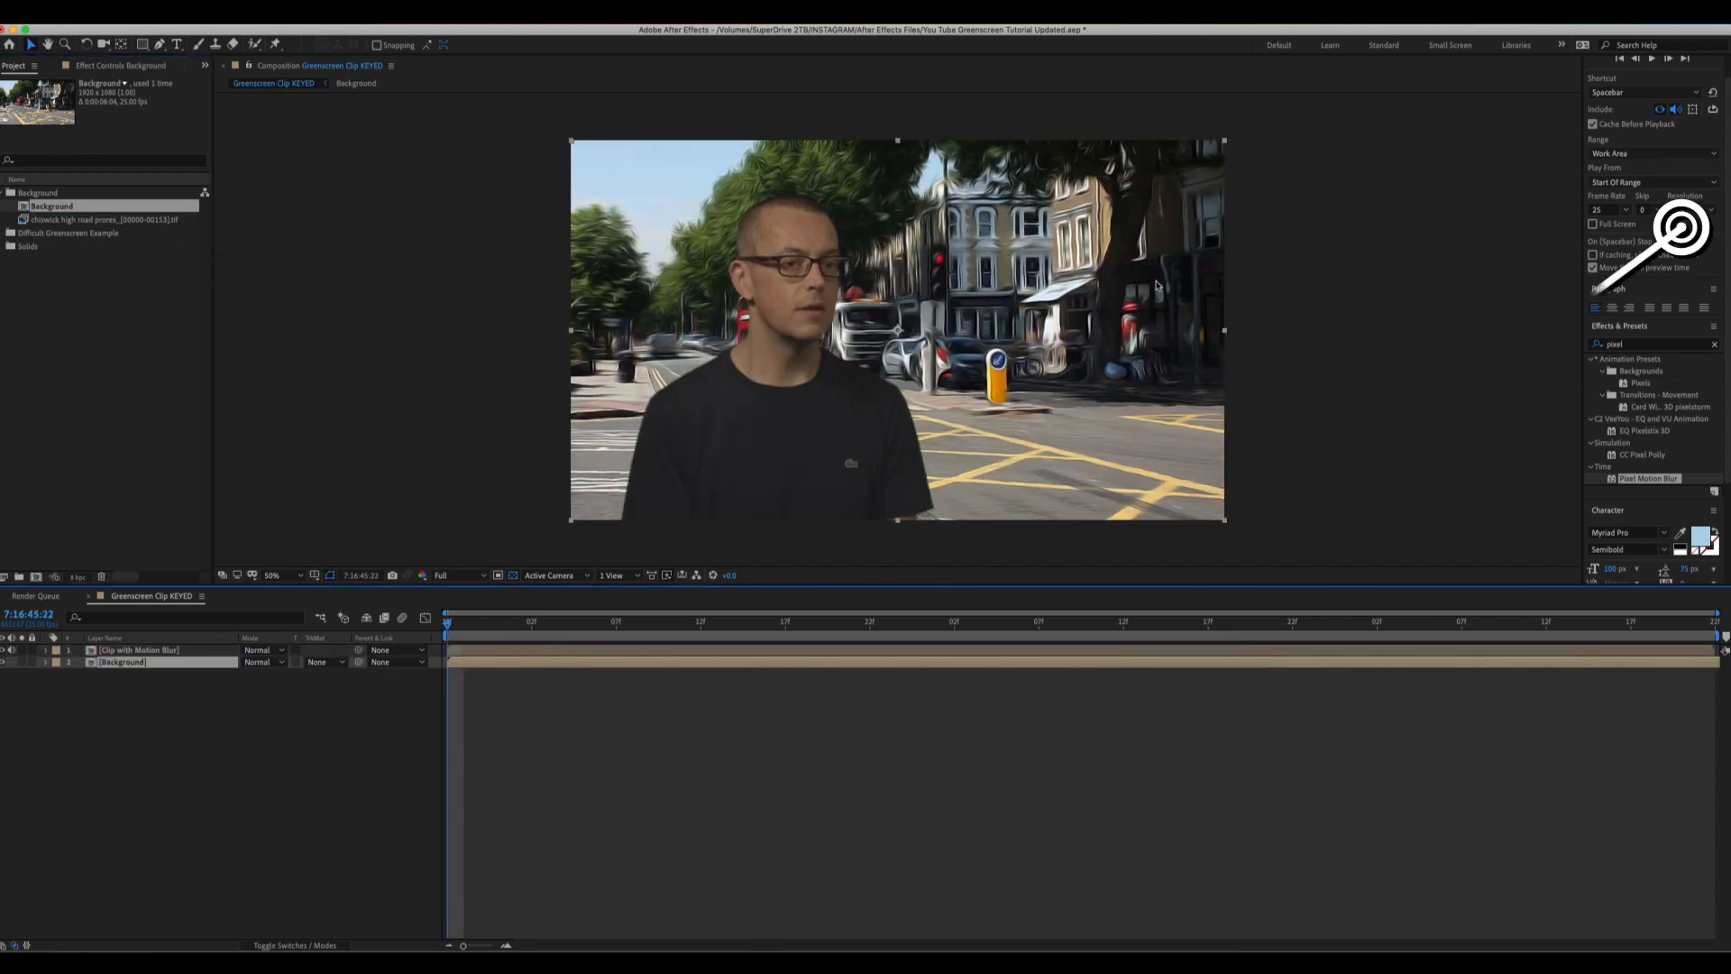